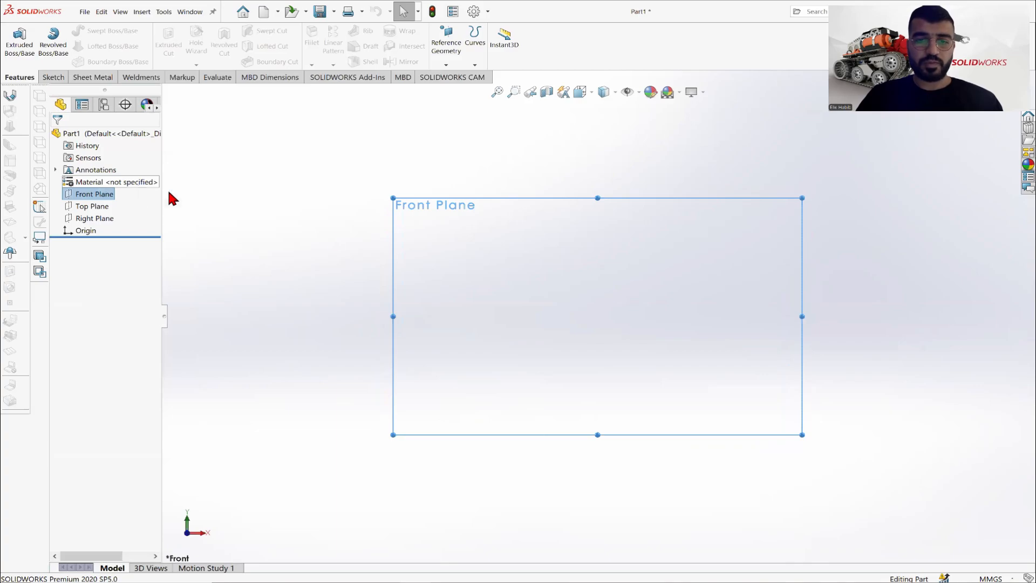
Consult the Part 9.jpeg reference drawing and sketch a center rectangle about 127 by 77 mm on the Front Plane, centred on the origin
key(alt+Tab)
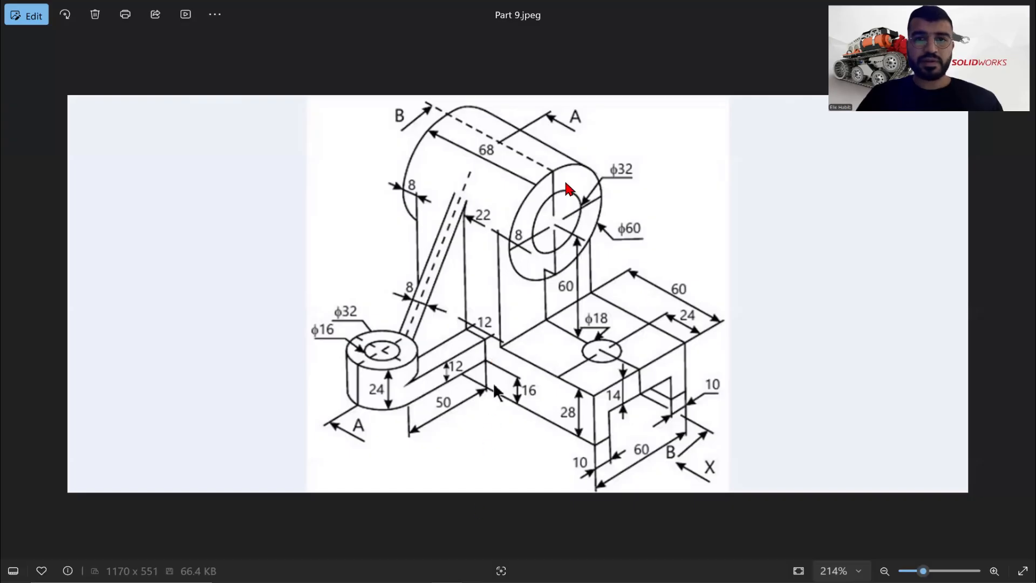
scroll(593, 140, up, 2)
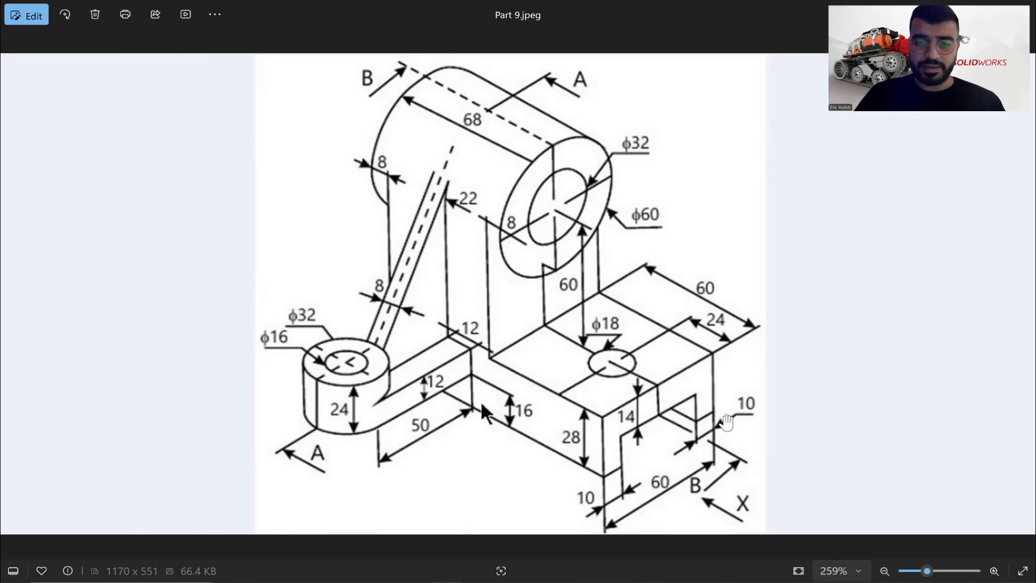
key(alt+Tab)
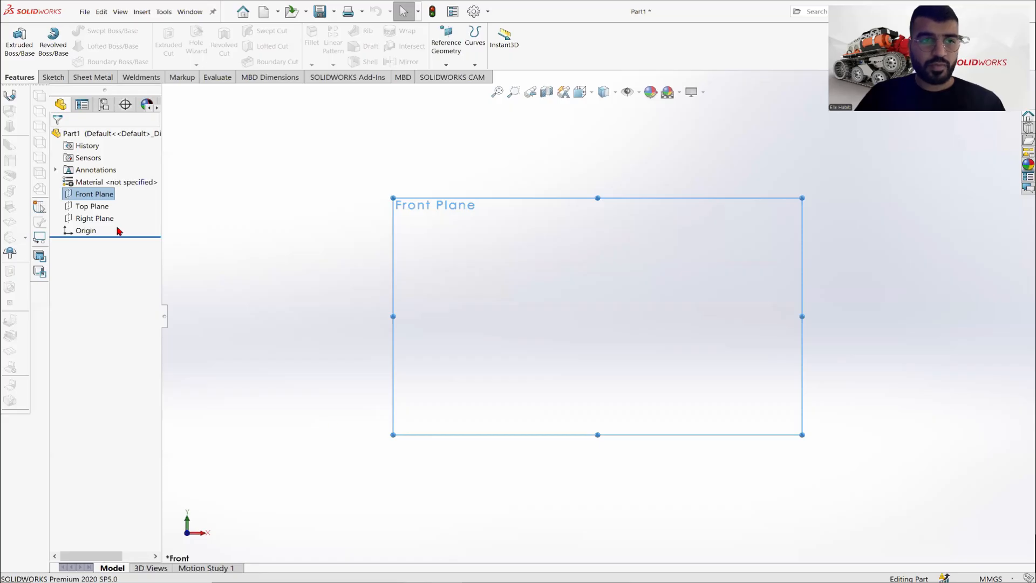
click(53, 77)
click(12, 38)
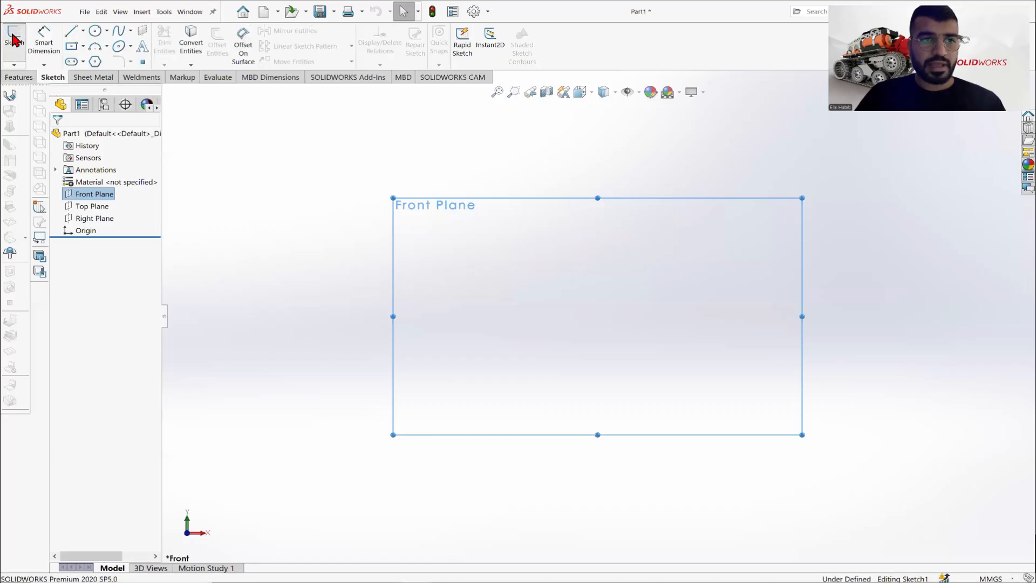
click(83, 46)
click(94, 75)
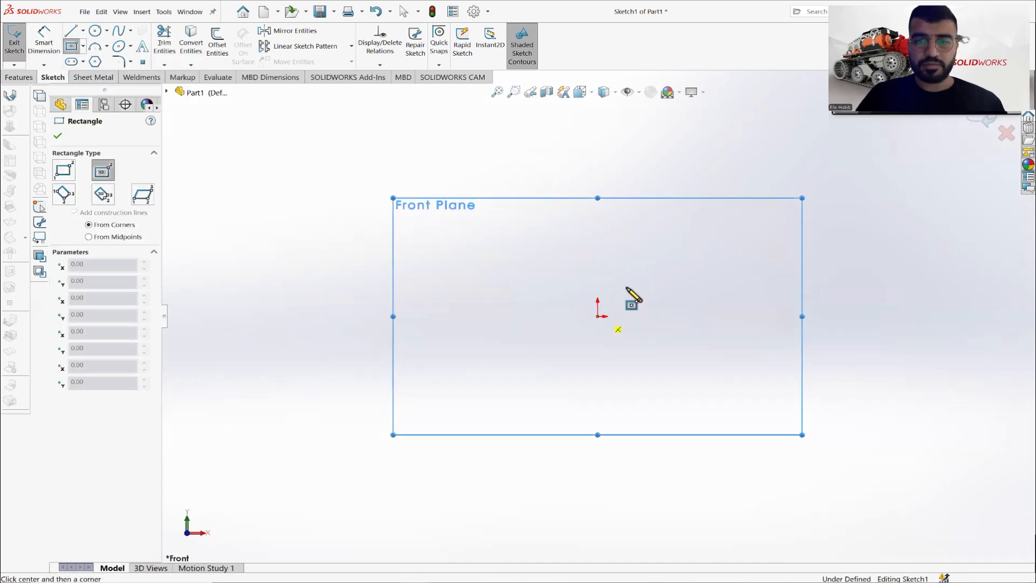
click(597, 316)
click(743, 233)
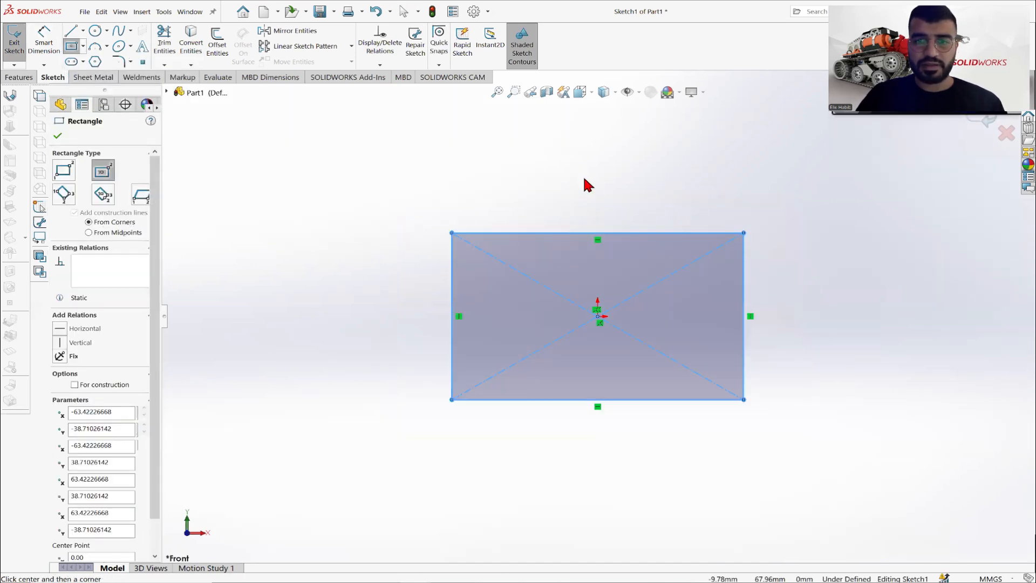
key(Escape)
Check the reference drawing and dimension the rectangle's height at 28 mm
click(450, 580)
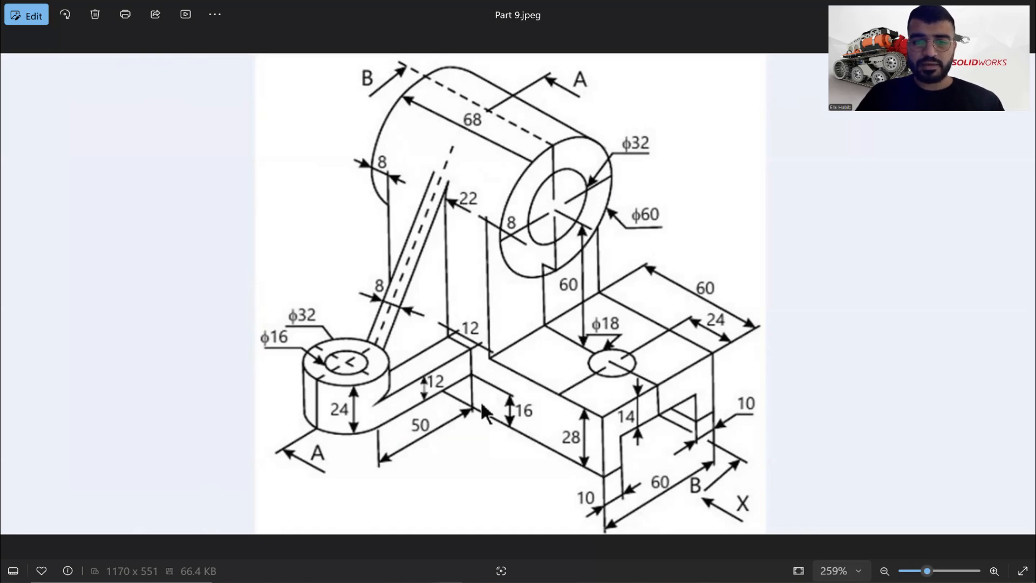
key(alt+Tab)
click(451, 295)
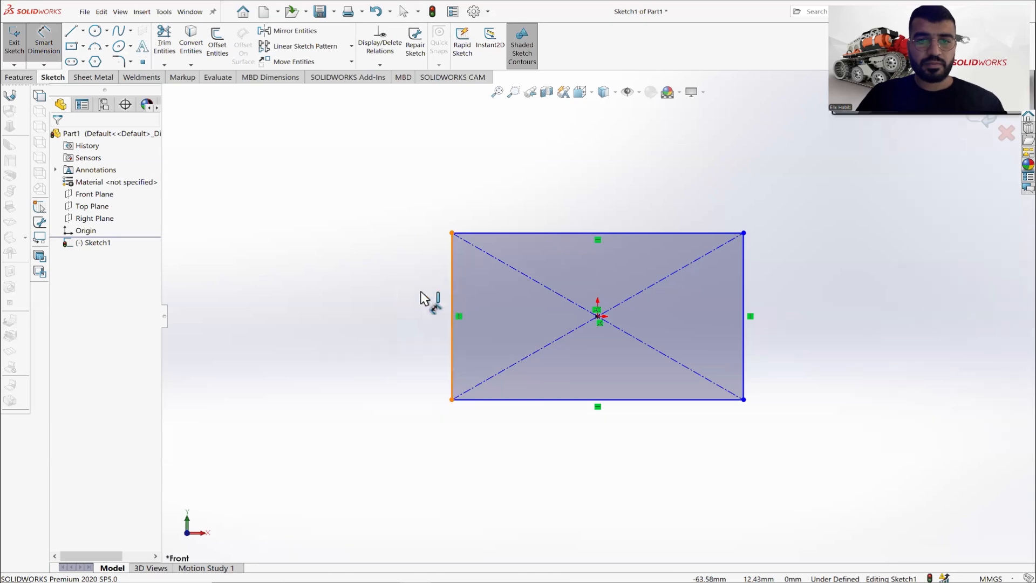
click(392, 293)
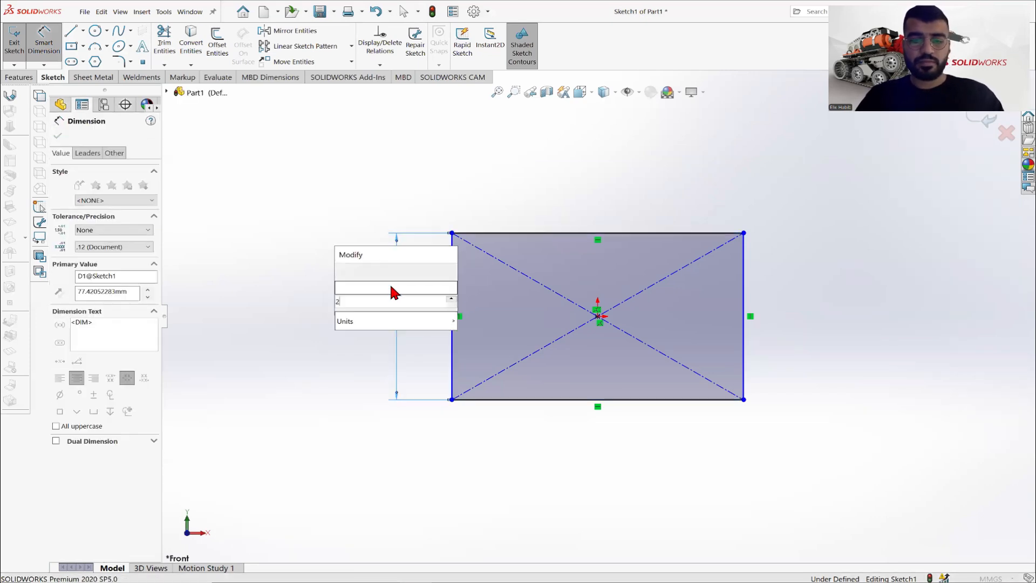
text(28)
key(Return)
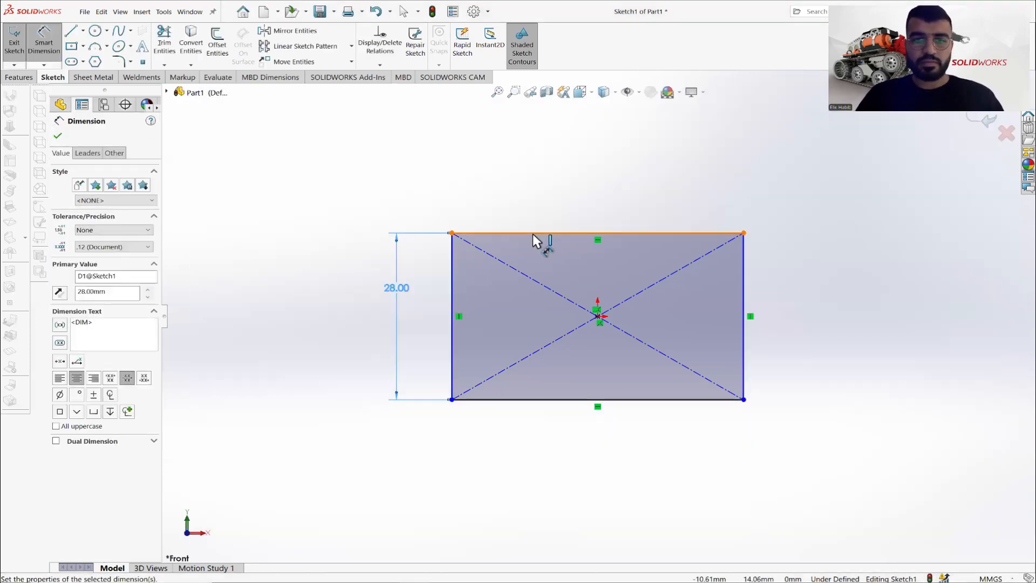
Dimension the rectangle's width along its top edge at 60 mm
click(533, 234)
click(545, 205)
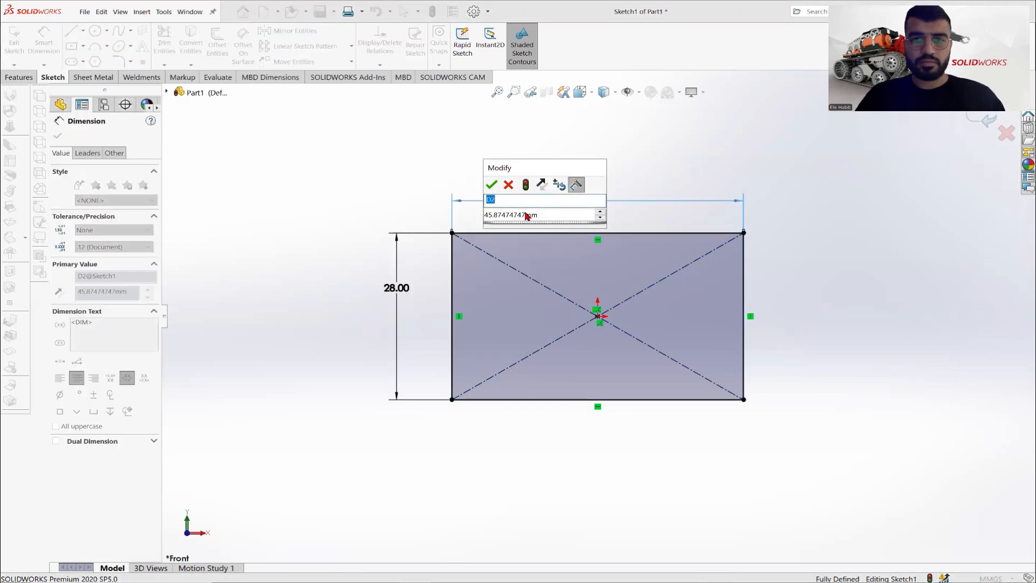
click(528, 214)
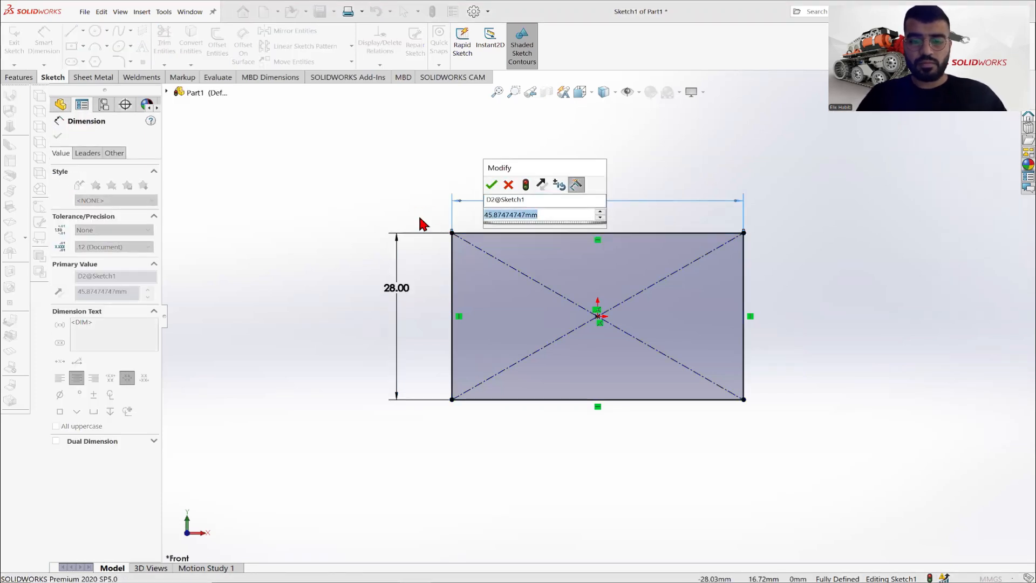
text(60)
key(Return)
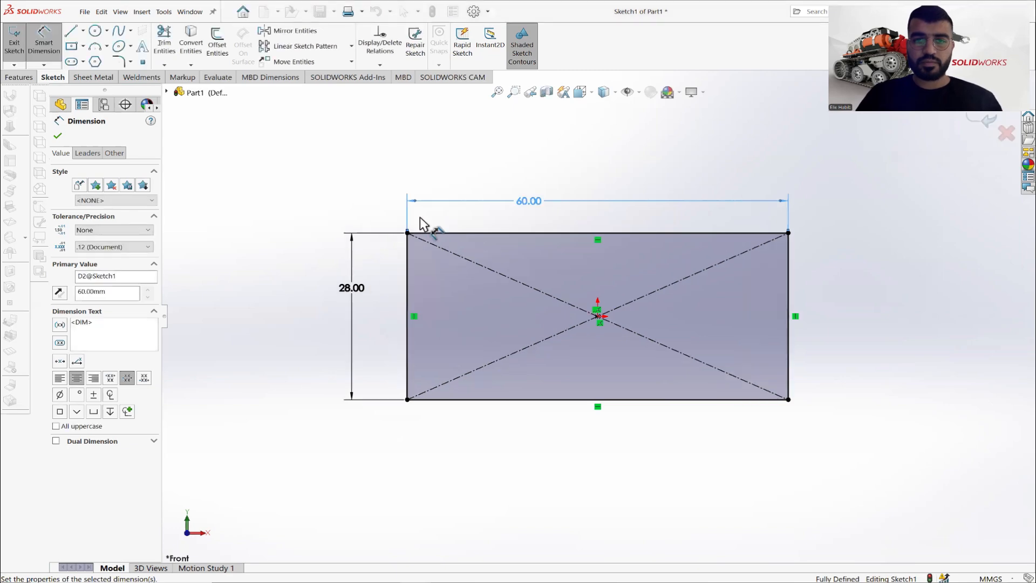
click(481, 486)
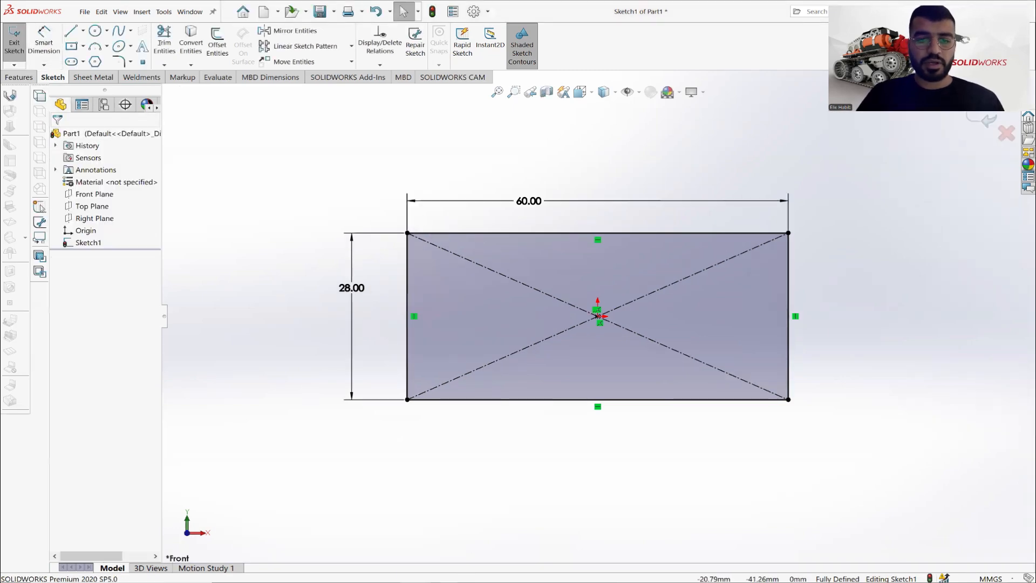
Consult the reference drawing and sketch a three-line notch on the rectangle's bottom edge, about 38 mm wide and 15 mm high
key(alt+Tab)
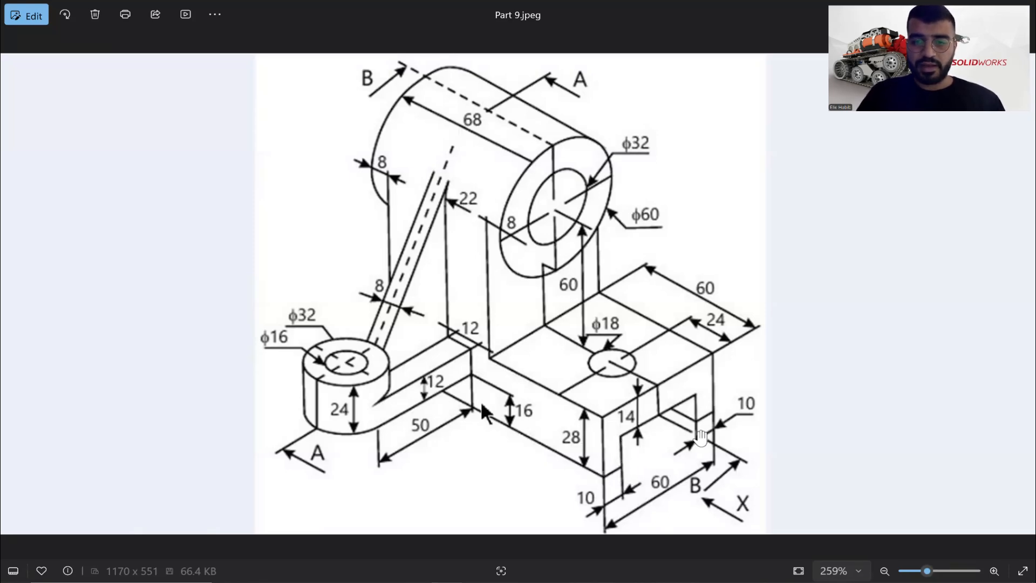
click(461, 575)
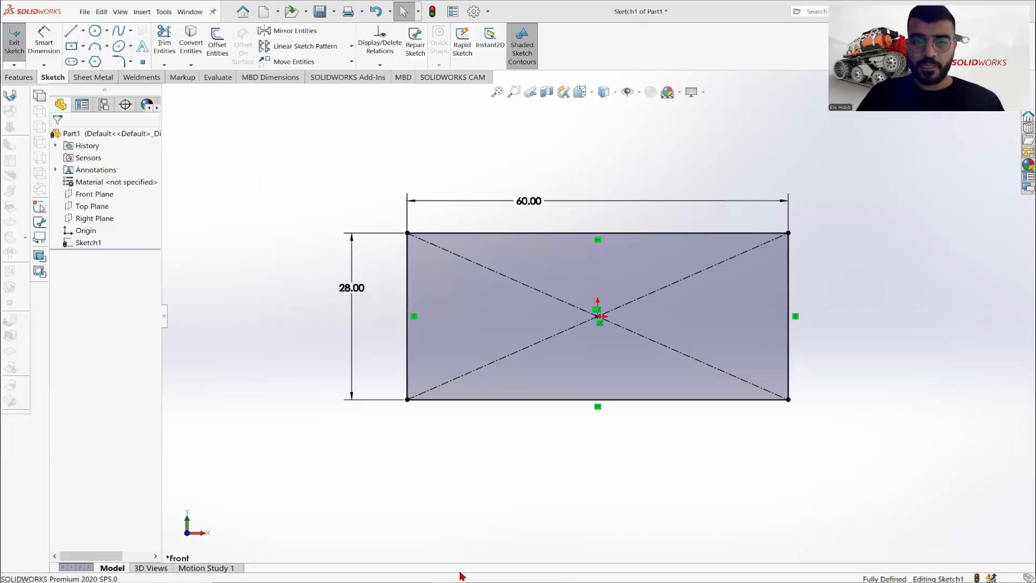
click(71, 30)
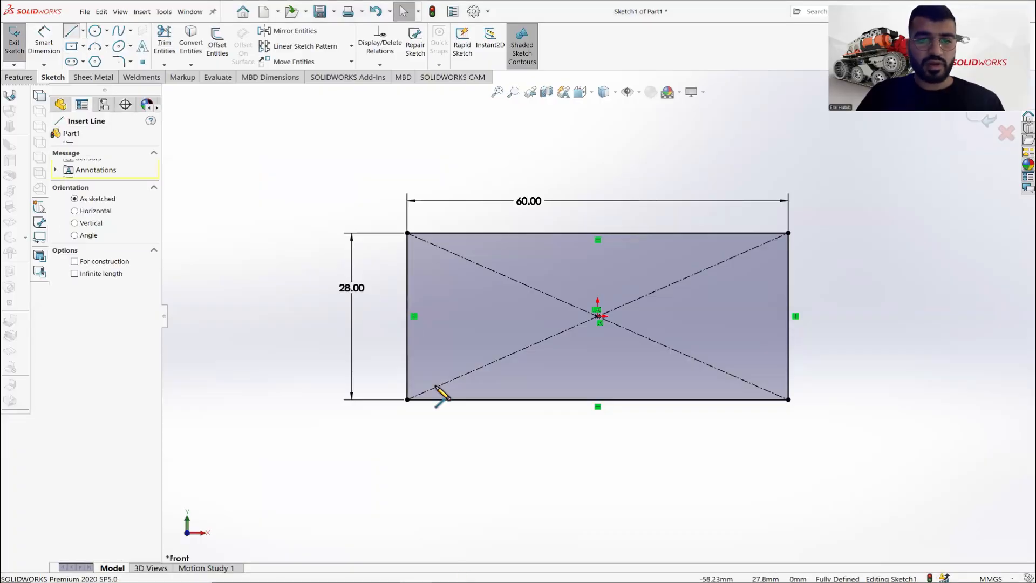
click(461, 399)
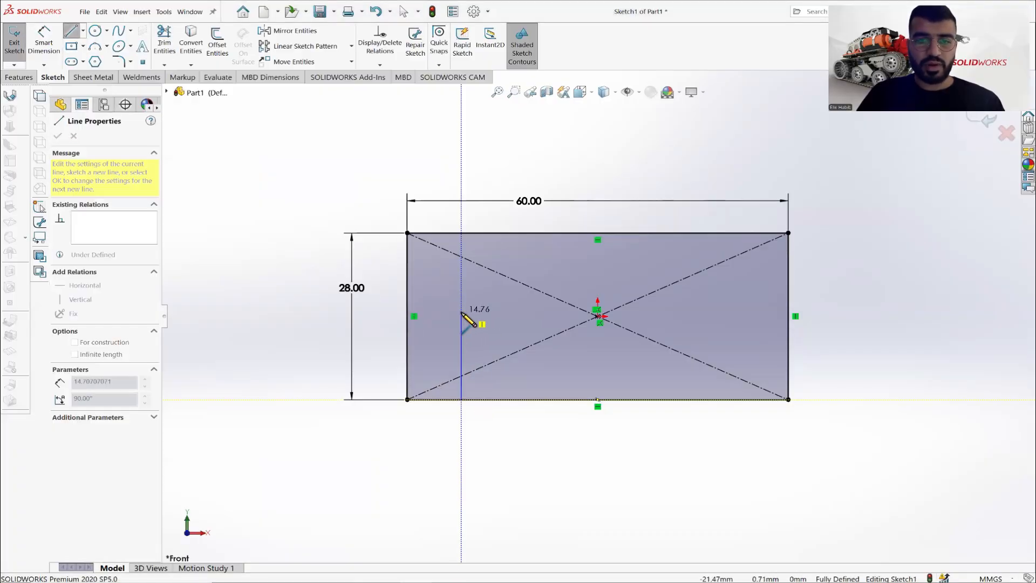
click(461, 312)
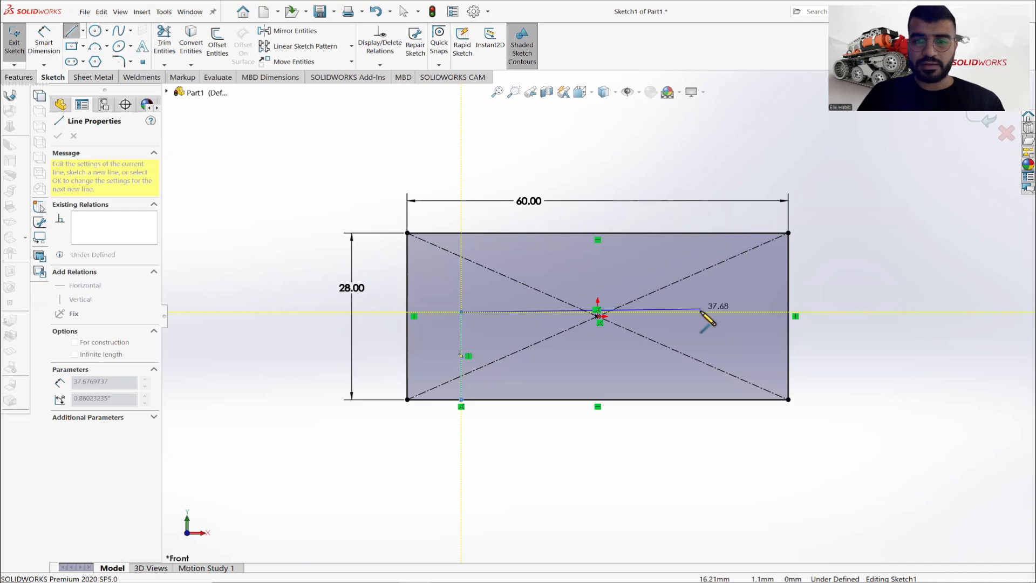
click(700, 312)
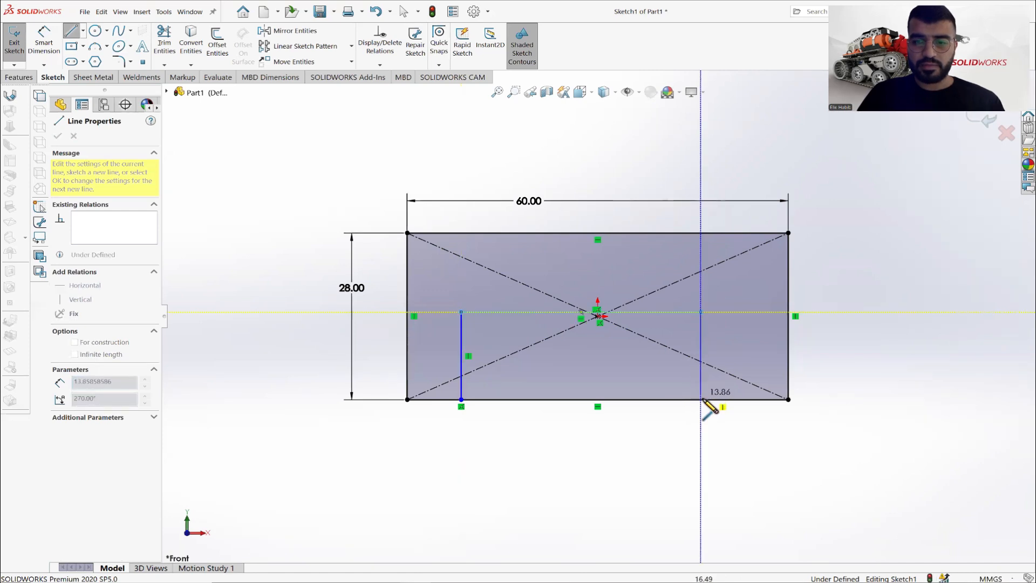
click(701, 399)
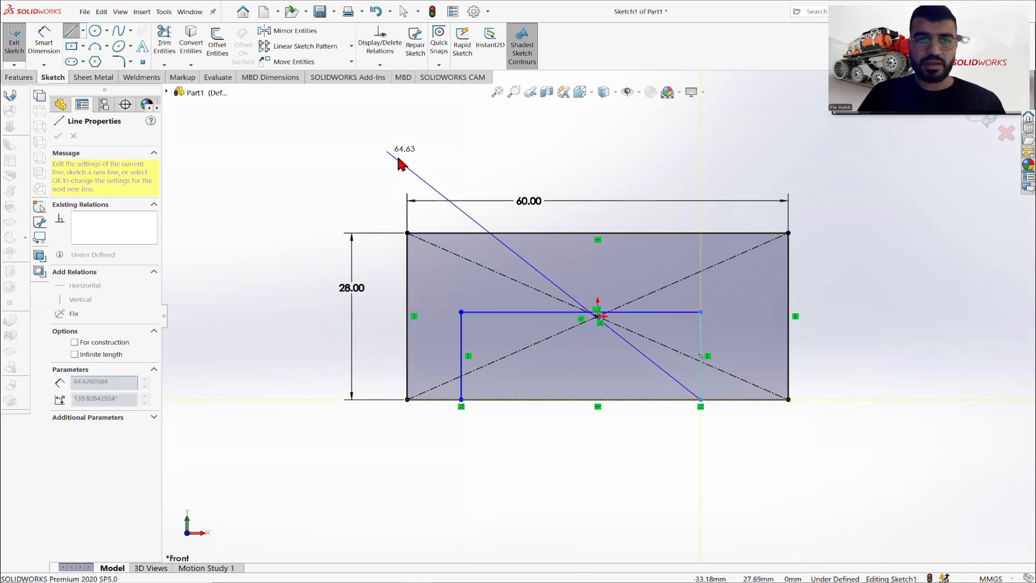
key(Escape)
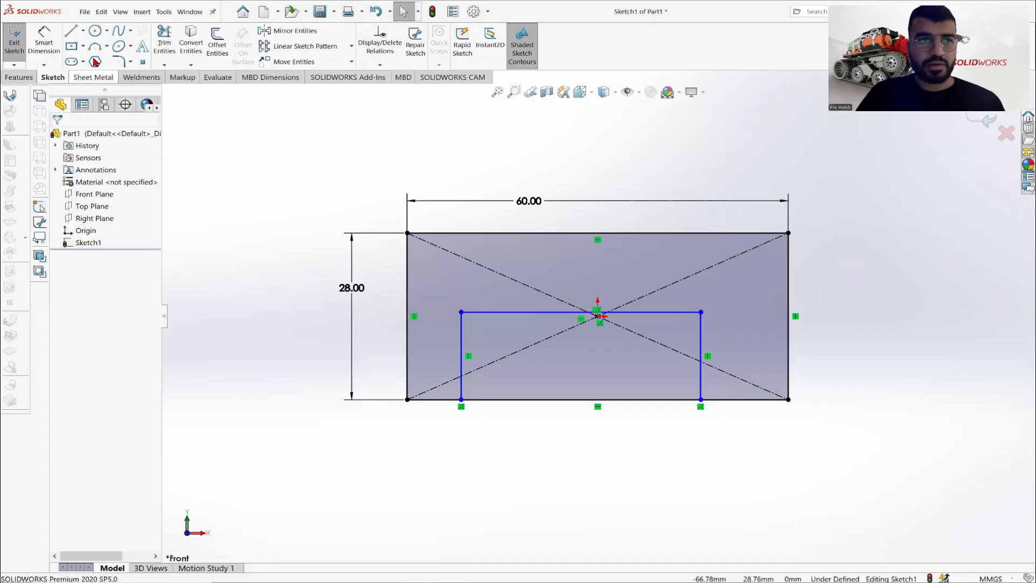
Dimension the distance between the rectangle's left edge and the notch's left line at 10 mm
click(46, 39)
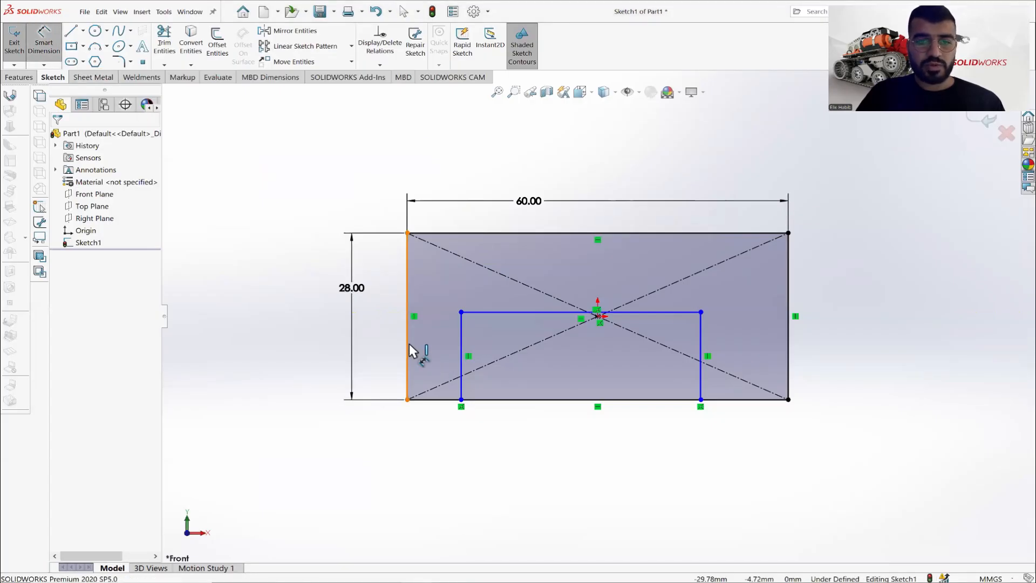
click(409, 350)
click(461, 336)
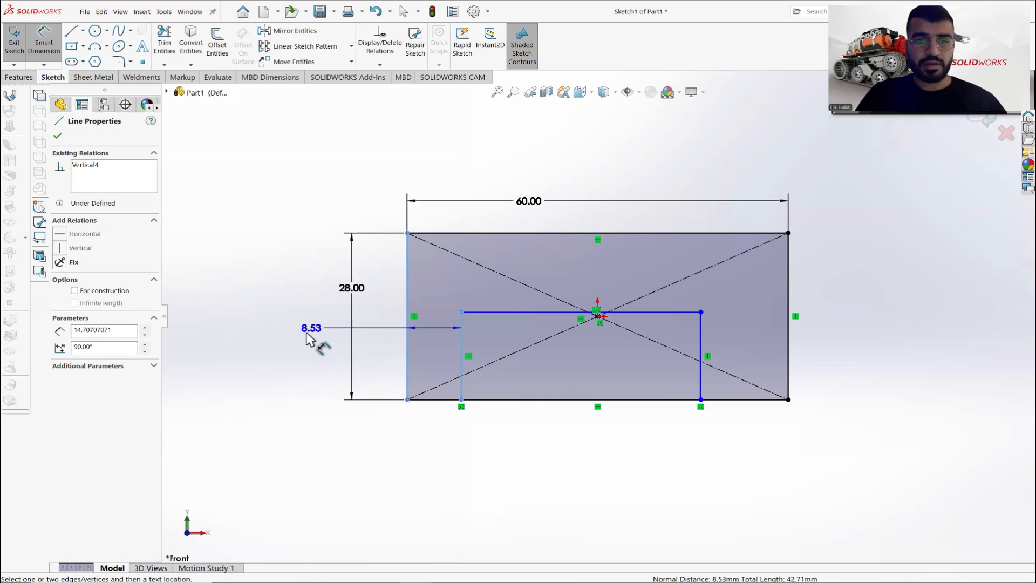
click(309, 340)
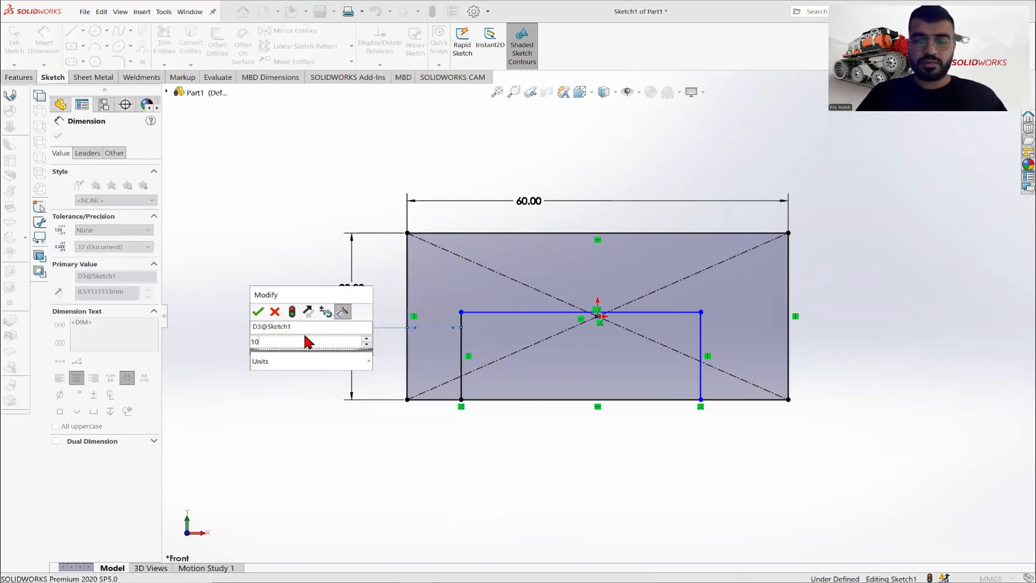
text(10)
key(Return)
key(Escape)
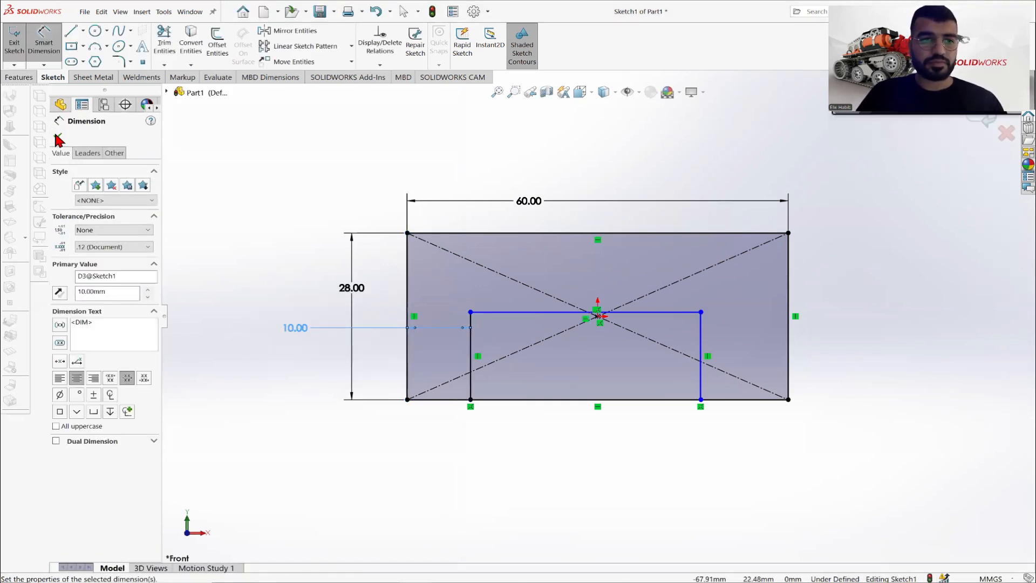
Check the reference drawing and dimension the distance between the notch's right line and the rectangle's right edge at 10 mm
click(470, 581)
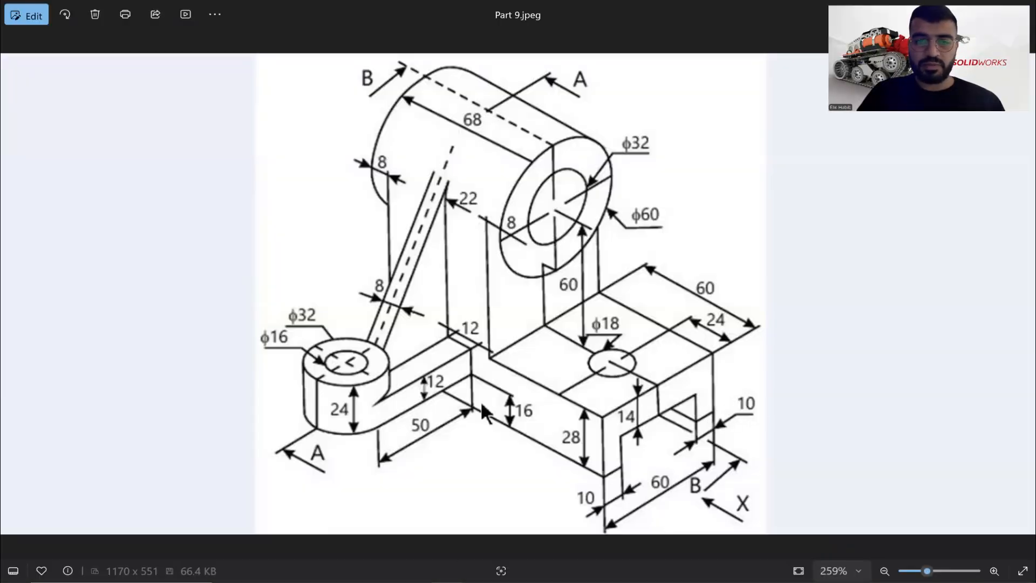
click(451, 581)
click(44, 41)
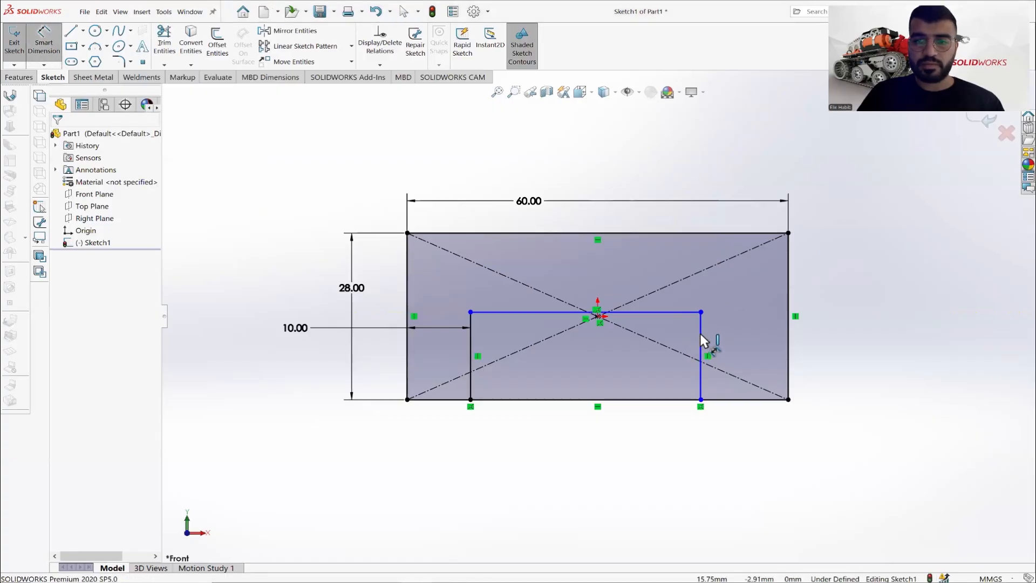
click(788, 340)
click(789, 341)
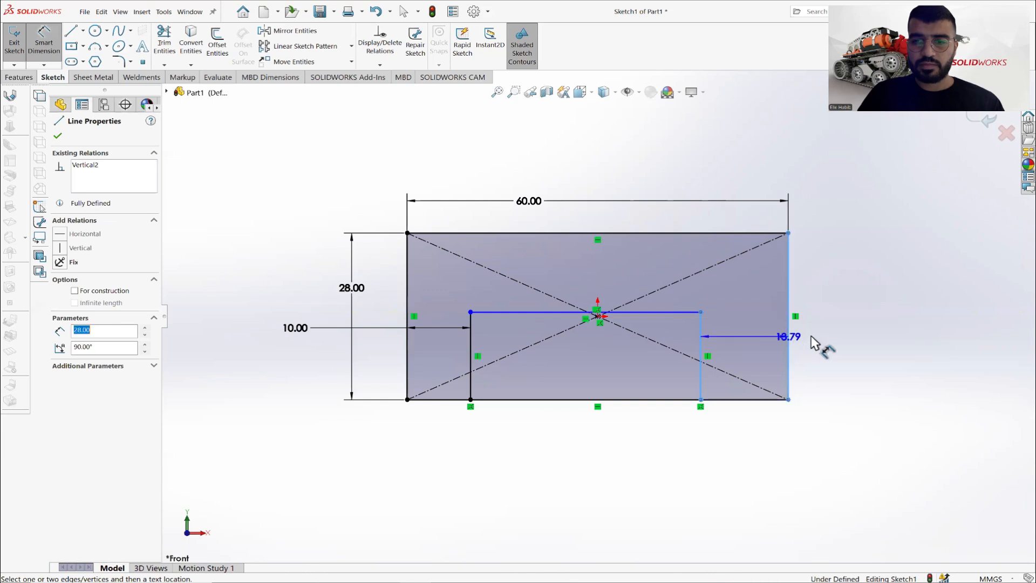
click(837, 341)
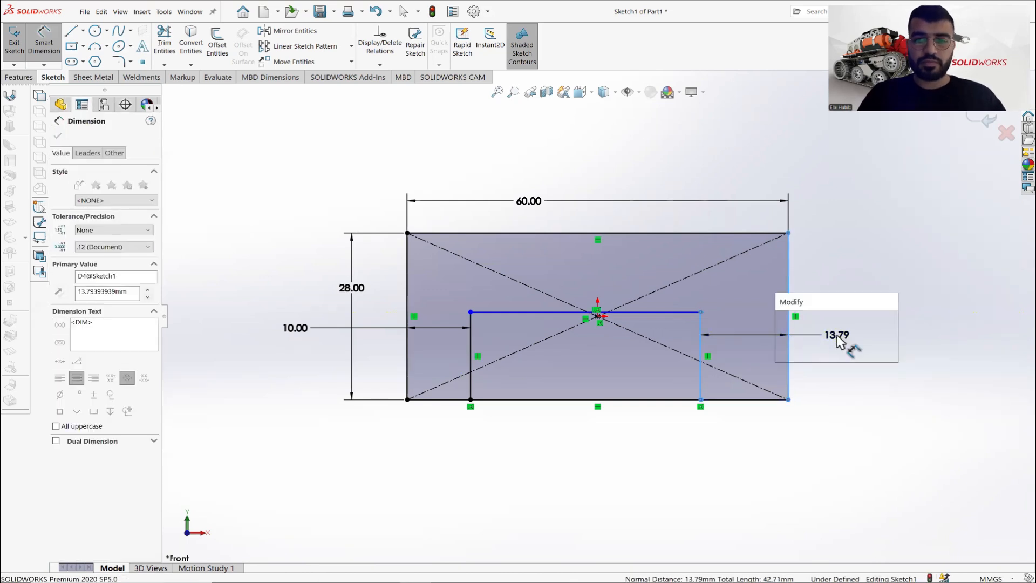
key(Return)
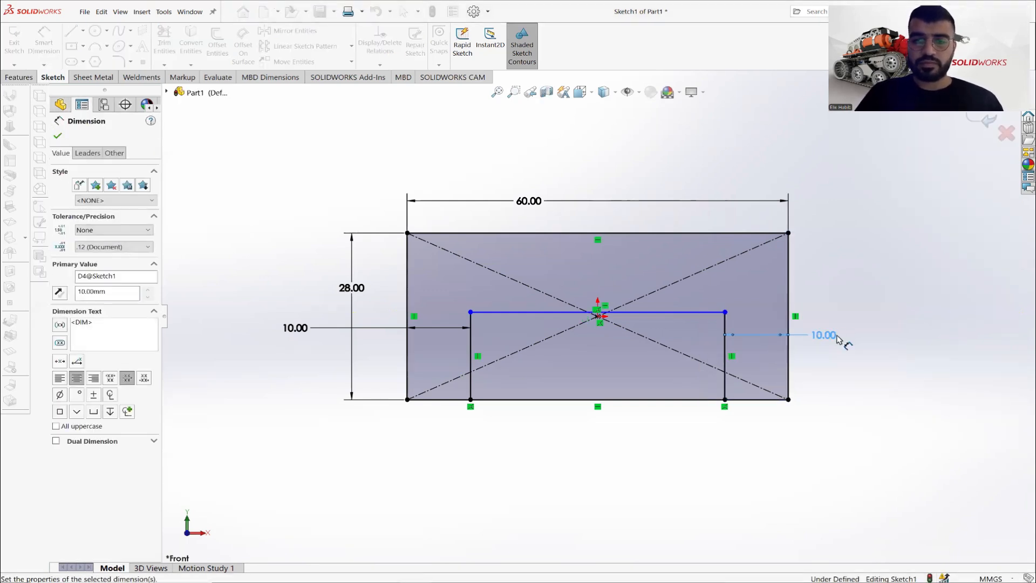
click(58, 136)
key(Escape)
Check the reference drawing and dimension the distance between the notch's top line and the rectangle's top edge at 14 mm
click(453, 580)
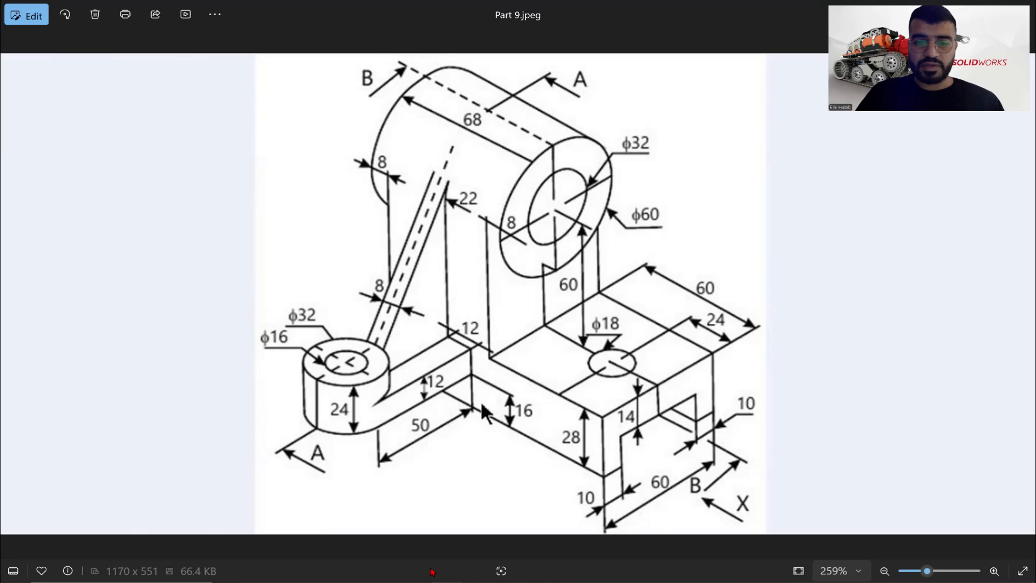
key(alt+Tab)
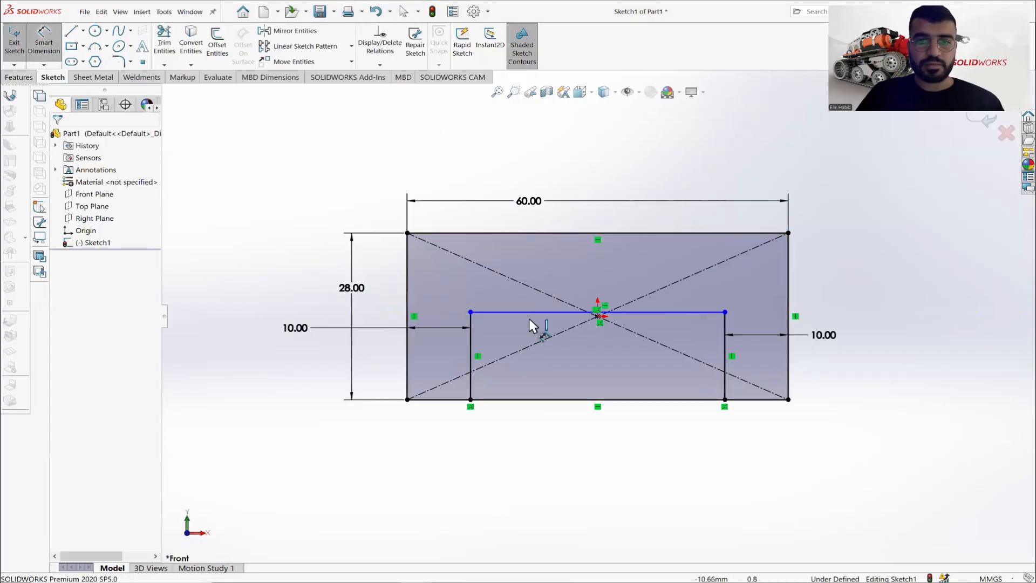
click(529, 312)
click(571, 233)
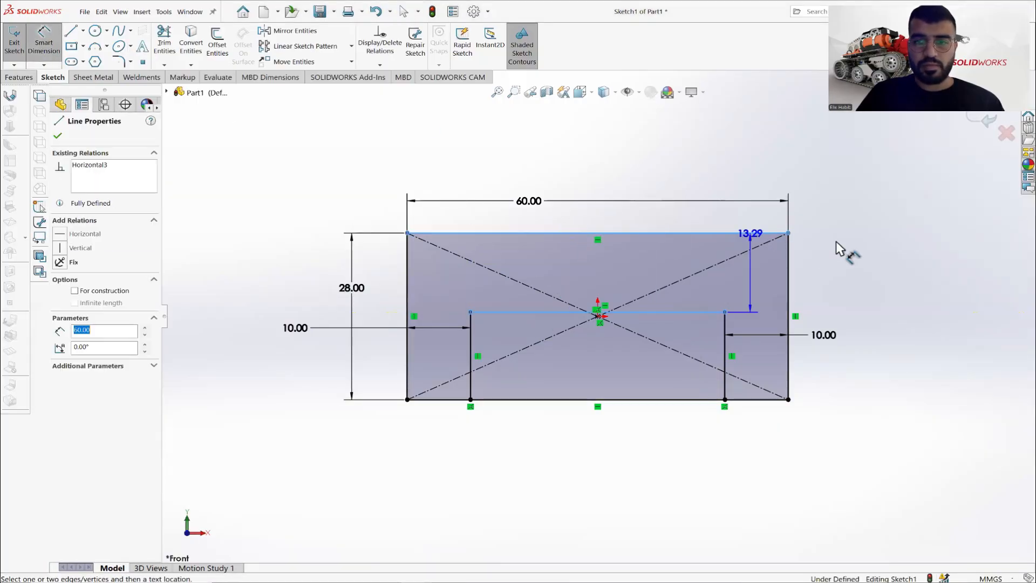
click(868, 248)
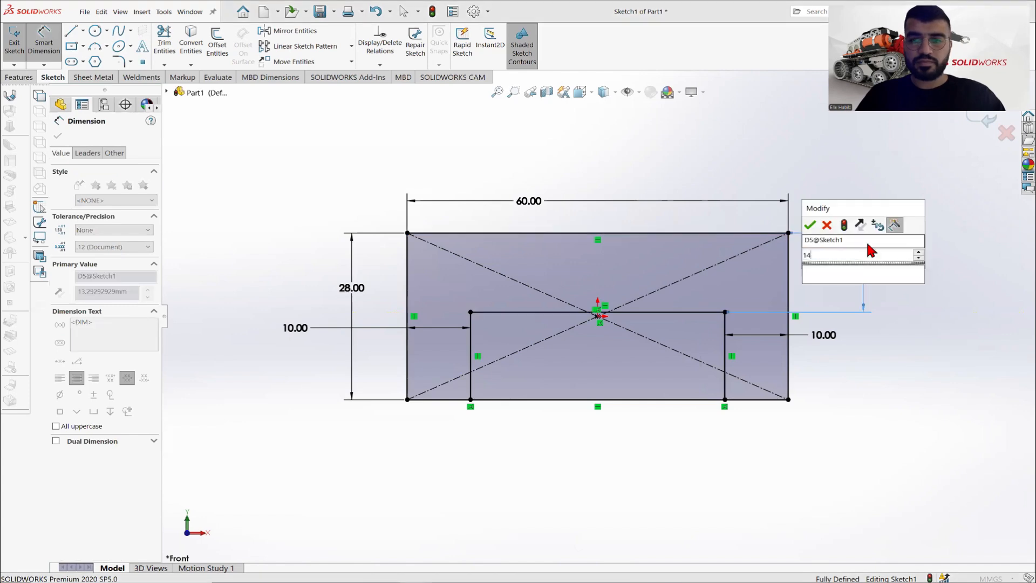
text(14)
key(Return)
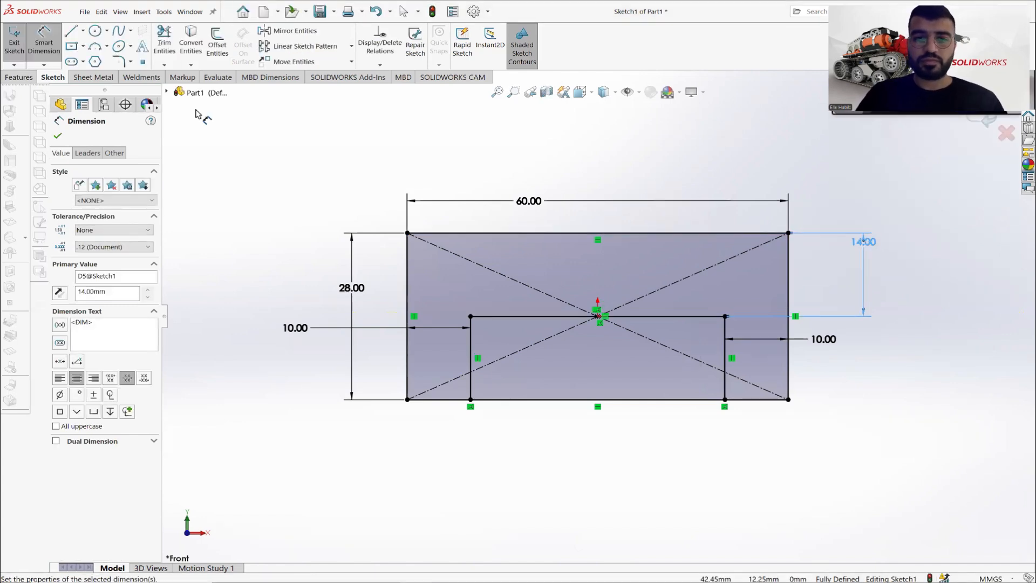
click(58, 135)
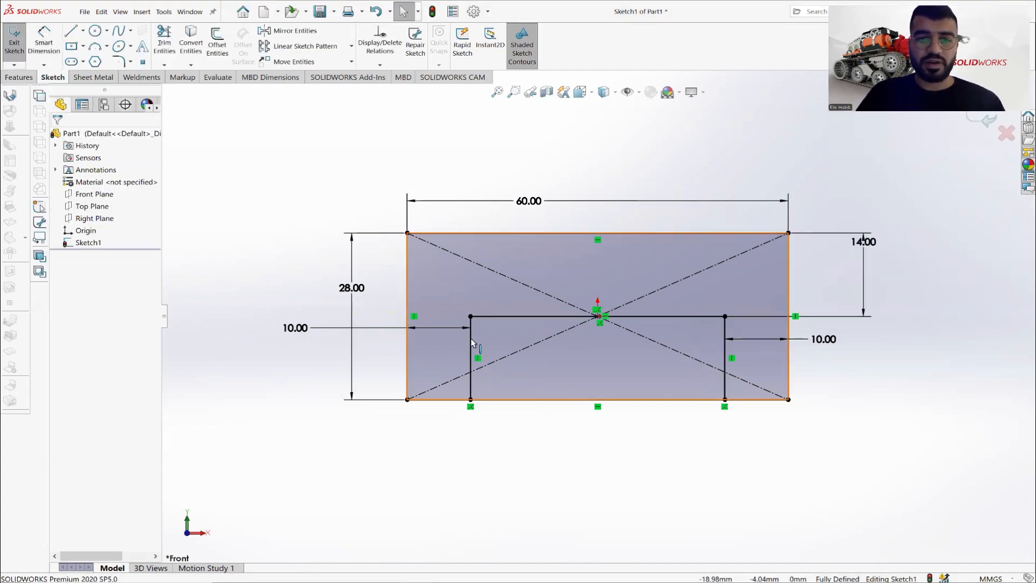
key(Escape)
Inspect the relations and lengths of the three notch lines and compare the profile with the reference drawing
click(471, 338)
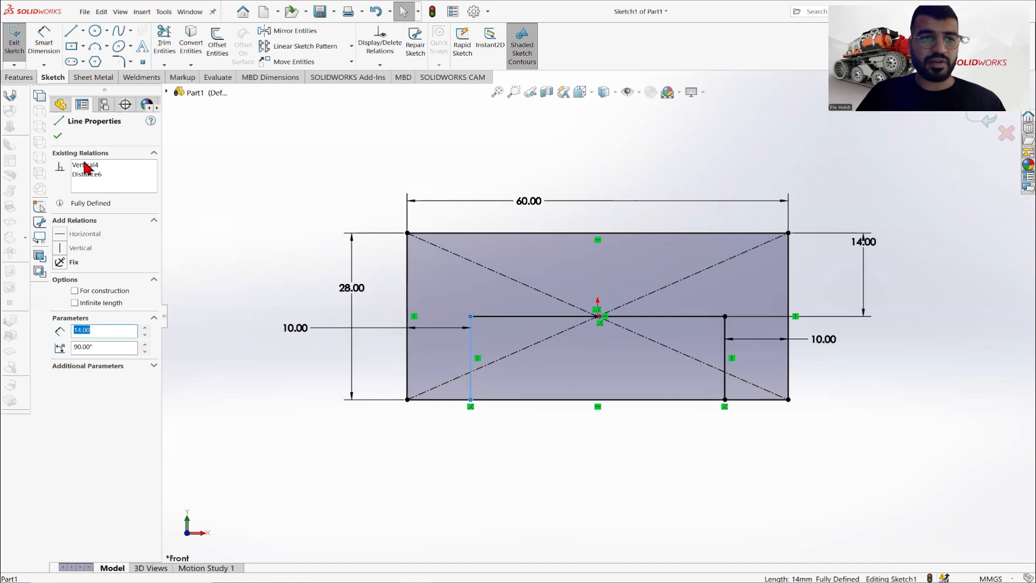
click(516, 318)
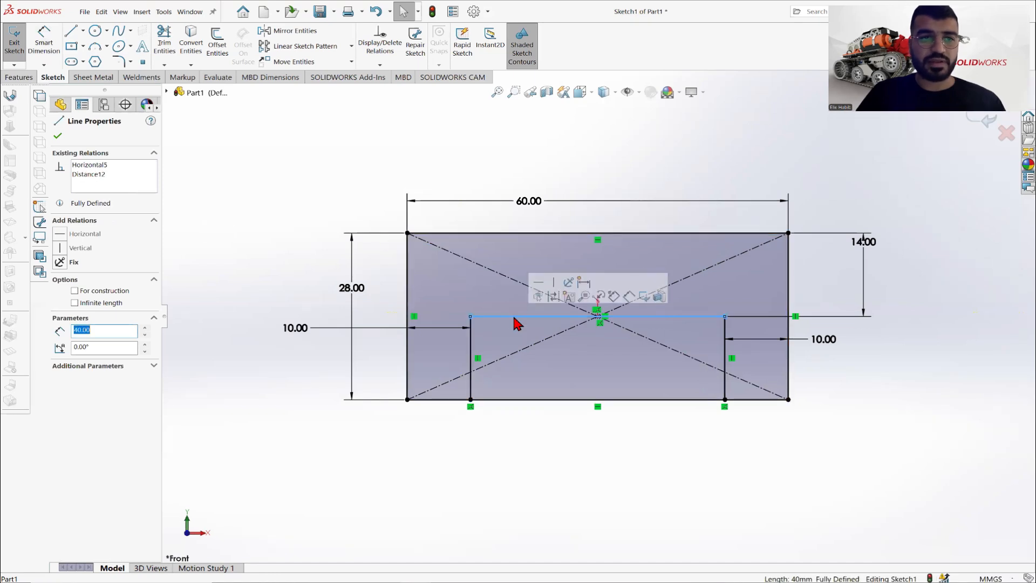
click(725, 361)
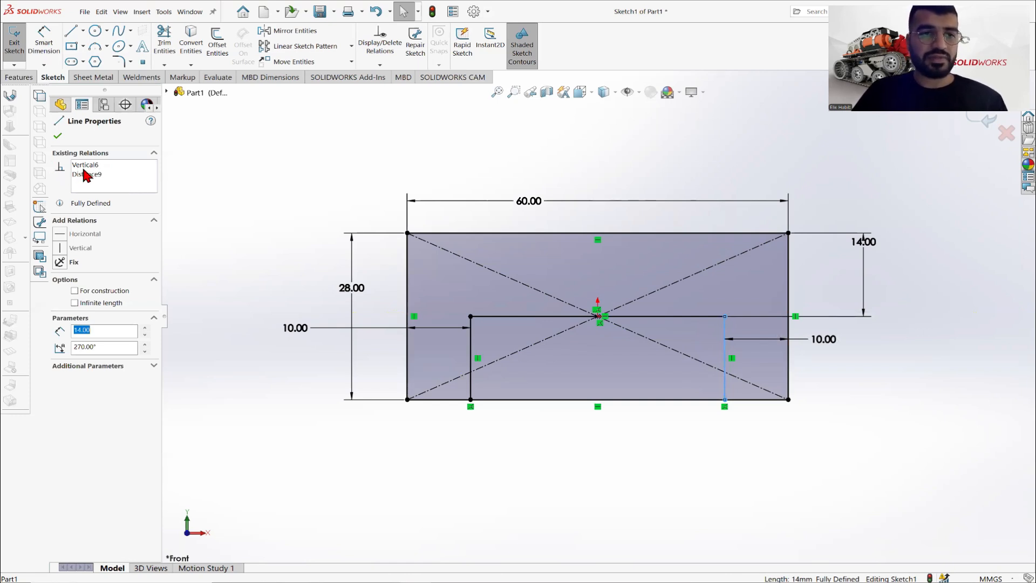
click(59, 136)
scroll(568, 273, up, 3)
mouse_move(582, 289)
middle_down()
mouse_move(604, 324)
mouse_move(598, 303)
middle_up()
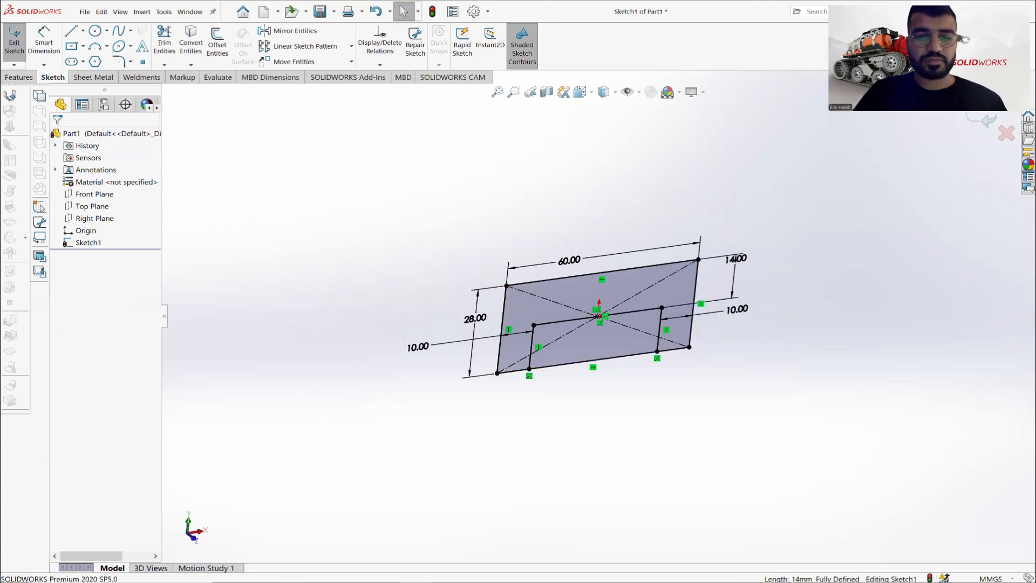
key(alt+Tab)
key(alt+Tab)
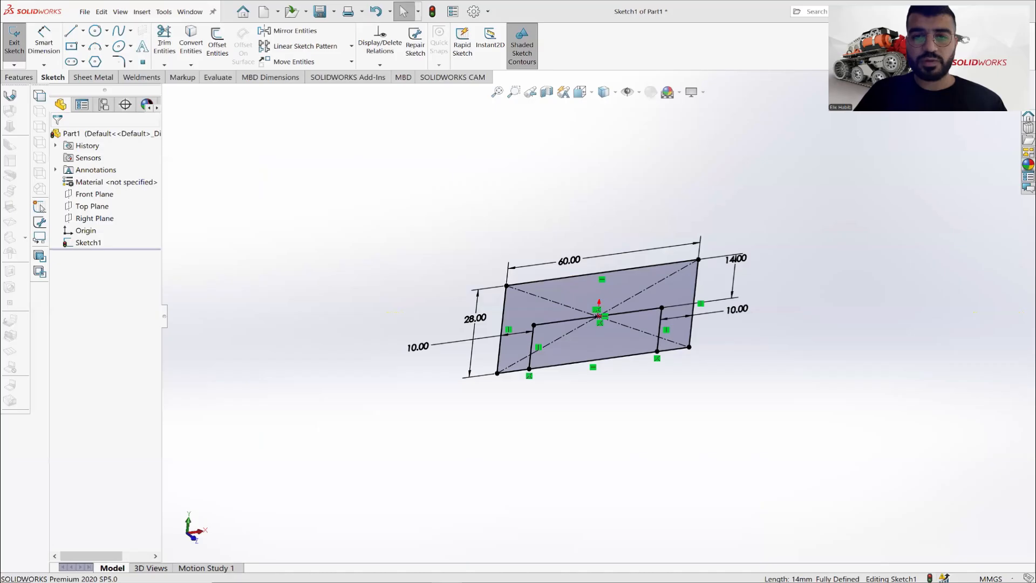
Extrude the notched profile region 112 mm as a blind boss in the reversed direction, consulting the reference drawing for the depth
click(20, 80)
click(17, 43)
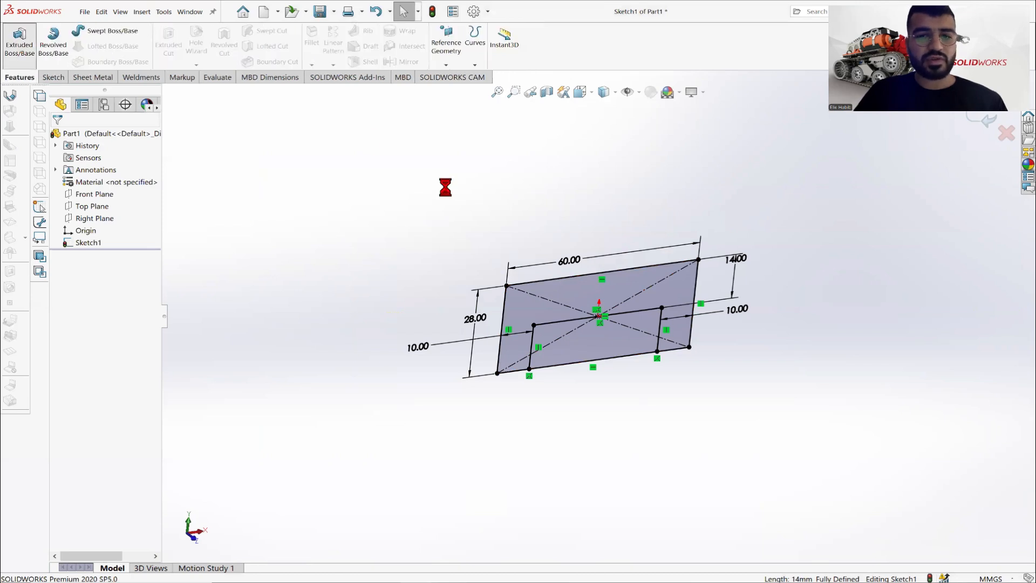
click(536, 304)
click(59, 194)
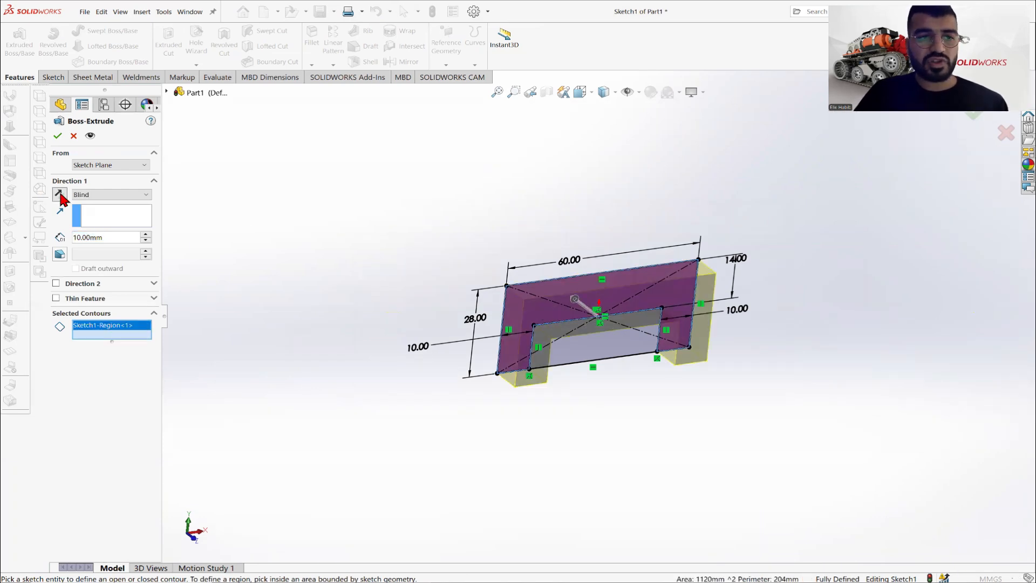
drag(116, 234, 23, 237)
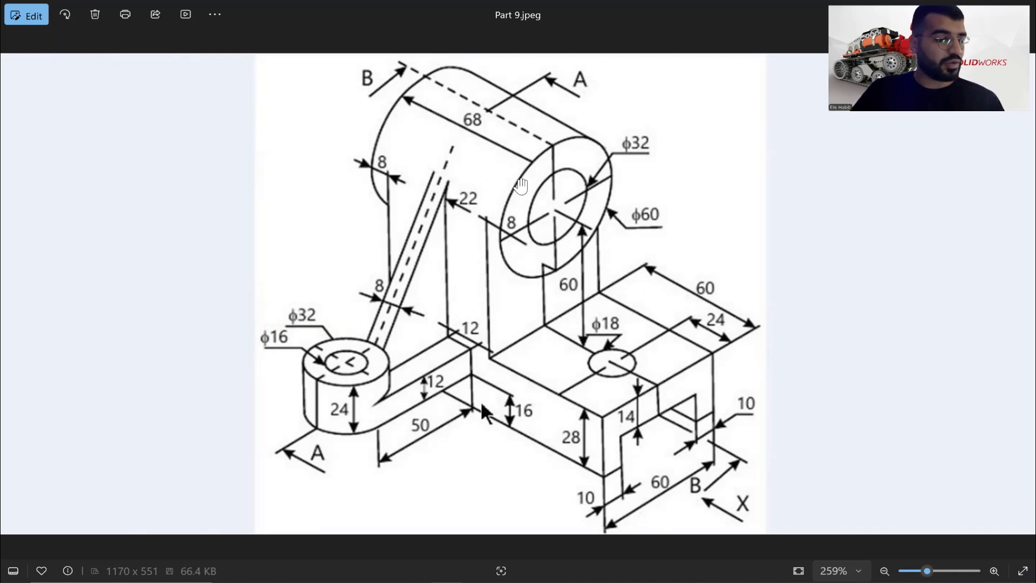
key(alt+Tab)
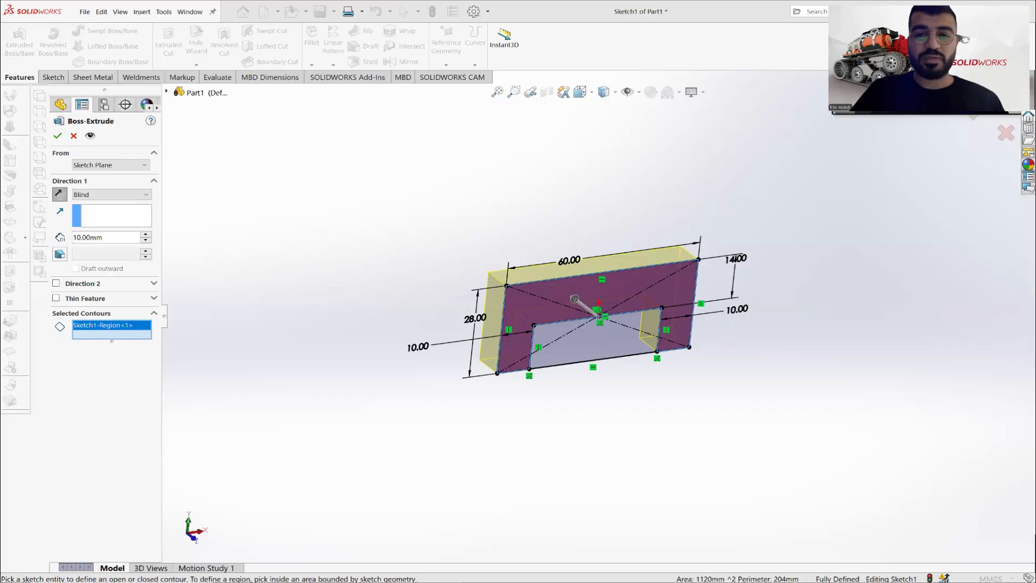
click(112, 236)
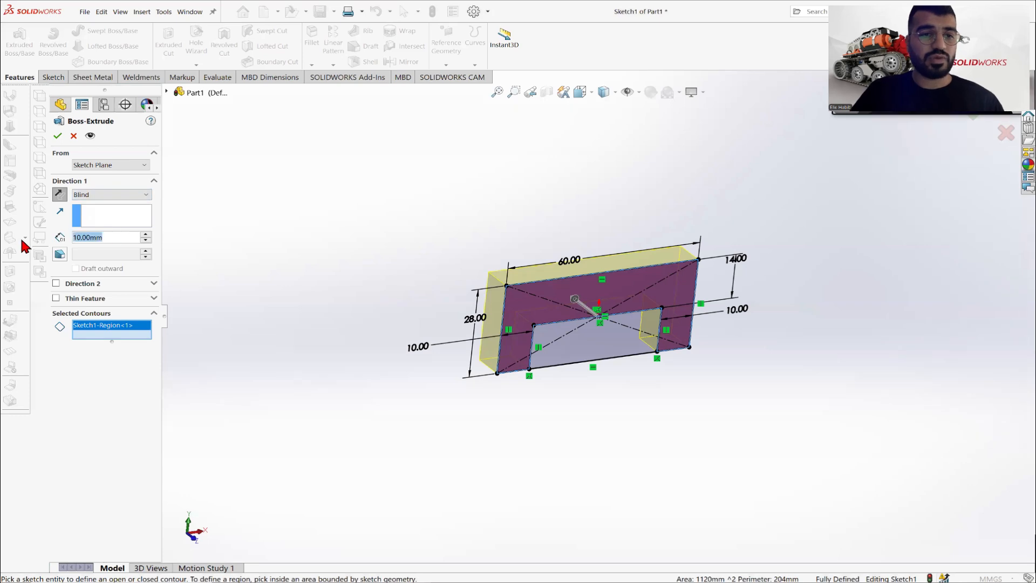
text(112)
key(Return)
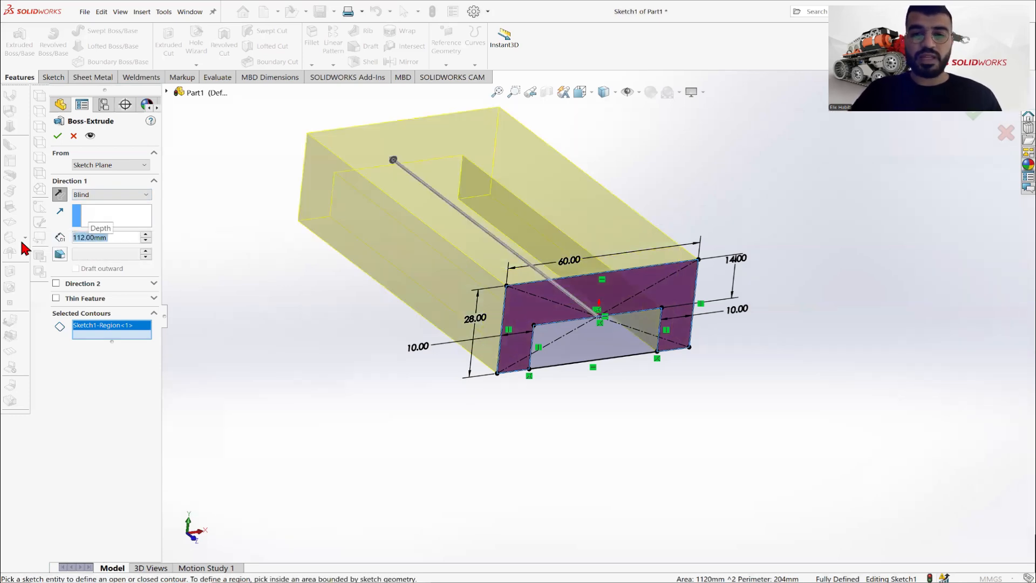
click(57, 136)
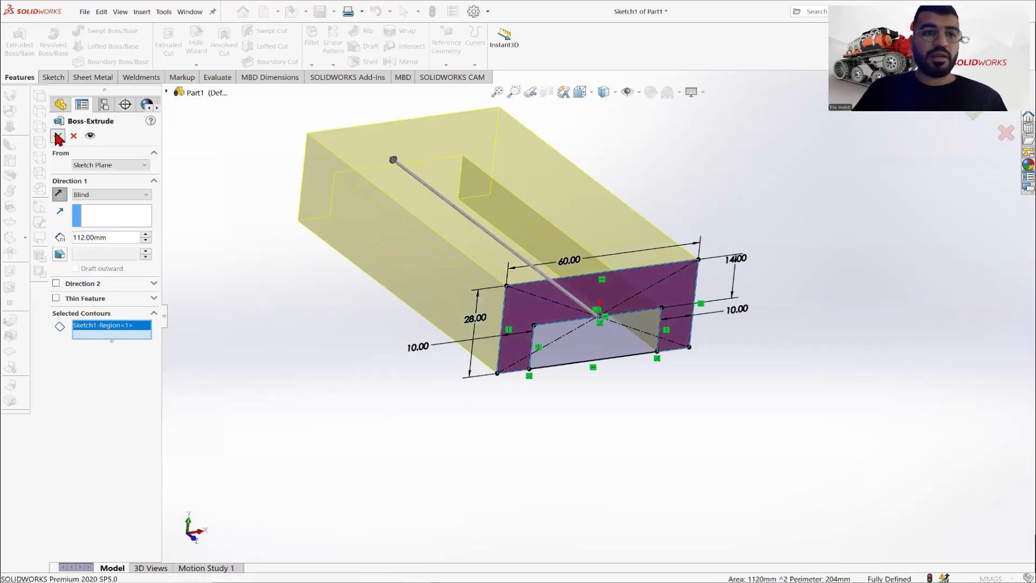
Check the reference drawing and save the part as Part9 in the SolidWorks training folder
key(alt+Tab)
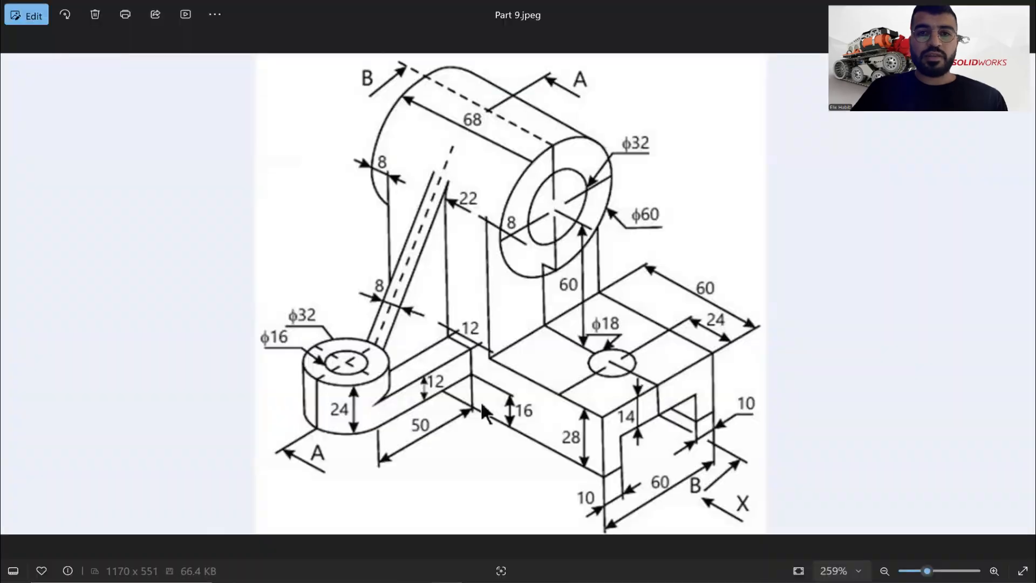
key(alt+Tab)
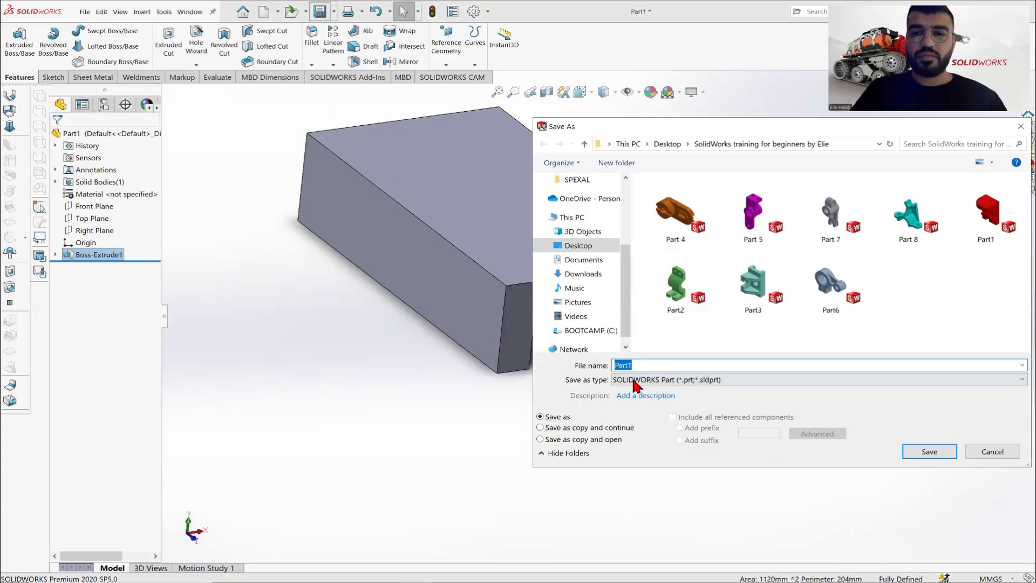
click(633, 367)
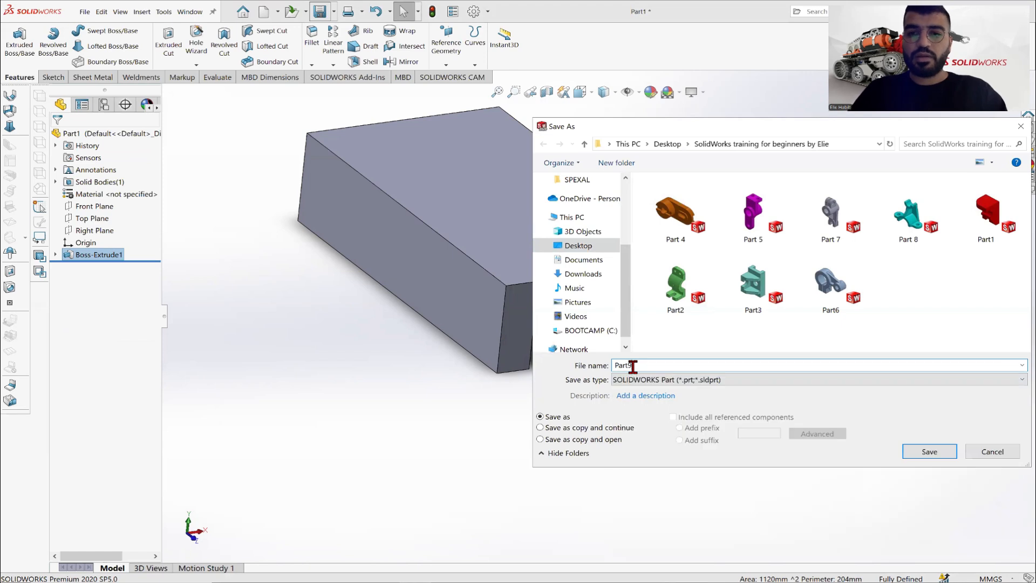
text(9)
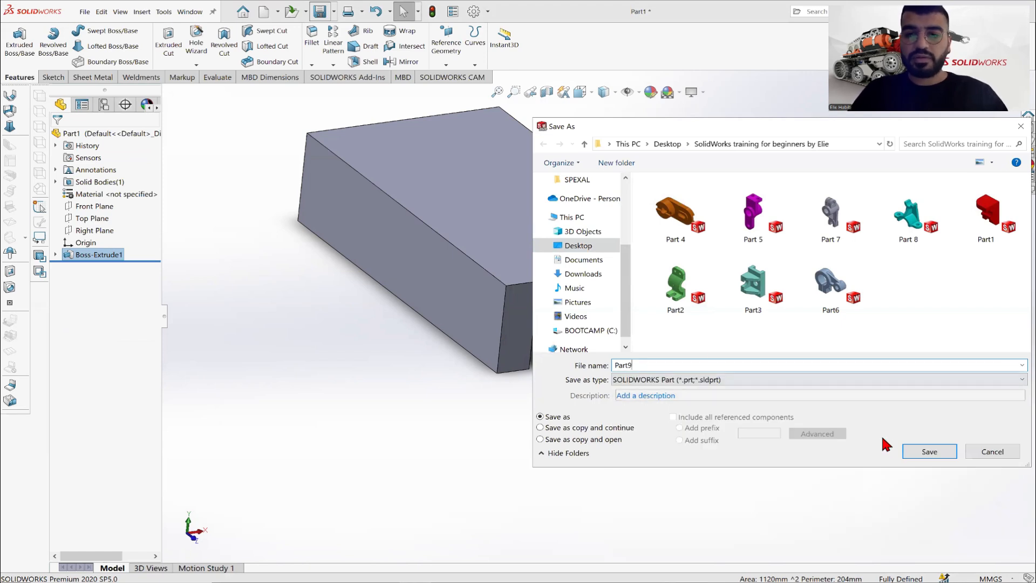
click(922, 451)
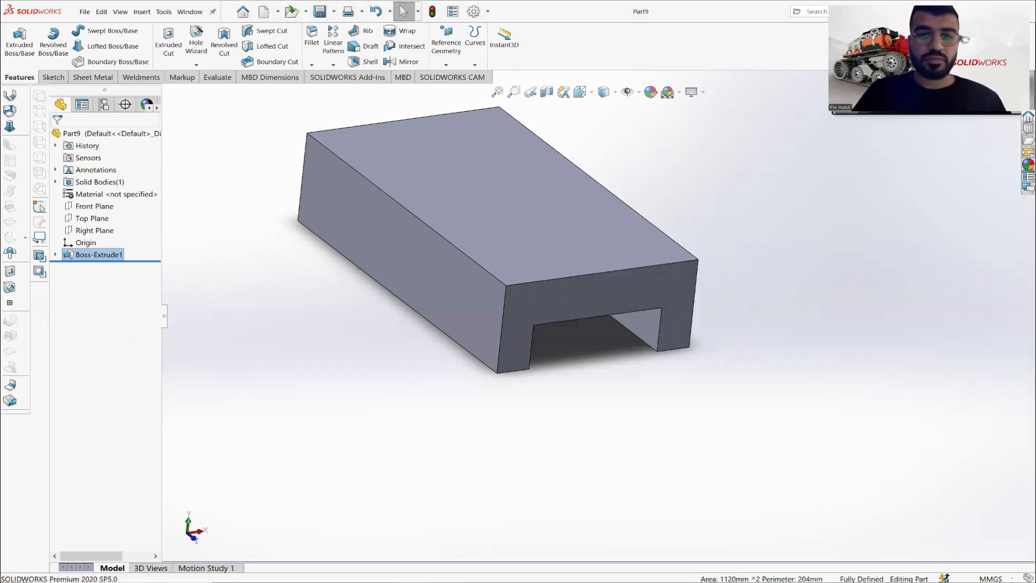
Review the reference drawing and bring the block's rear end face into view
key(alt+Tab)
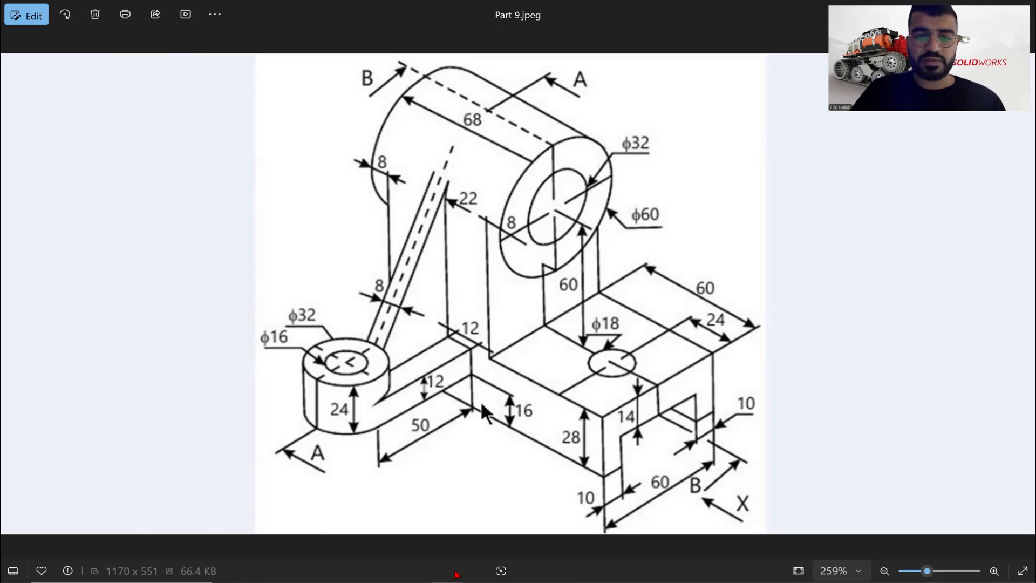
key(alt+Tab)
middle_drag(586, 265, 437, 274)
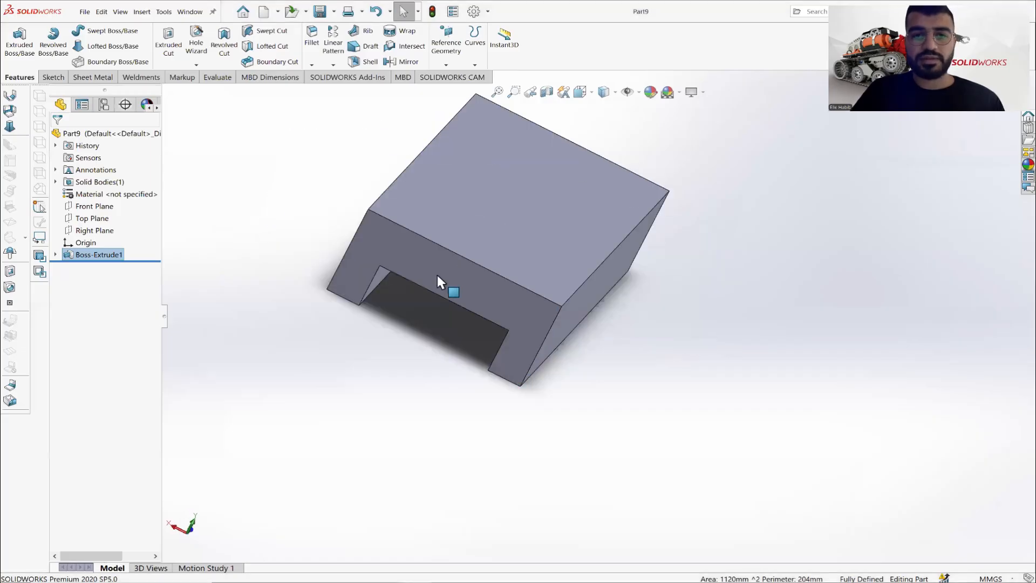
click(418, 269)
right_click(420, 275)
key(Escape)
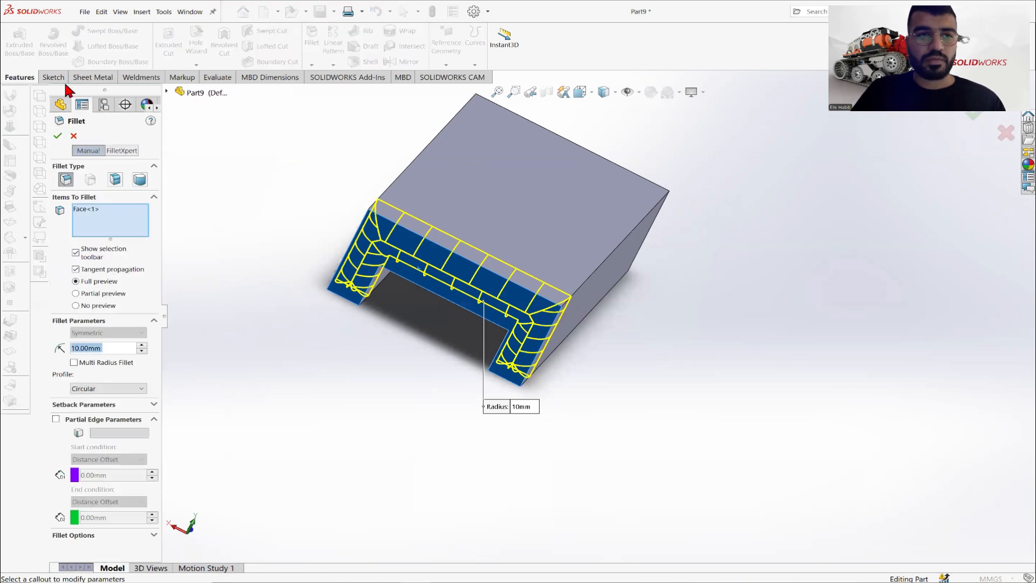
click(73, 137)
Face the block's rear notched end squarely and start a sketch on that face
right_click(406, 253)
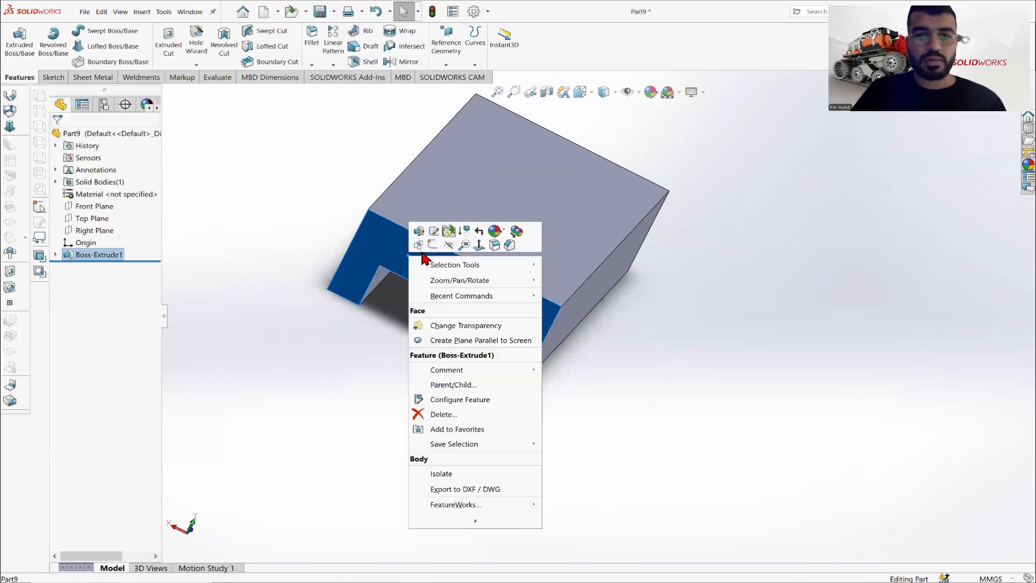
click(478, 247)
click(53, 77)
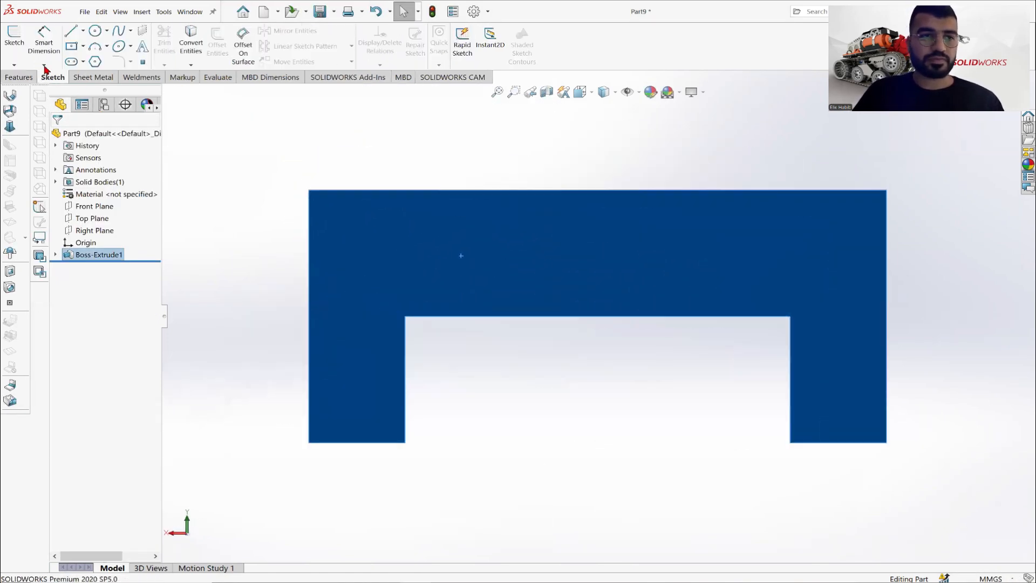
click(16, 35)
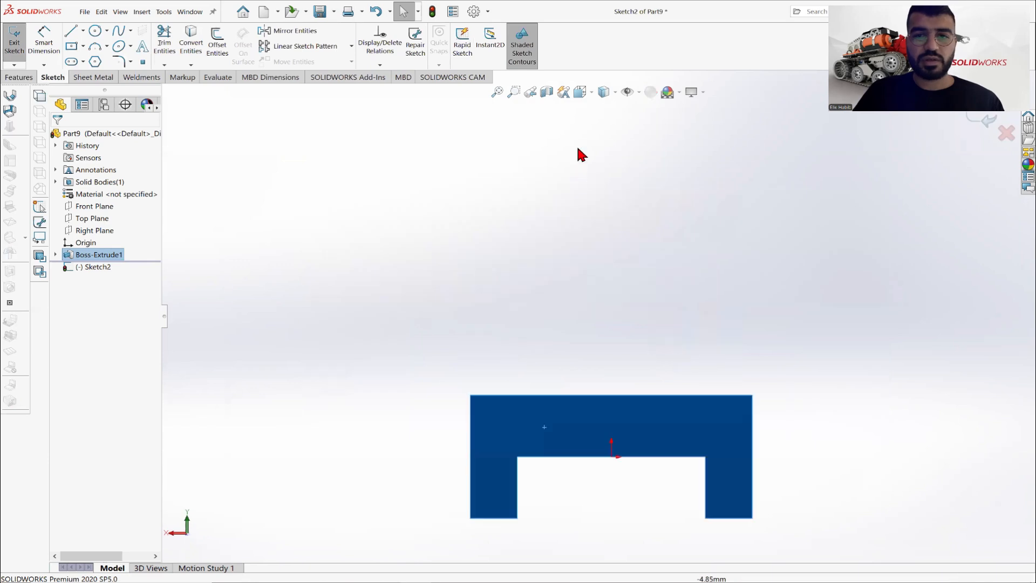
Draw two vertical lines of equal height, about 44 mm, upward from the two upper corners of the block's rear face
click(84, 31)
click(87, 46)
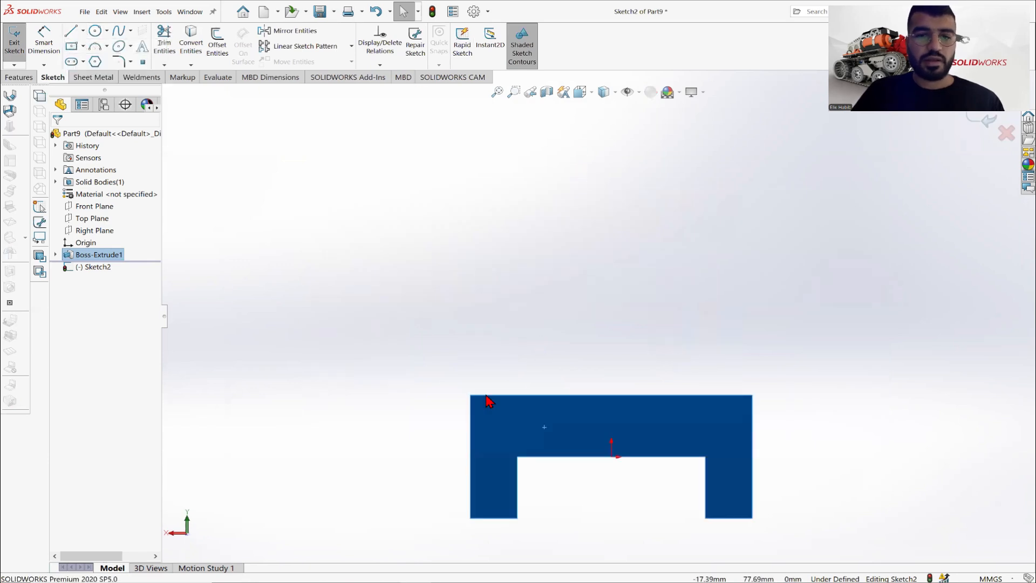
click(470, 395)
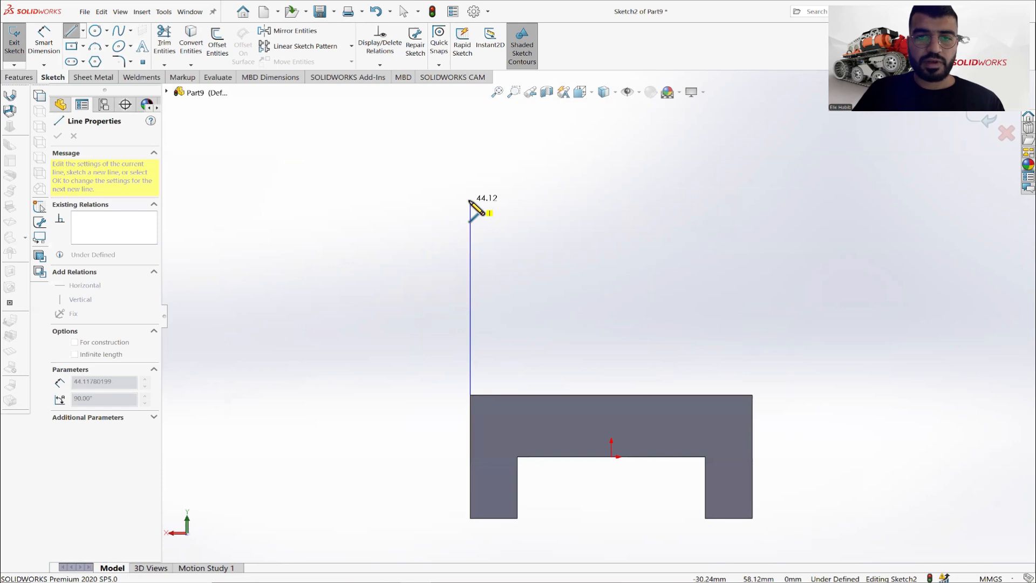
click(470, 201)
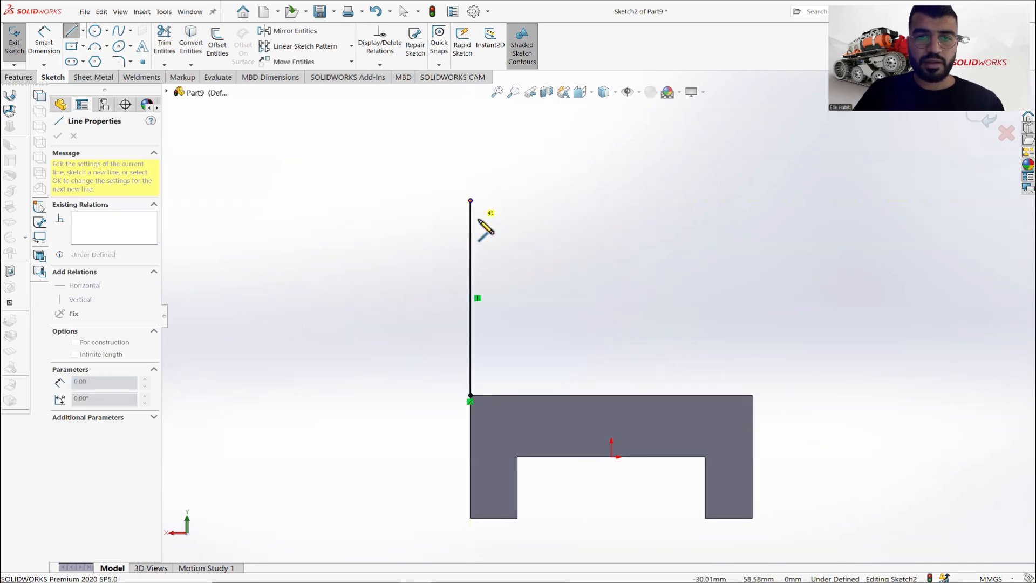
right_click(588, 234)
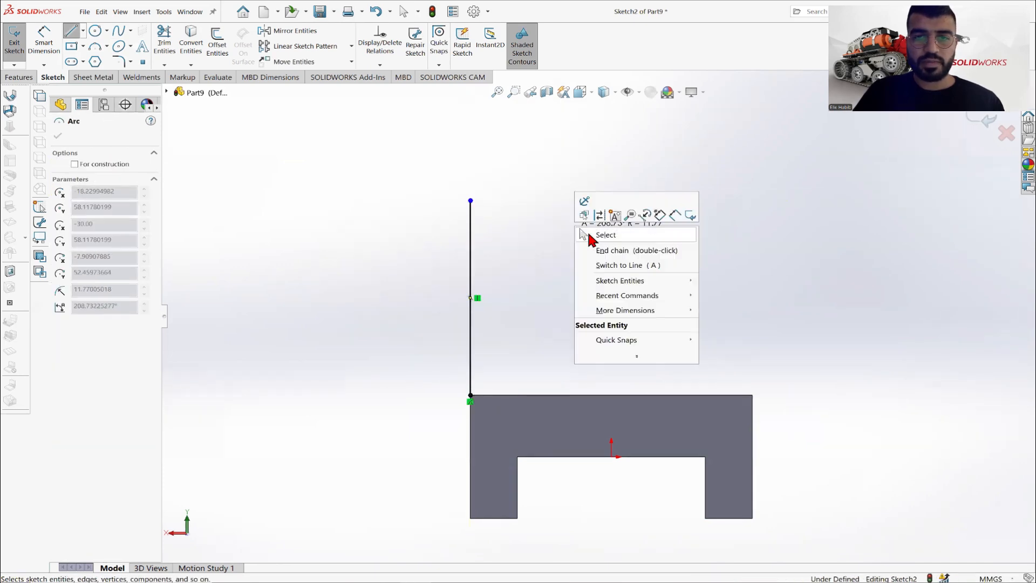
click(589, 235)
click(70, 31)
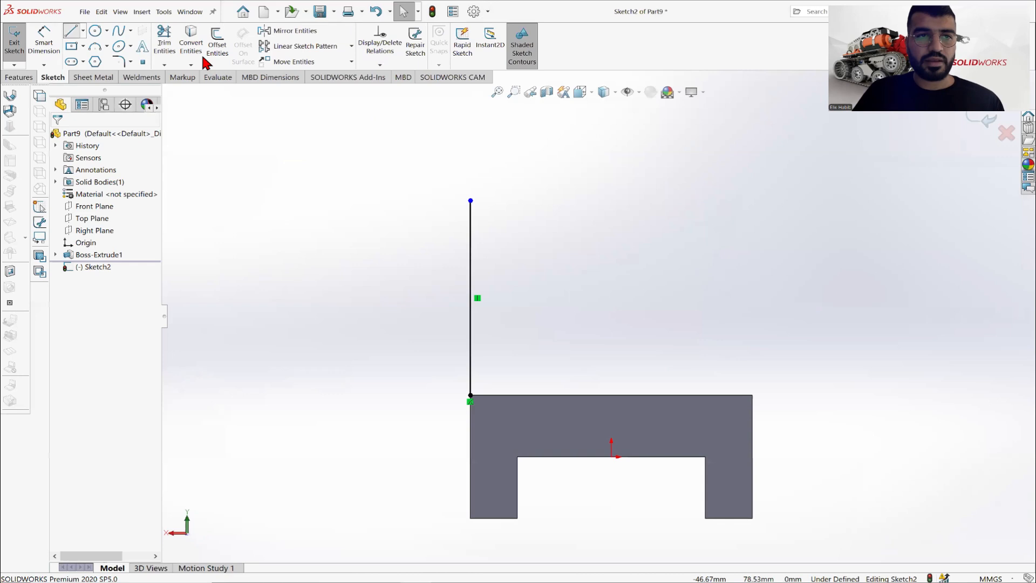
click(752, 395)
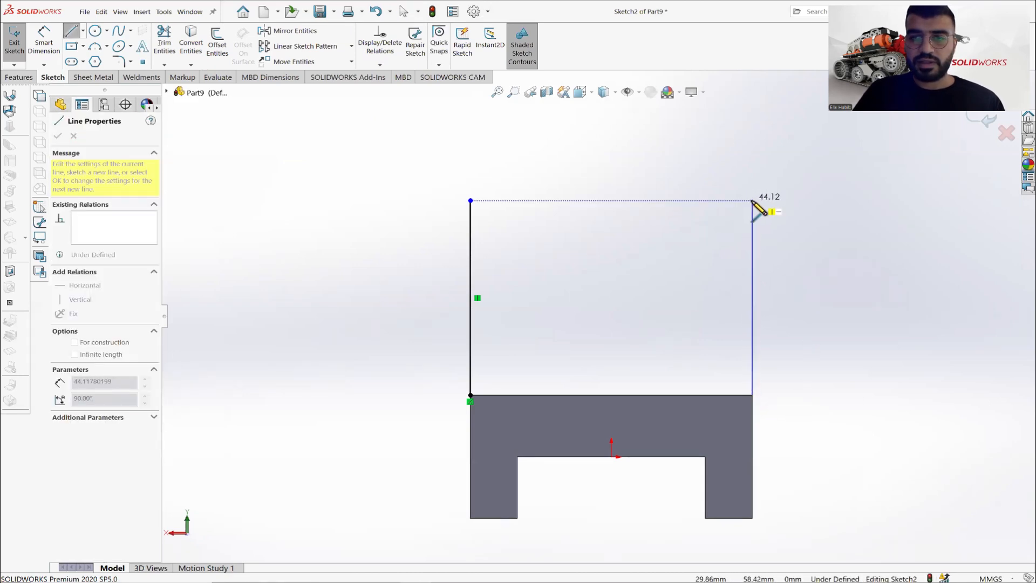
click(752, 200)
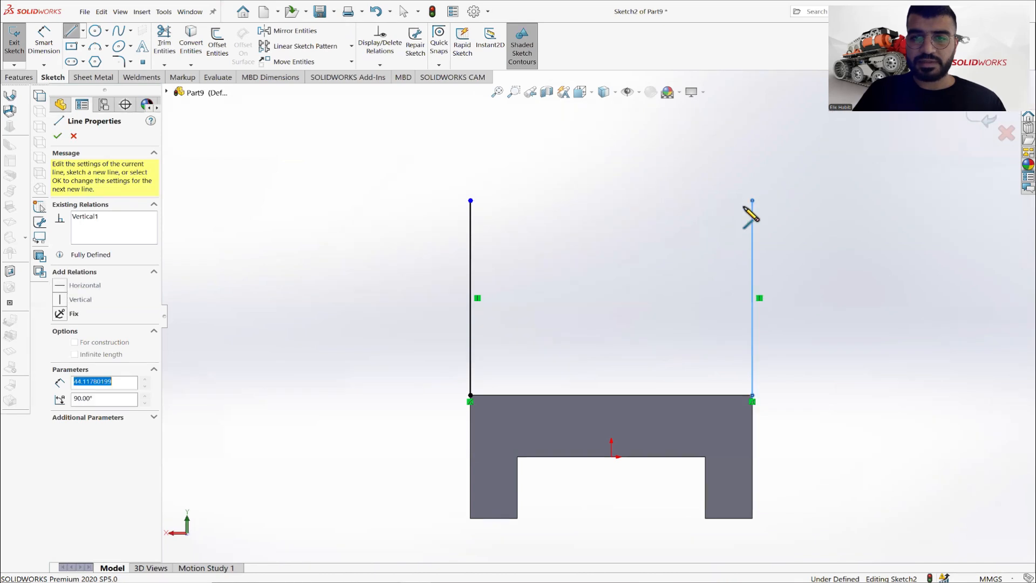
Join the upper ends of the two vertical lines with a downward-bulging tangent semicircular arc of about 30 mm radius
click(752, 201)
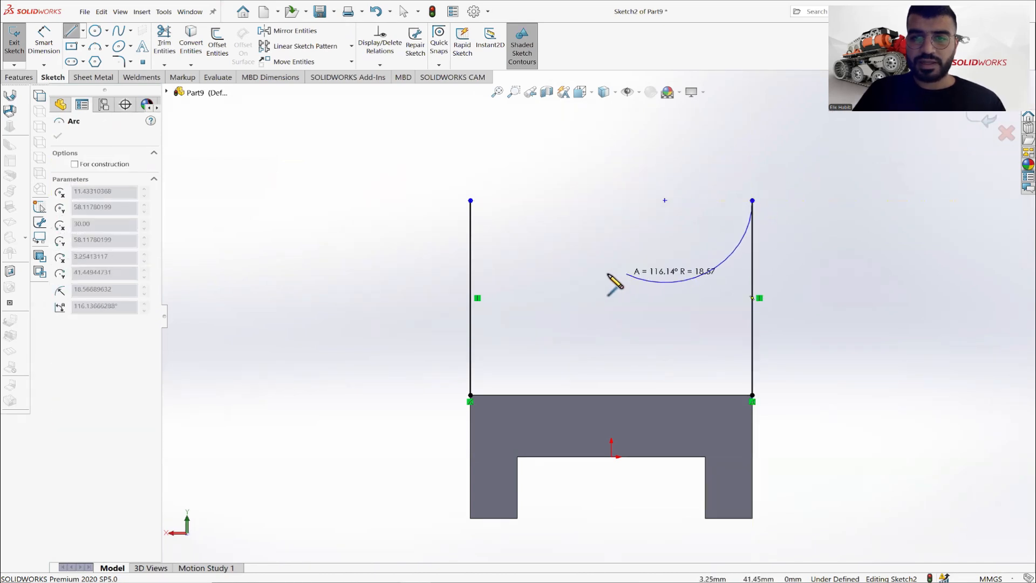
click(471, 201)
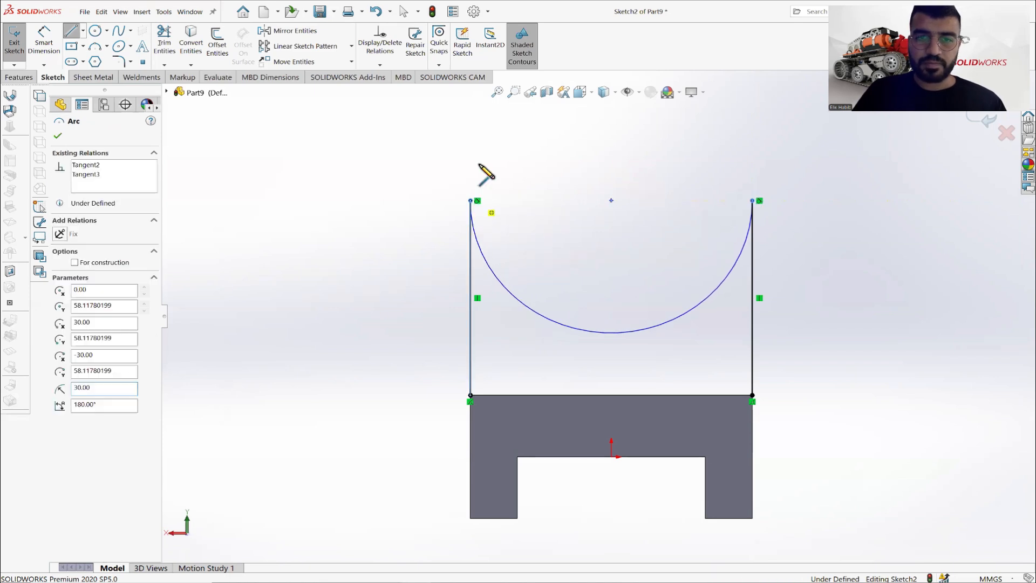
right_click(487, 164)
click(497, 166)
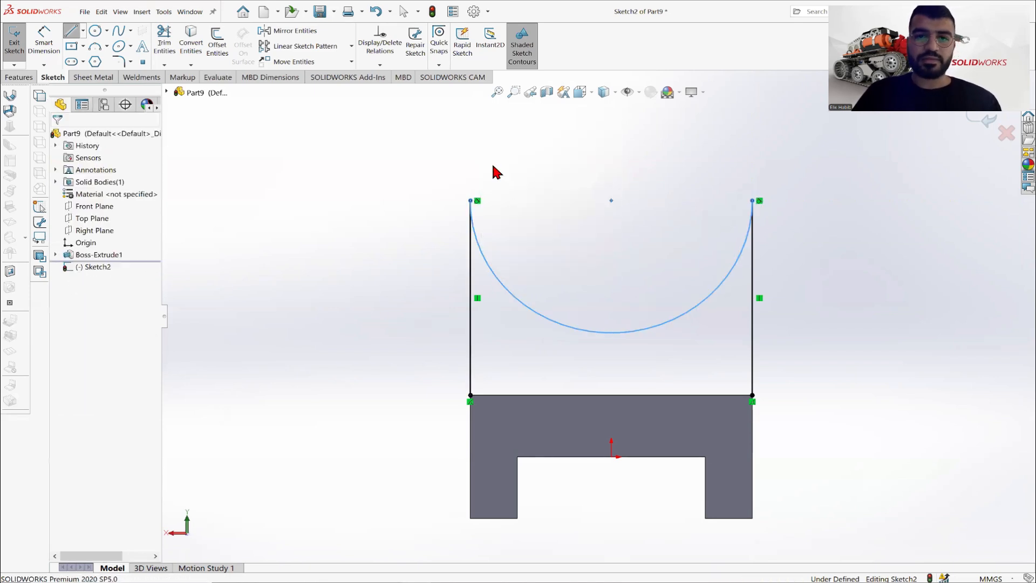
Check the relations between the arc and each vertical line, and consult the reference drawing for the support's dimensions
click(492, 276)
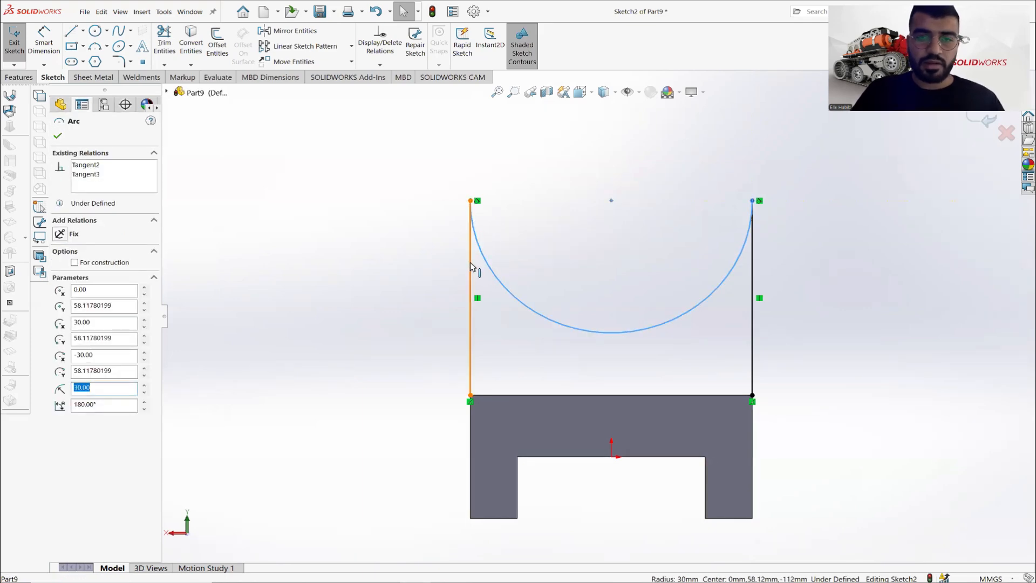
click(471, 266)
ctrl+click(476, 266)
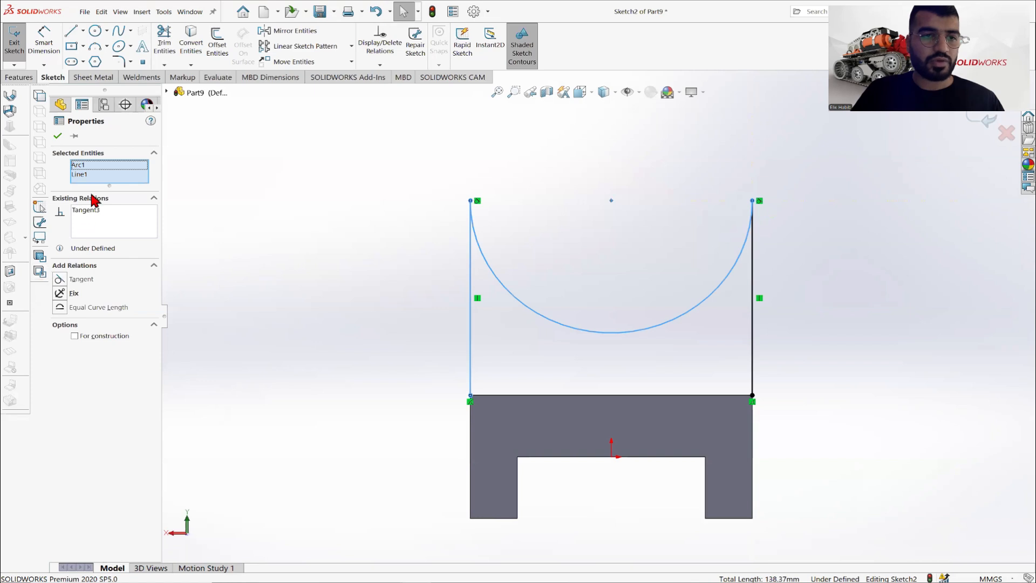
click(57, 136)
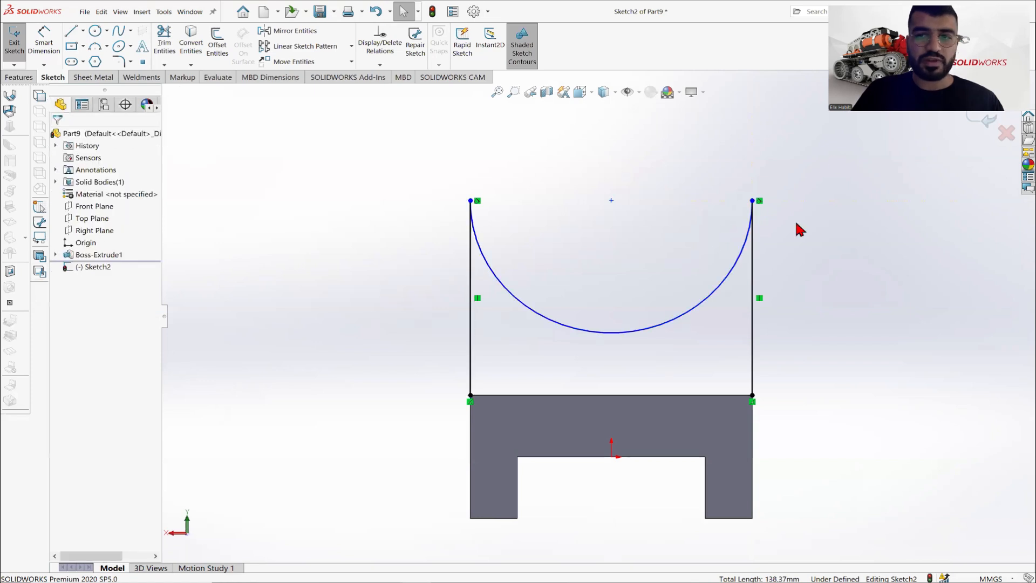
click(747, 262)
ctrl+click(754, 269)
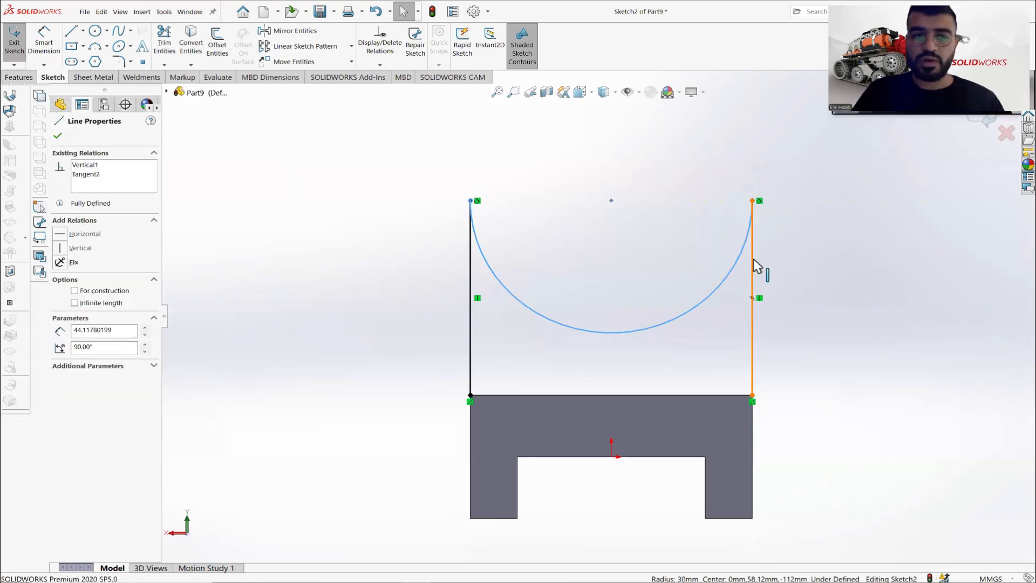
click(57, 137)
key(alt+Tab)
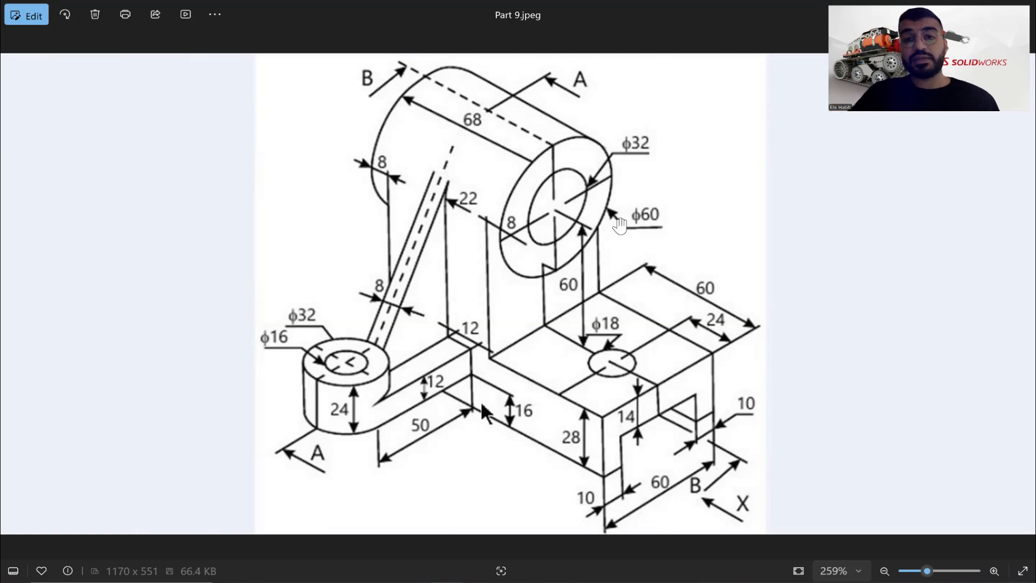
key(alt+Tab)
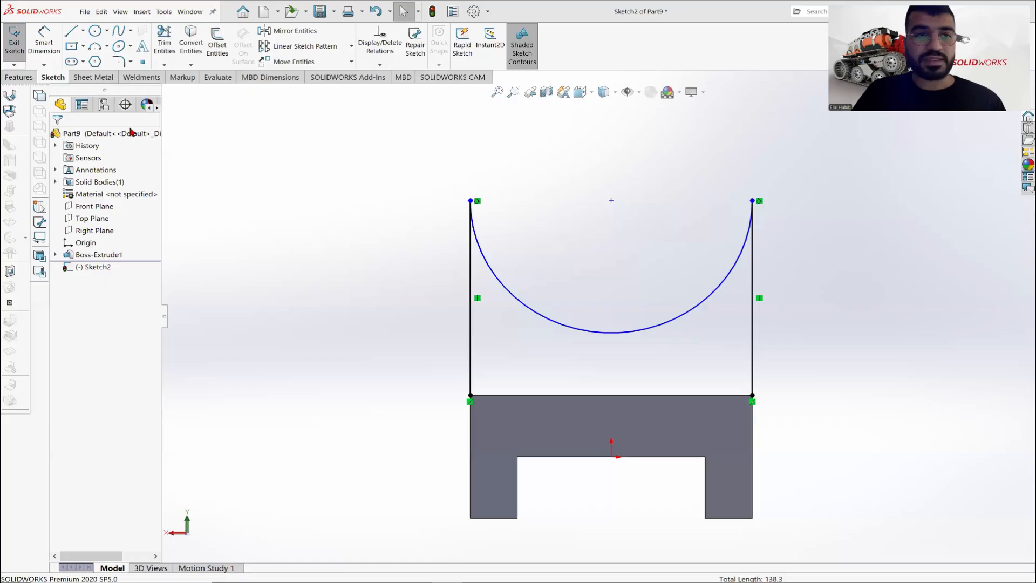
Try to dimension the arc's radius and recheck the reference drawing
click(58, 47)
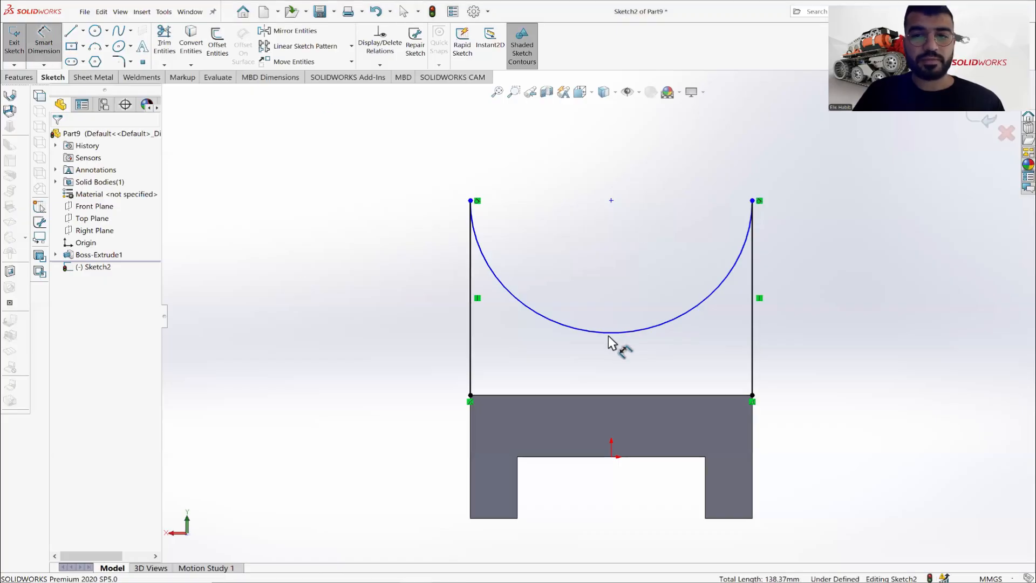
click(607, 335)
click(370, 318)
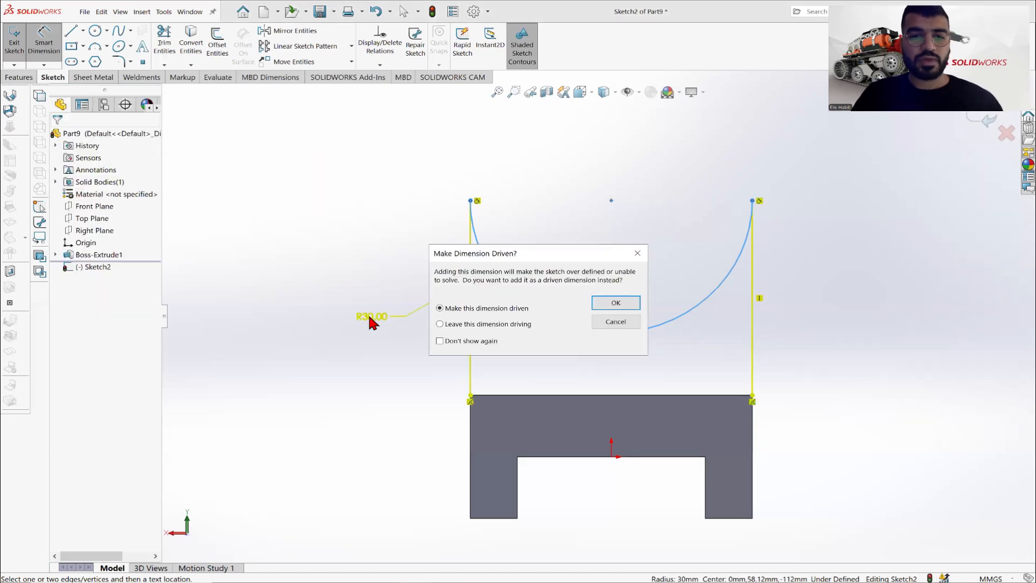
click(637, 253)
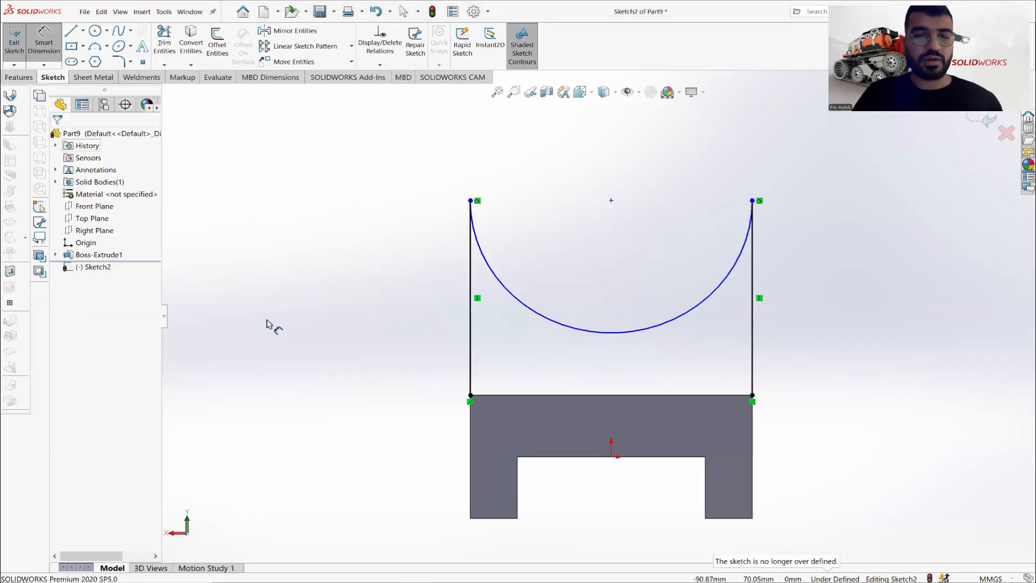
key(alt+Tab)
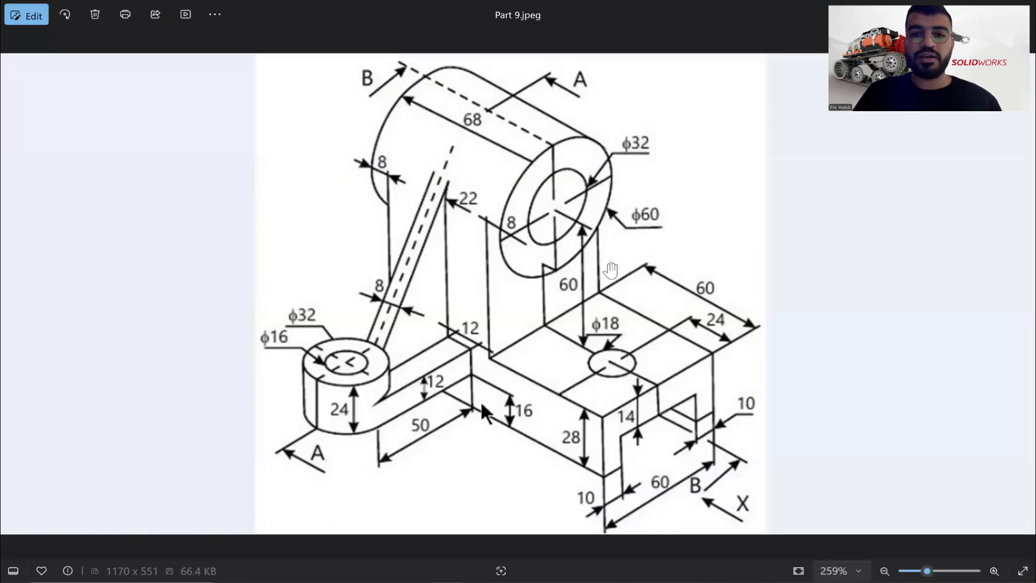
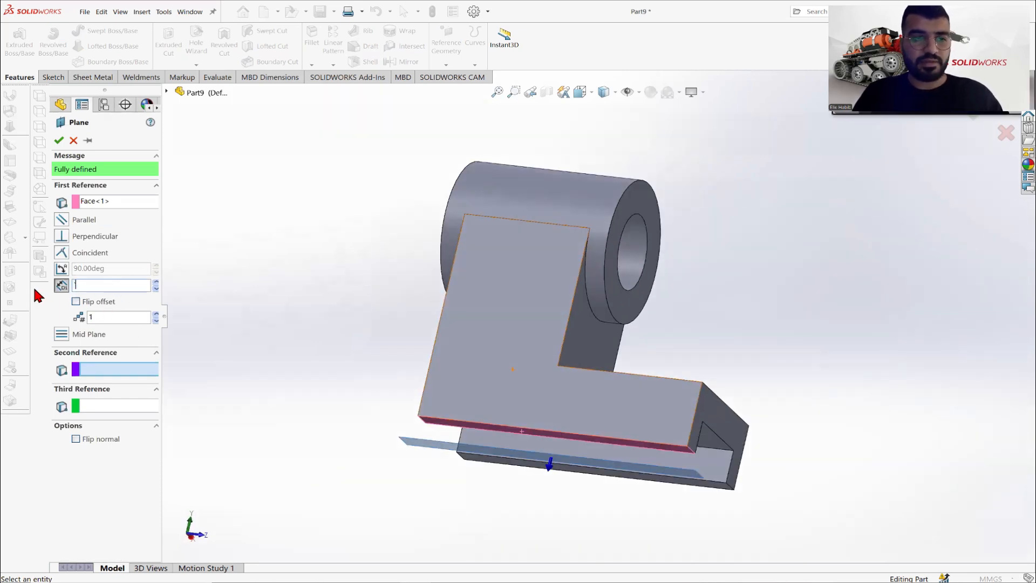
Create a reference plane offset 16 mm from the bottom face of the base's leg, with the offset flipped upward into the part
key(Return)
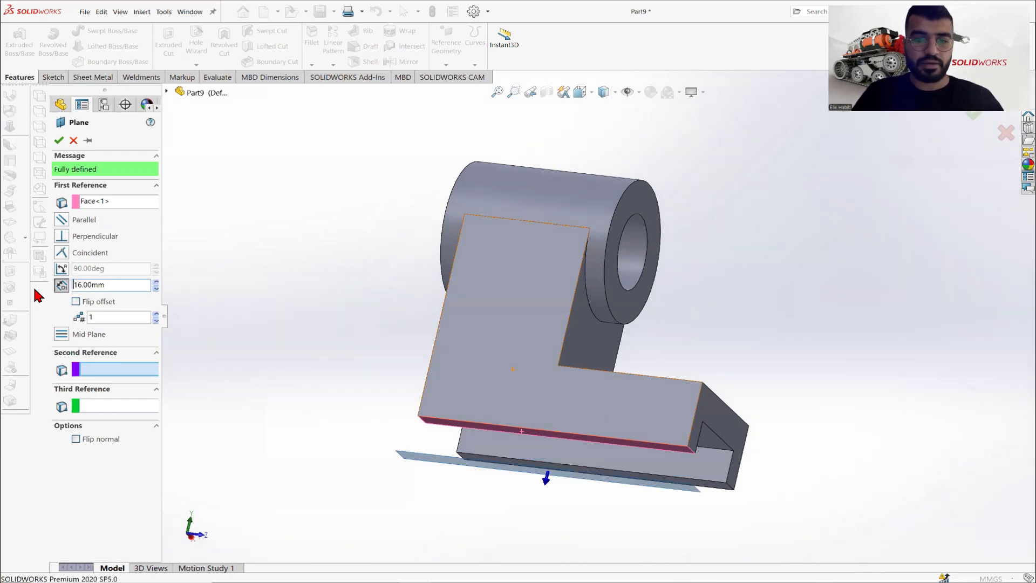
click(75, 302)
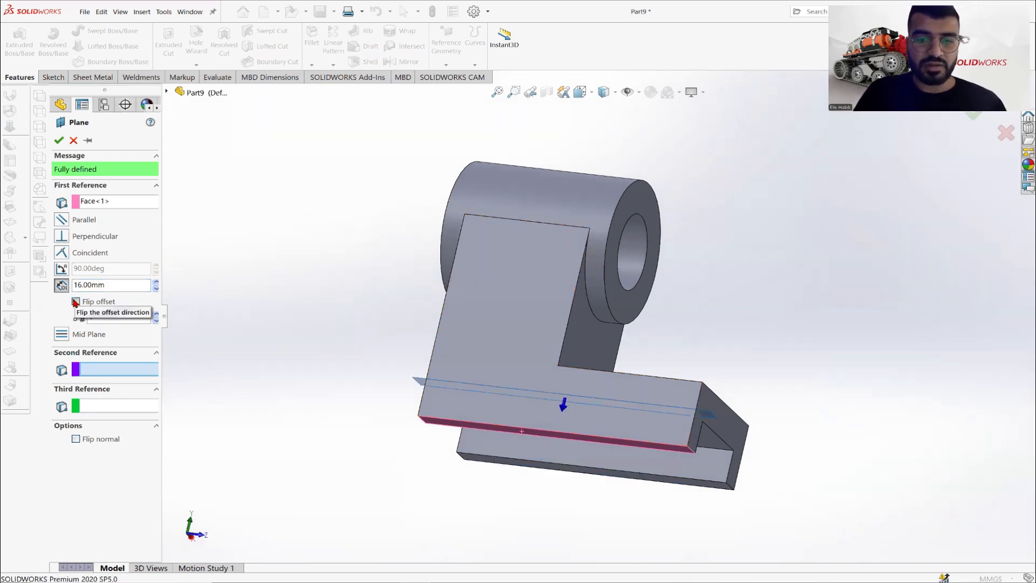
click(59, 140)
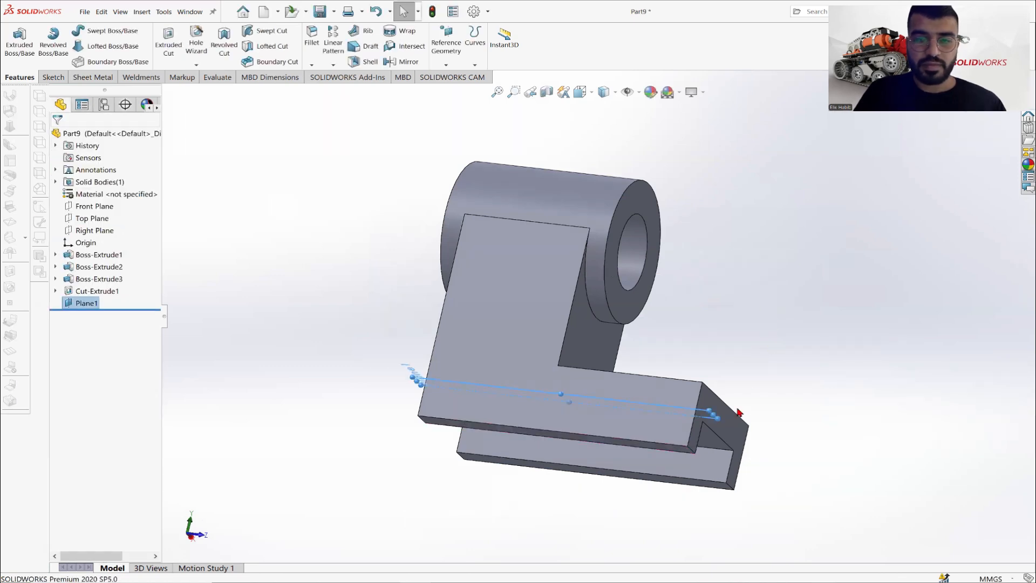
Enlarge the offset plane's border at two opposite corners so it extends well beyond the part
middle_drag(714, 378, 700, 347)
drag(697, 311, 884, 515)
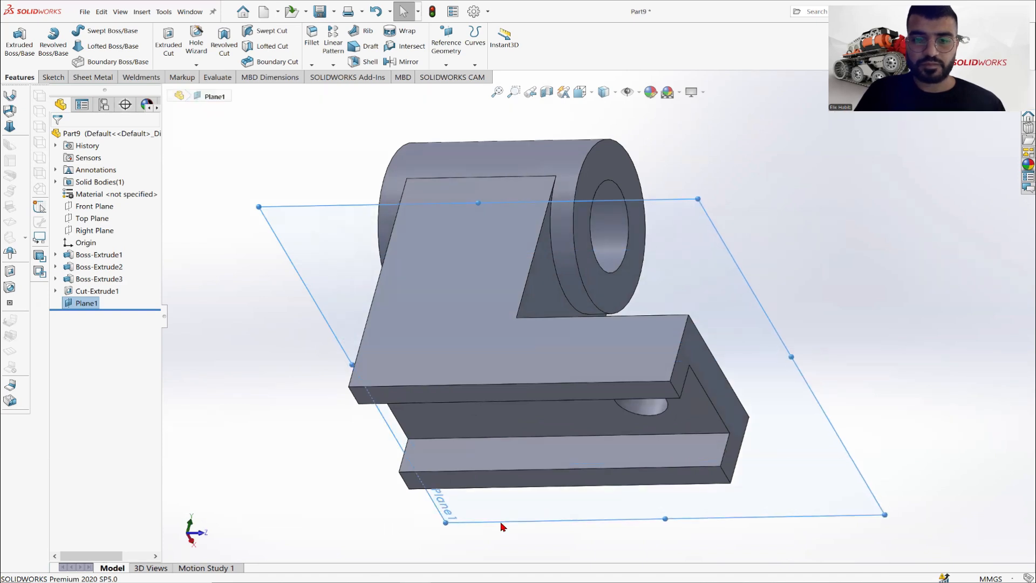
drag(444, 522, 318, 561)
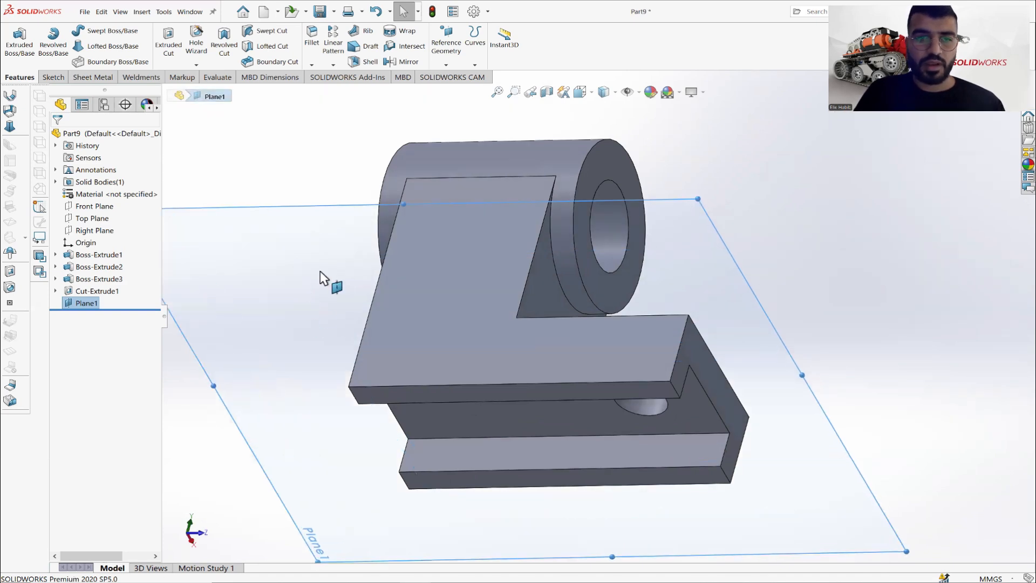
Face the offset plane squarely from above with the part lying horizontally, and start a sketch on that plane
right_click(319, 271)
click(389, 260)
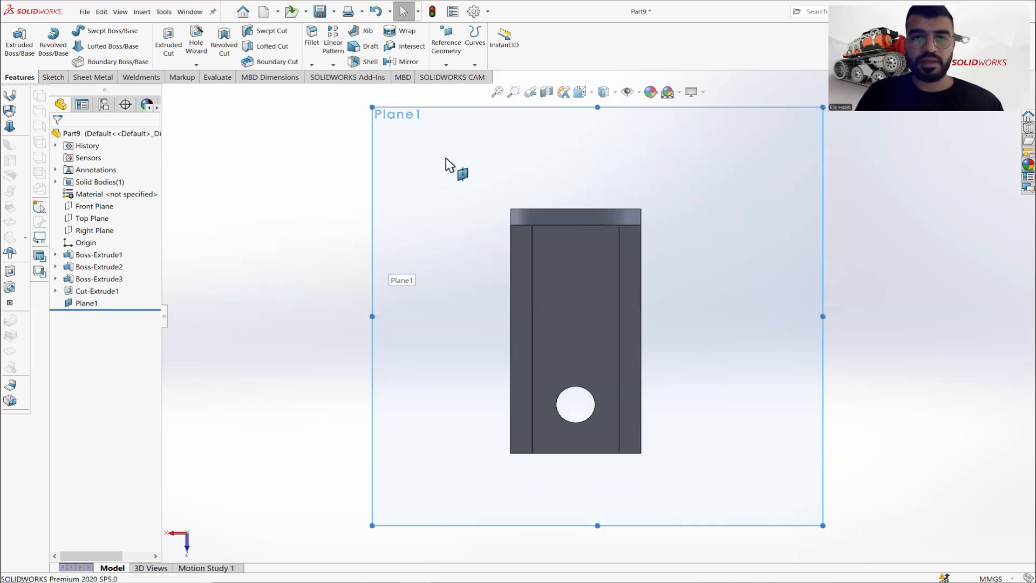
right_click(446, 160)
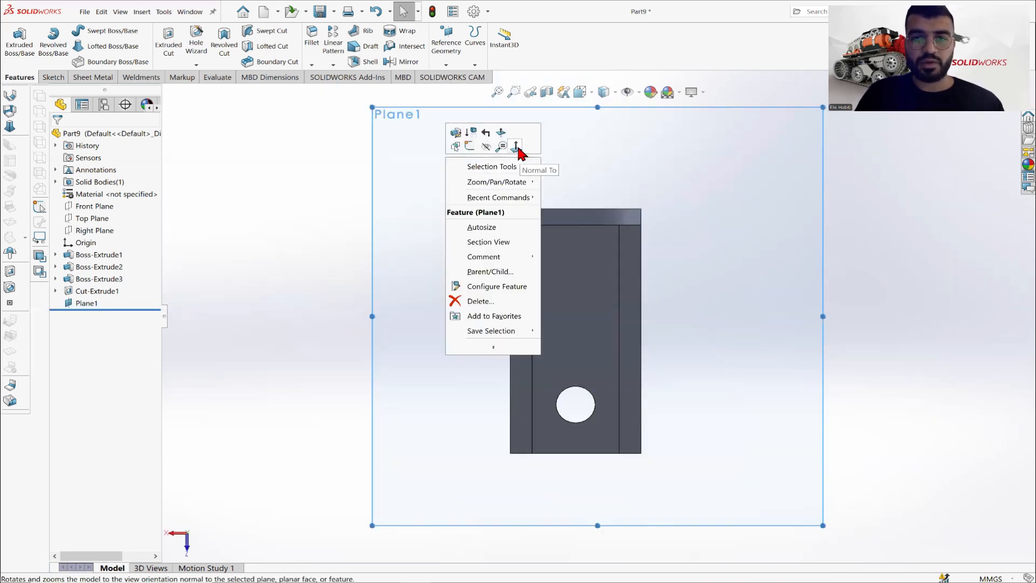
click(516, 147)
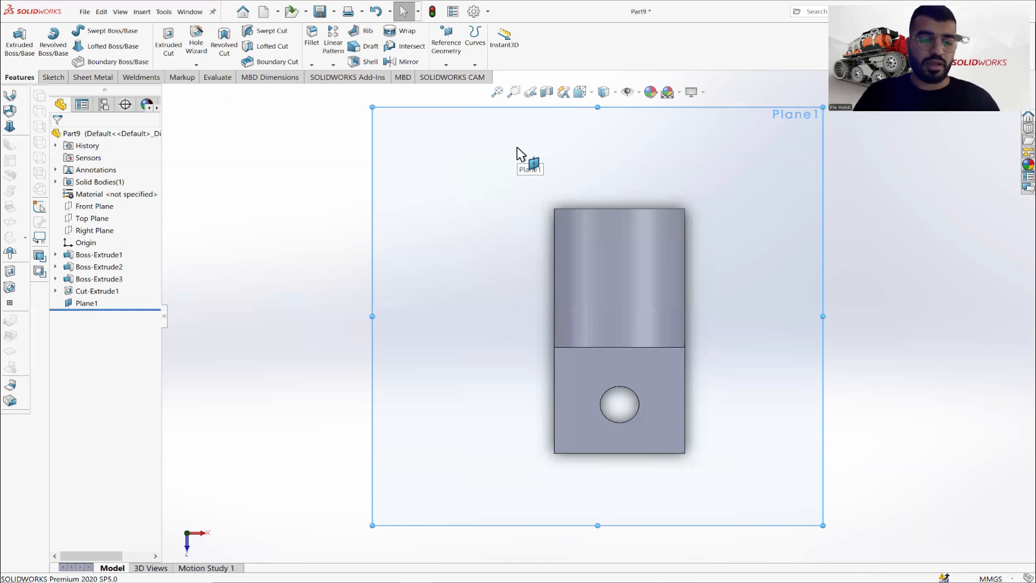
key(alt+Right)
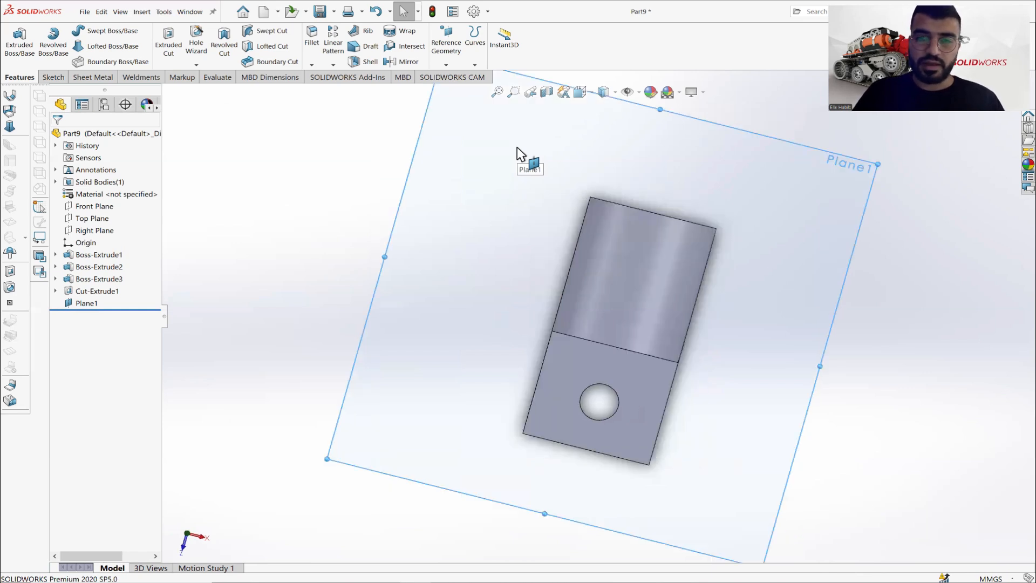
key(alt+Right)
key(alt+Right)
key(alt+Right)
key(alt+Right)
key(alt+Right)
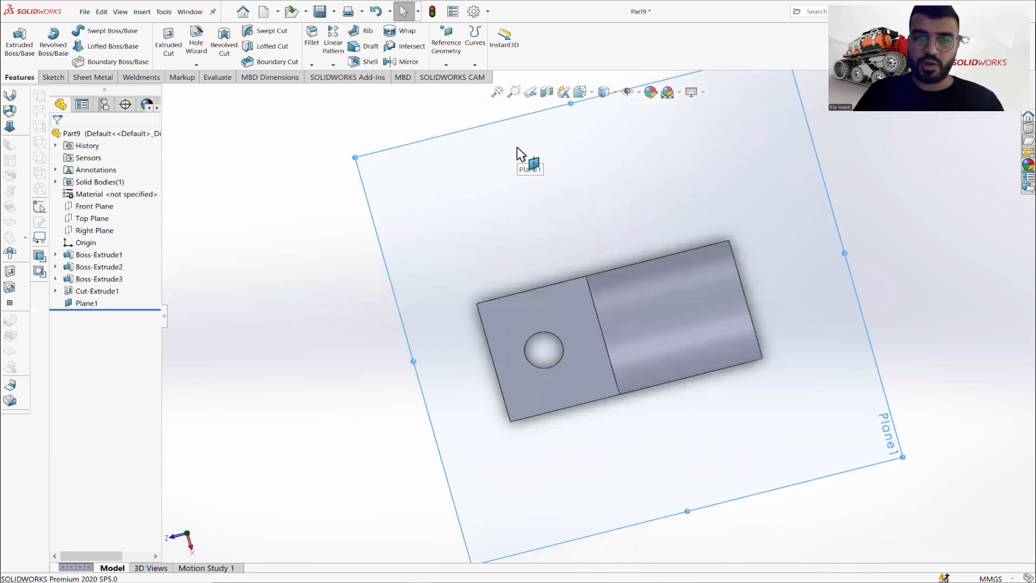
click(53, 78)
click(15, 39)
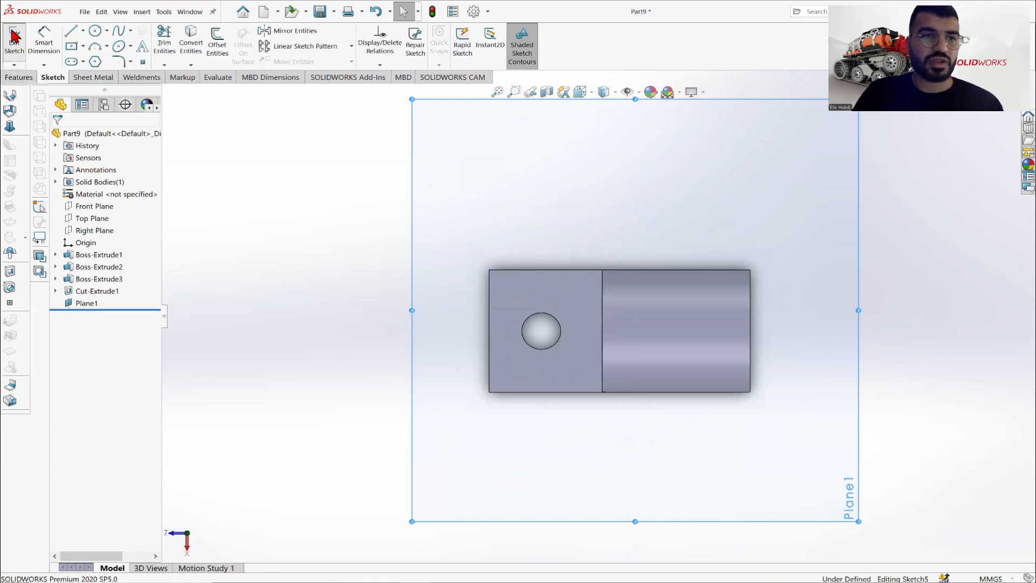
Sketch a line about 50 mm long from the midpoint of the cylinder section's upper edge, perpendicular to it and away from the part
click(84, 31)
click(90, 47)
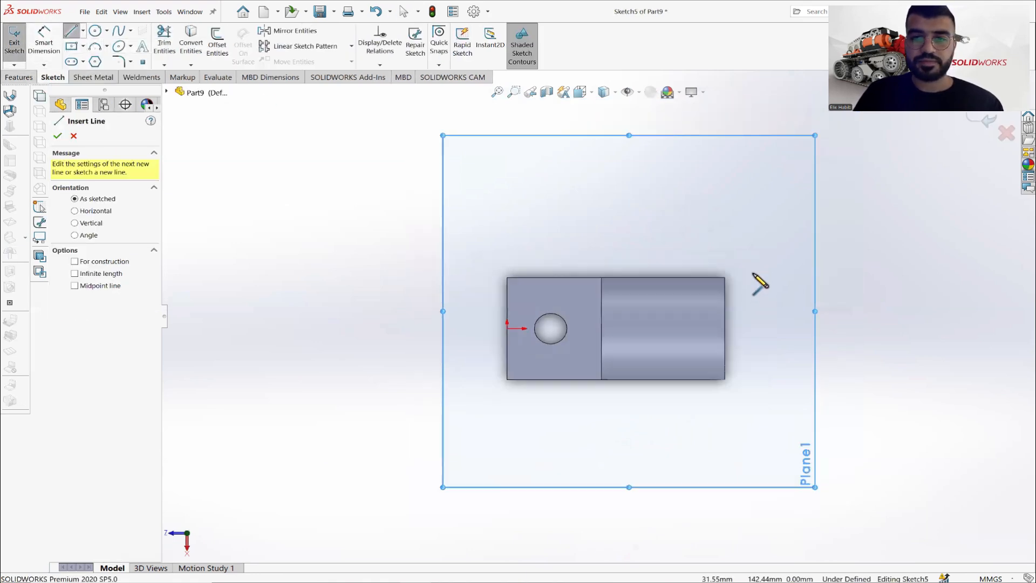
scroll(766, 279, down, 3)
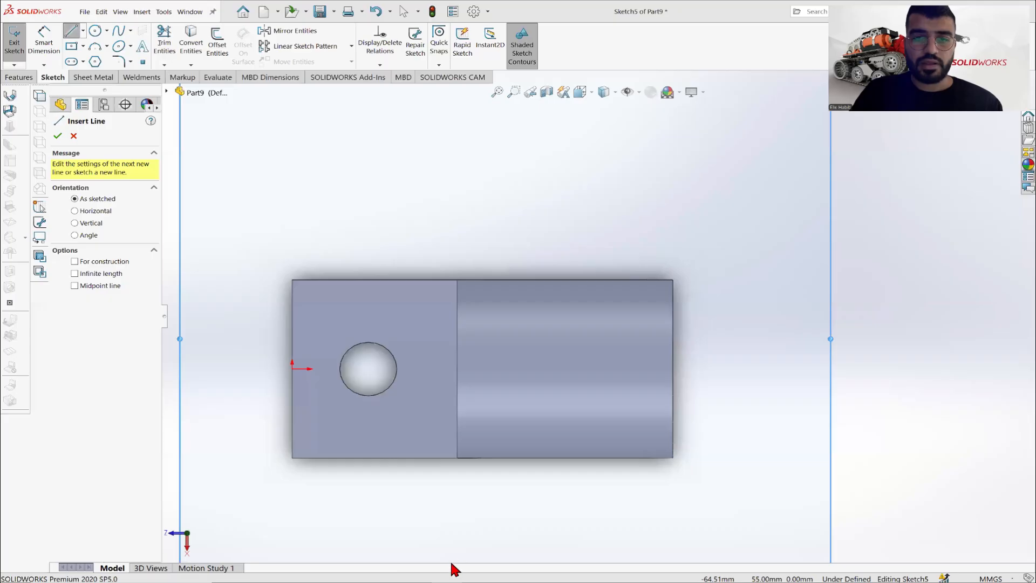
click(58, 137)
click(72, 31)
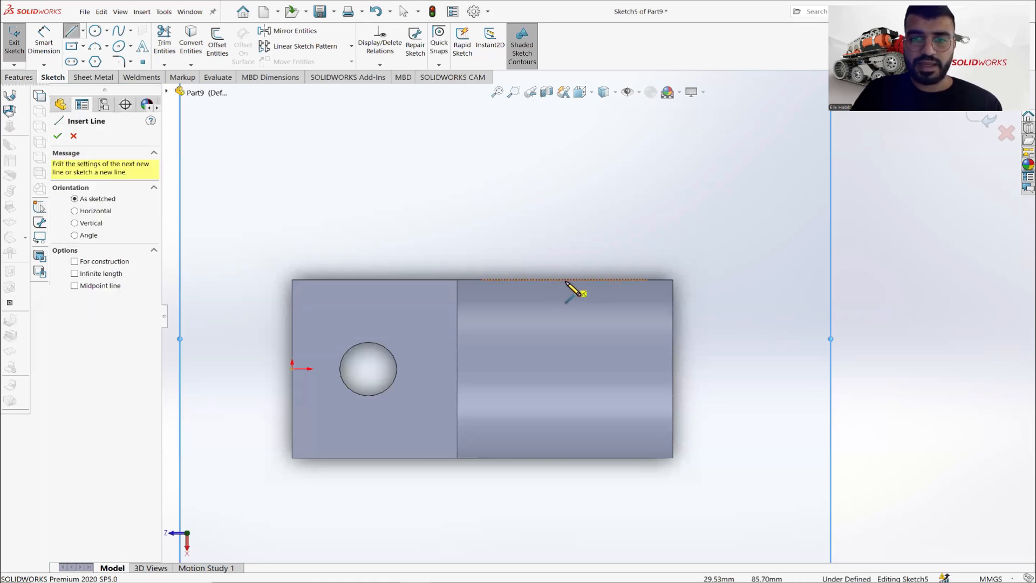
scroll(565, 279, down, 2)
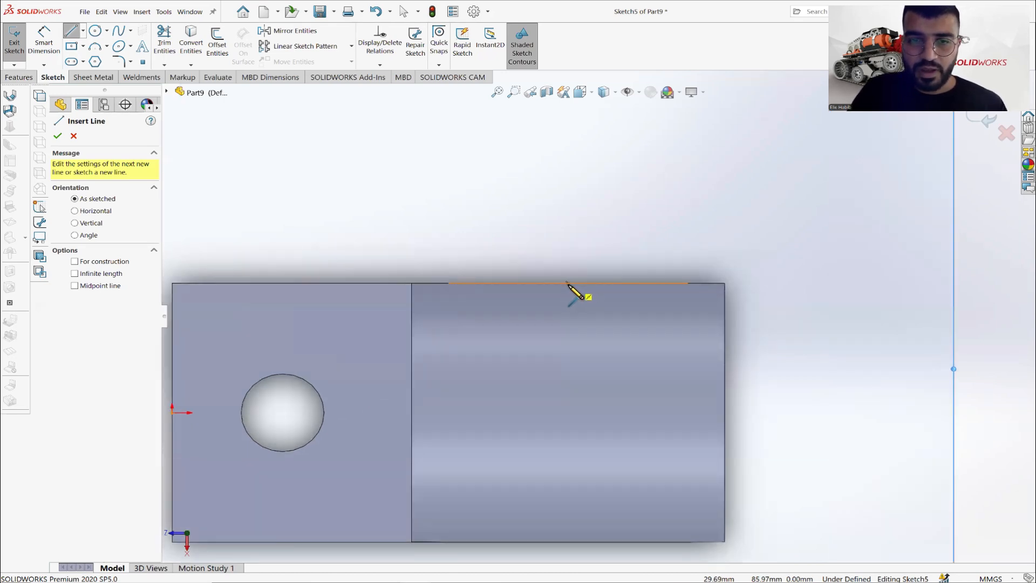
click(585, 282)
scroll(594, 238, up, 3)
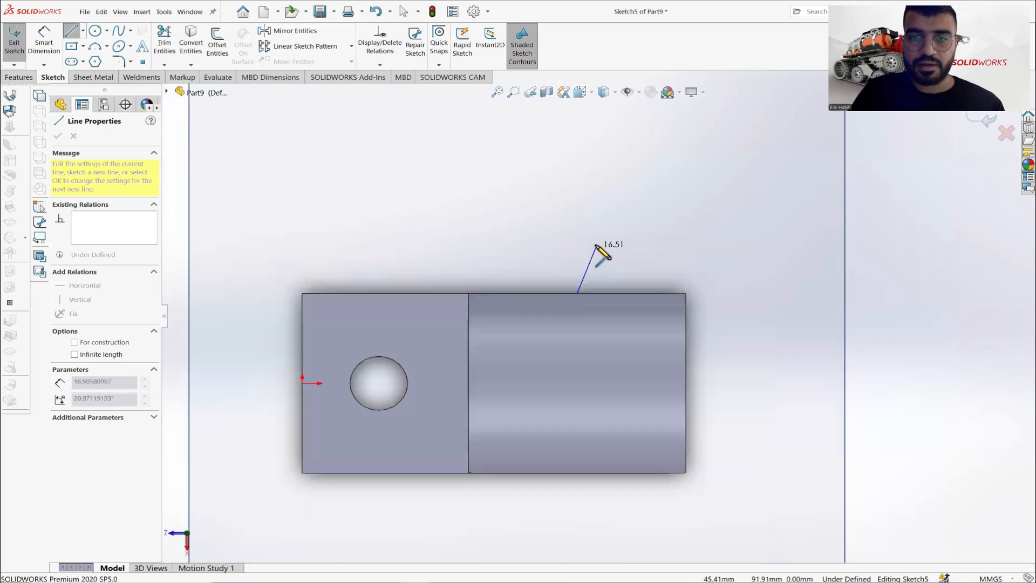
click(582, 197)
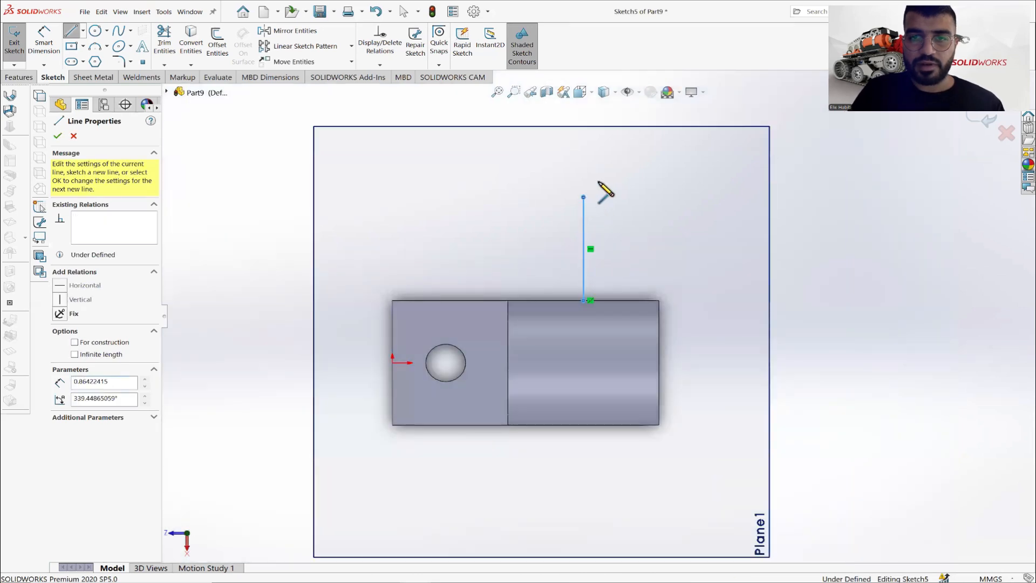
right_click(599, 149)
click(615, 205)
key(Escape)
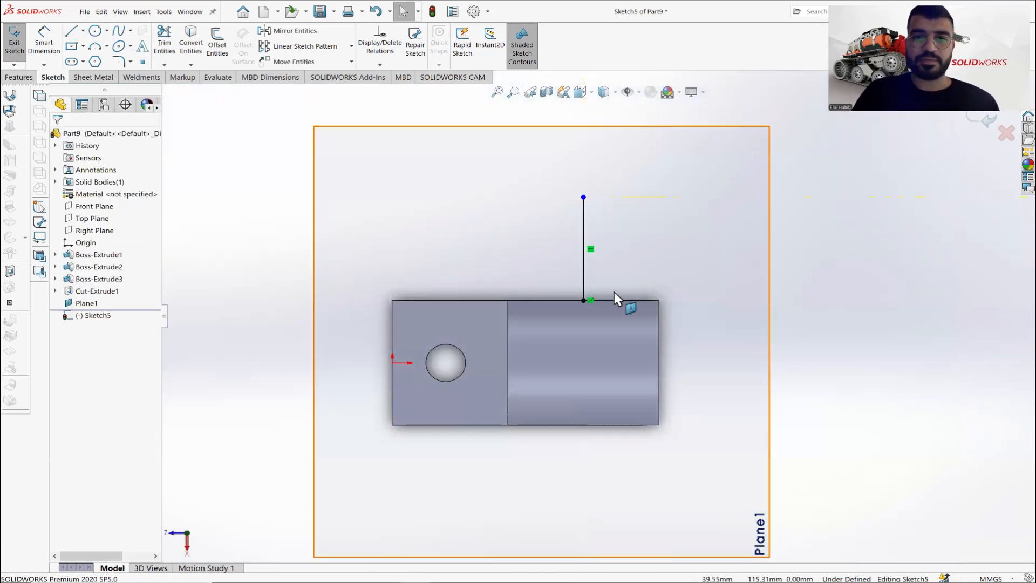
Check the arm's layout in the Part 9.jpeg drawing and convert the sketched line to construction geometry
click(418, 581)
key(alt+Tab)
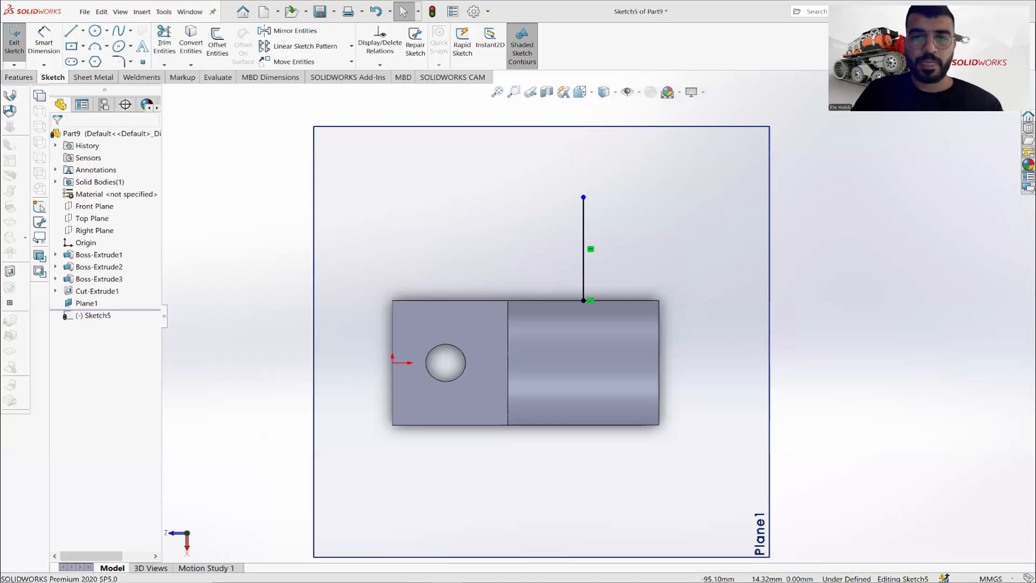
key(alt+Tab)
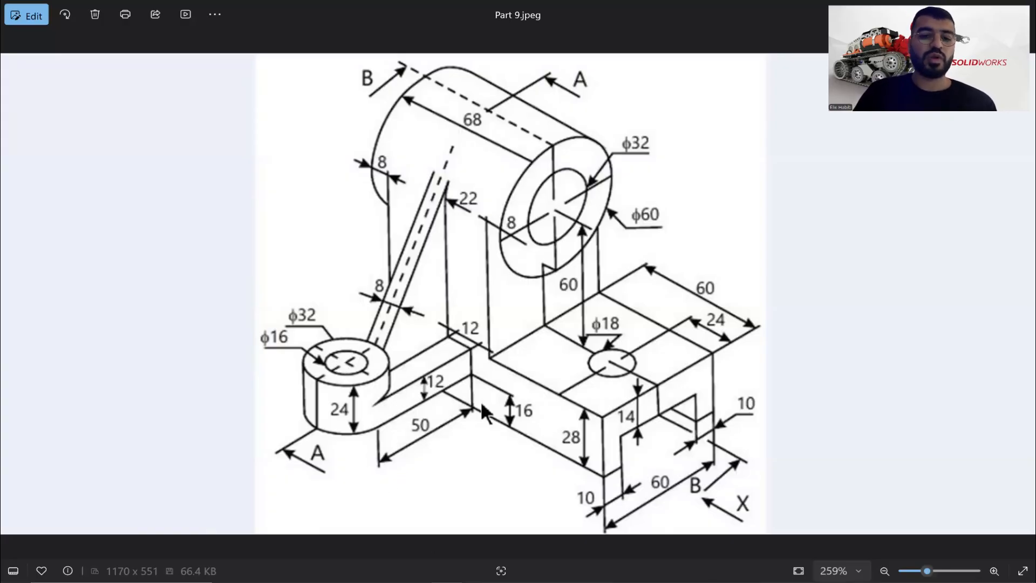
key(alt+Tab)
click(582, 222)
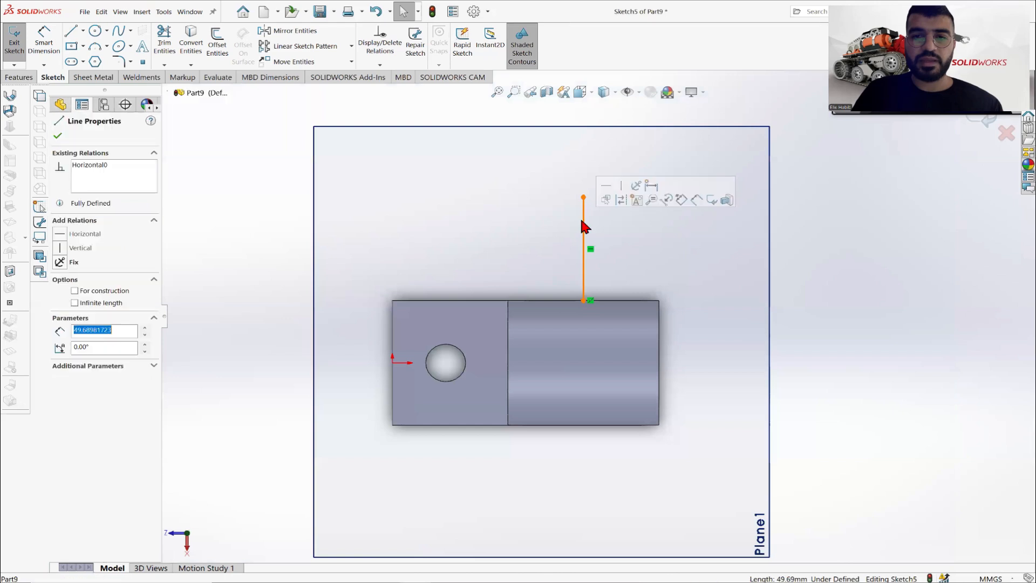
click(76, 291)
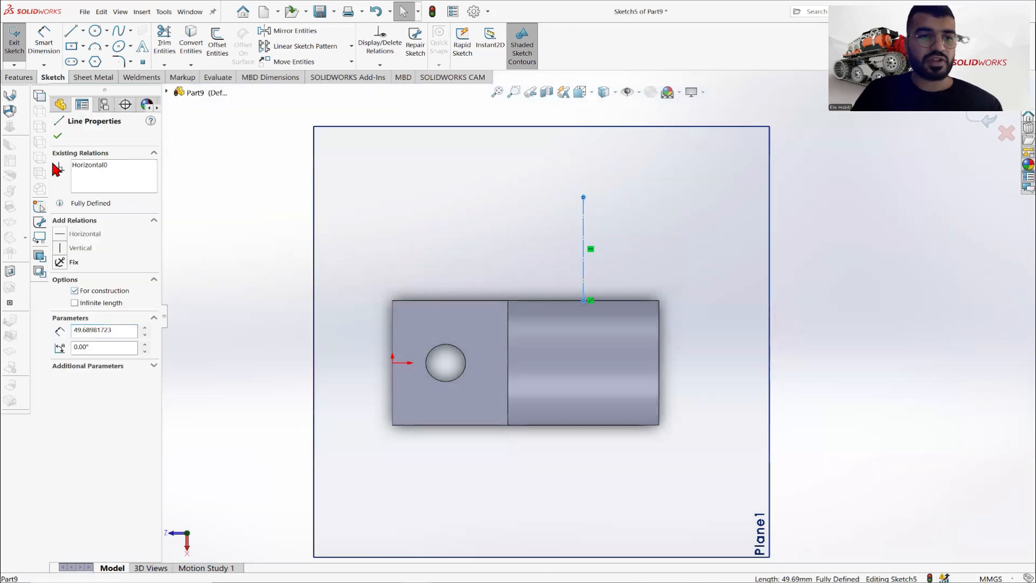
click(58, 138)
Check the boss in the reference drawing and sketch a circle about 26 mm in diameter centred on the construction line's free end
key(alt+Tab)
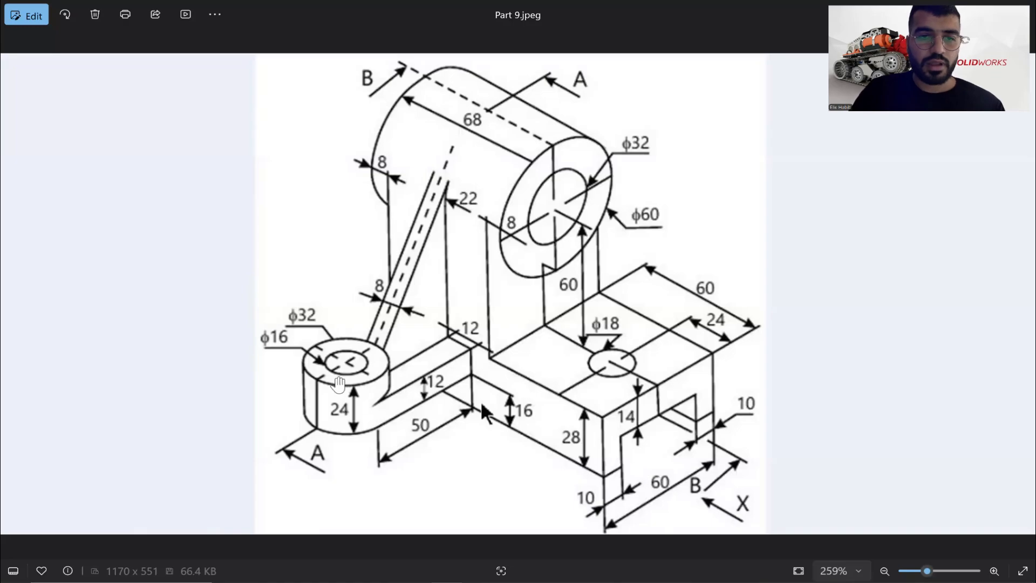
key(alt+Tab)
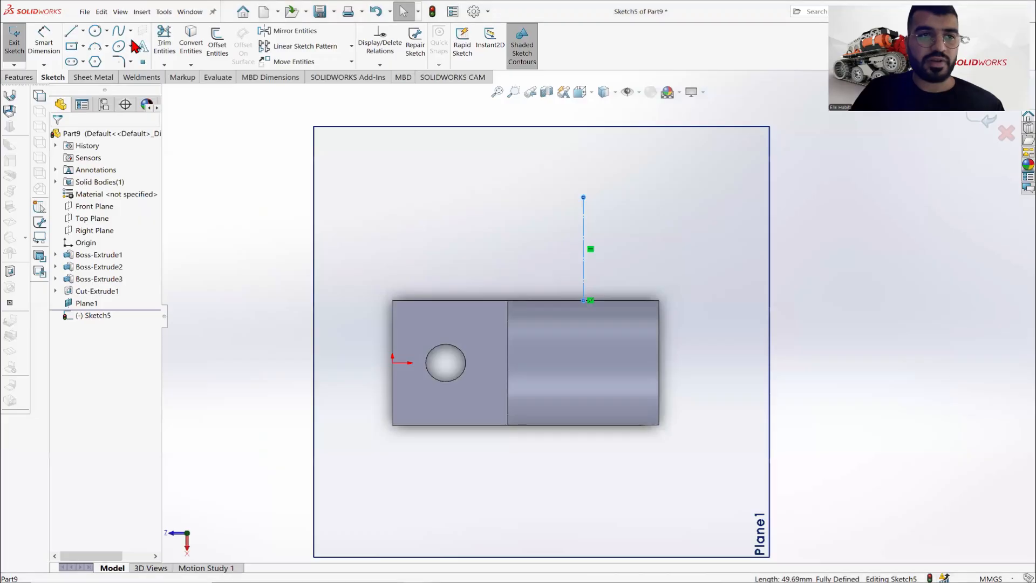
click(96, 31)
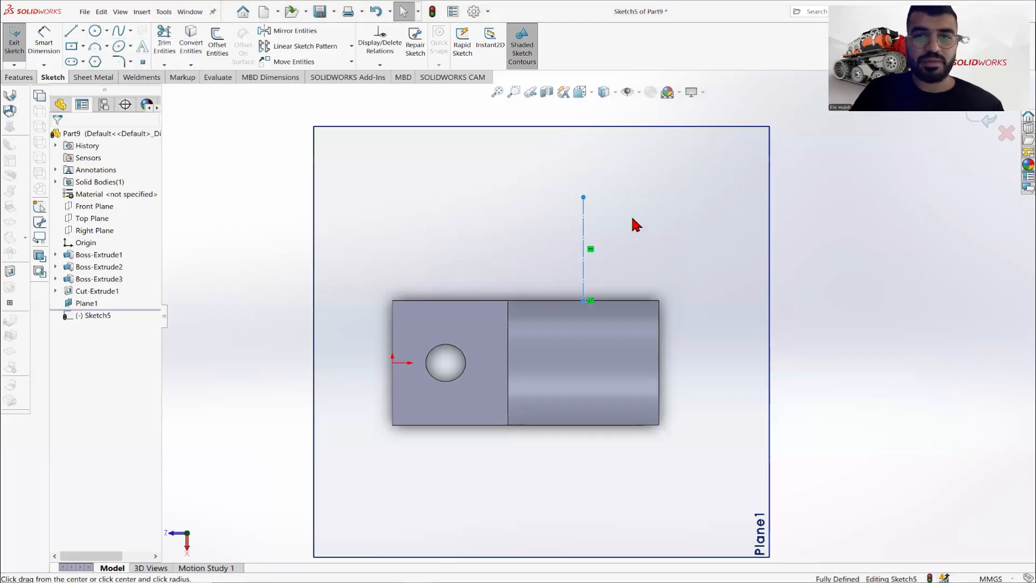
click(583, 198)
click(560, 182)
key(Escape)
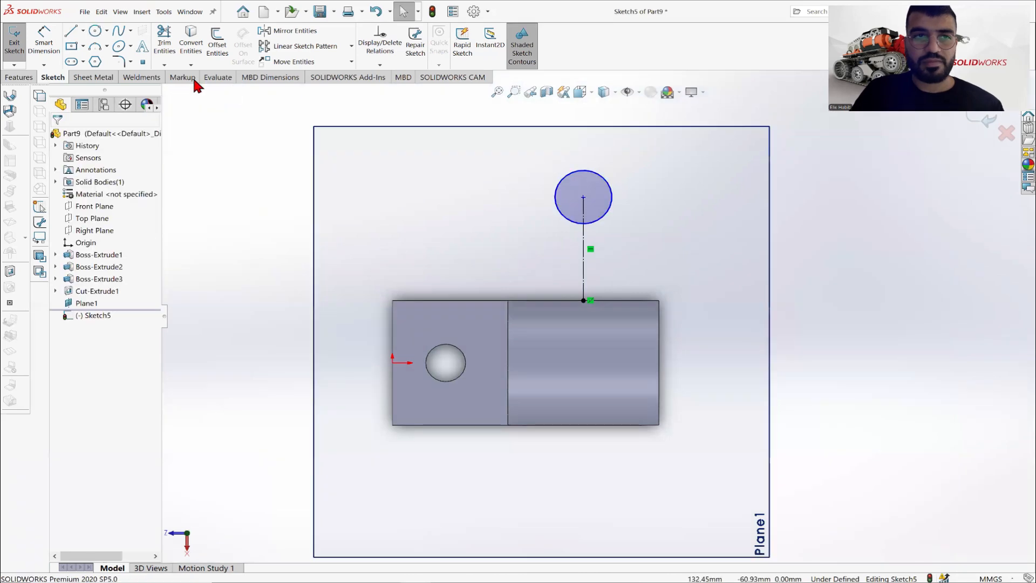
Dimension the circle at the construction line's end with a 16 mm diameter
click(43, 49)
click(556, 184)
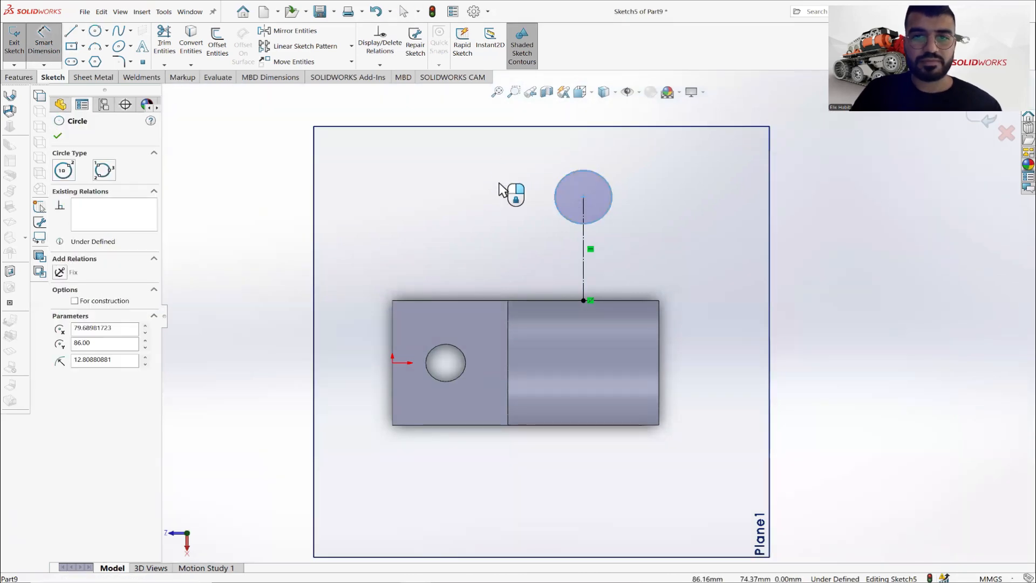
click(498, 190)
text(16)
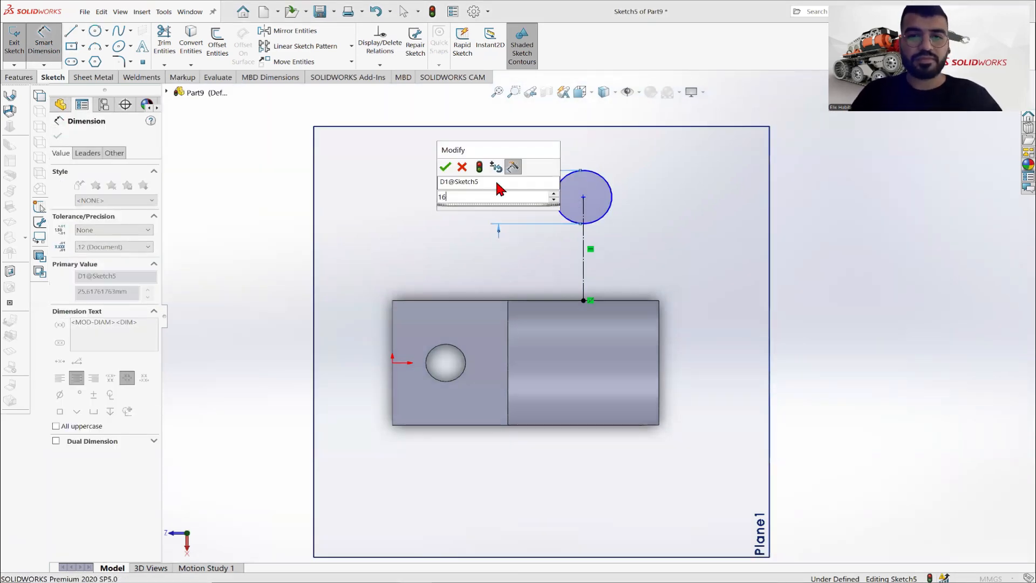
key(Return)
click(58, 136)
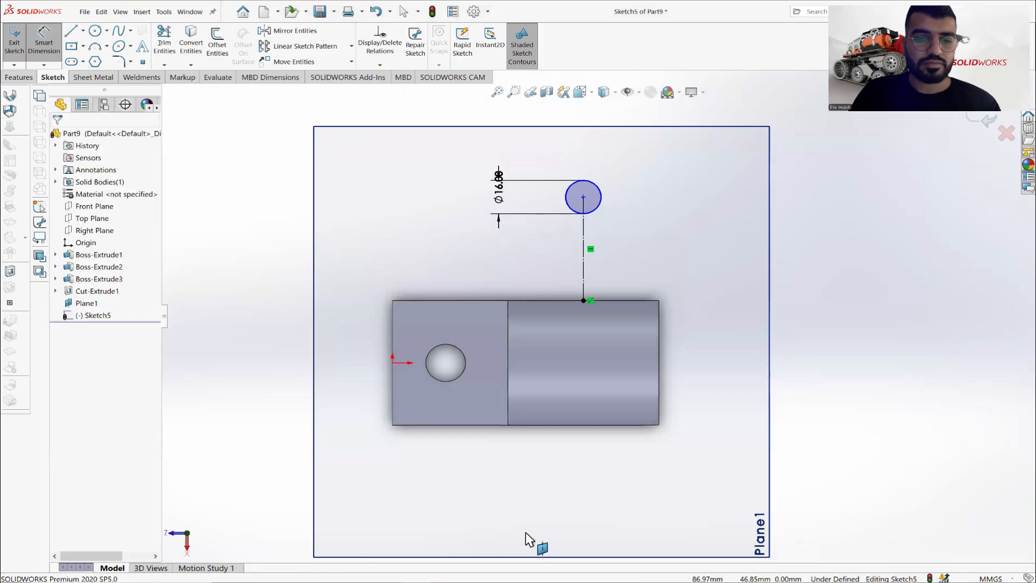
key(Escape)
Recheck the reference drawing and sketch a larger concentric circle about 41 mm in diameter around the 16 mm circle
key(alt+Tab)
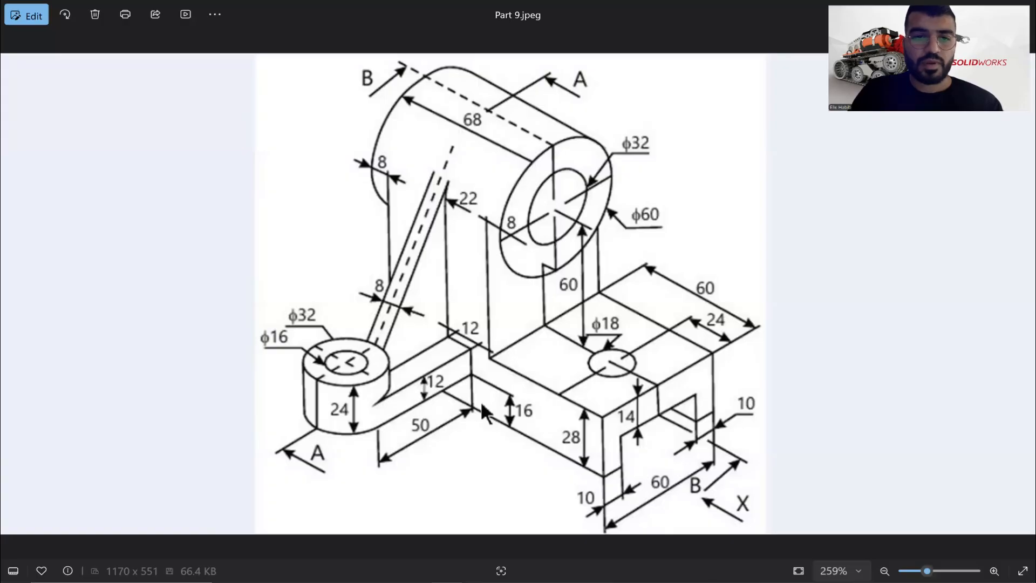
key(alt+Tab)
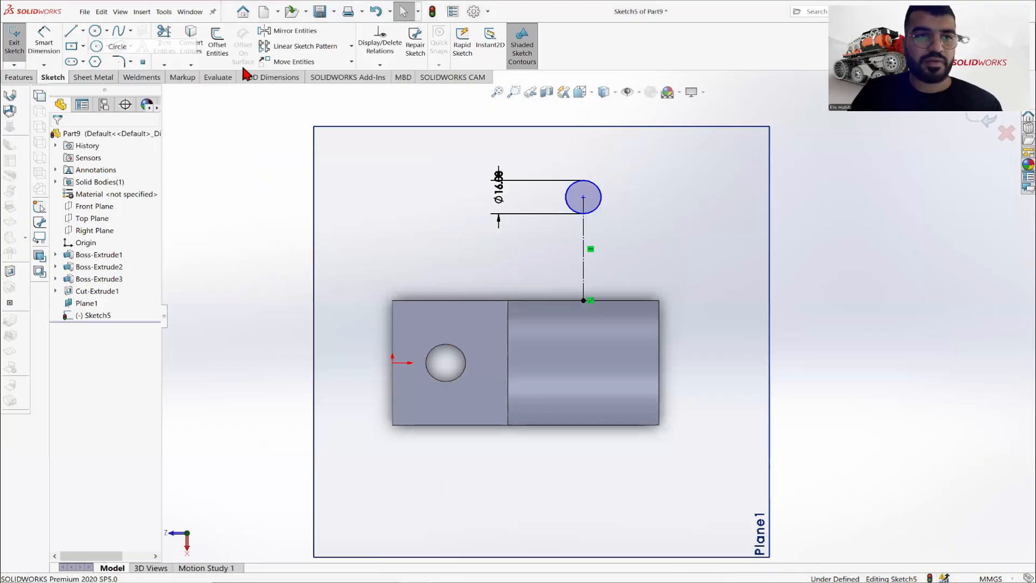
click(96, 31)
click(583, 197)
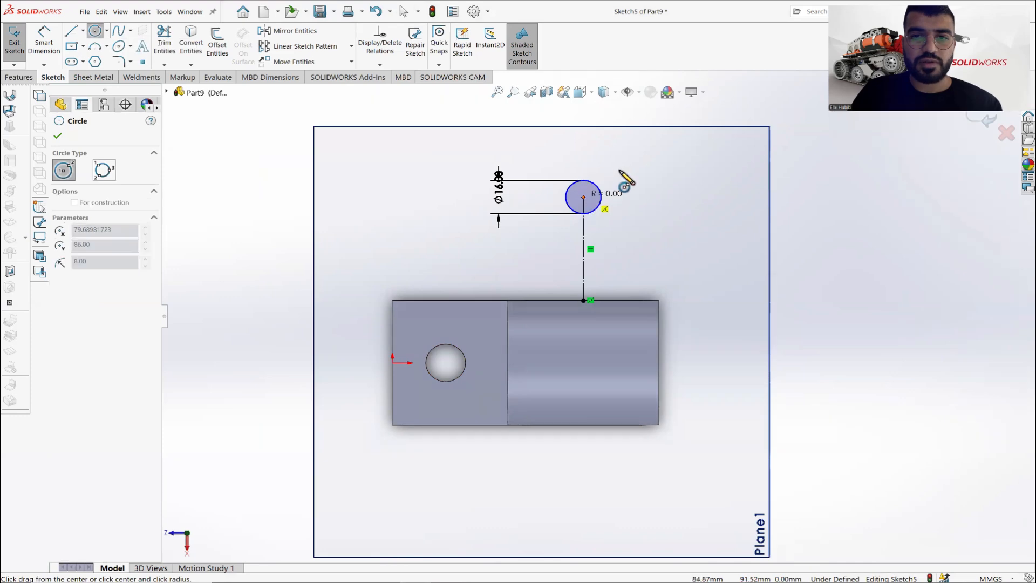
click(627, 183)
right_click(829, 199)
click(842, 199)
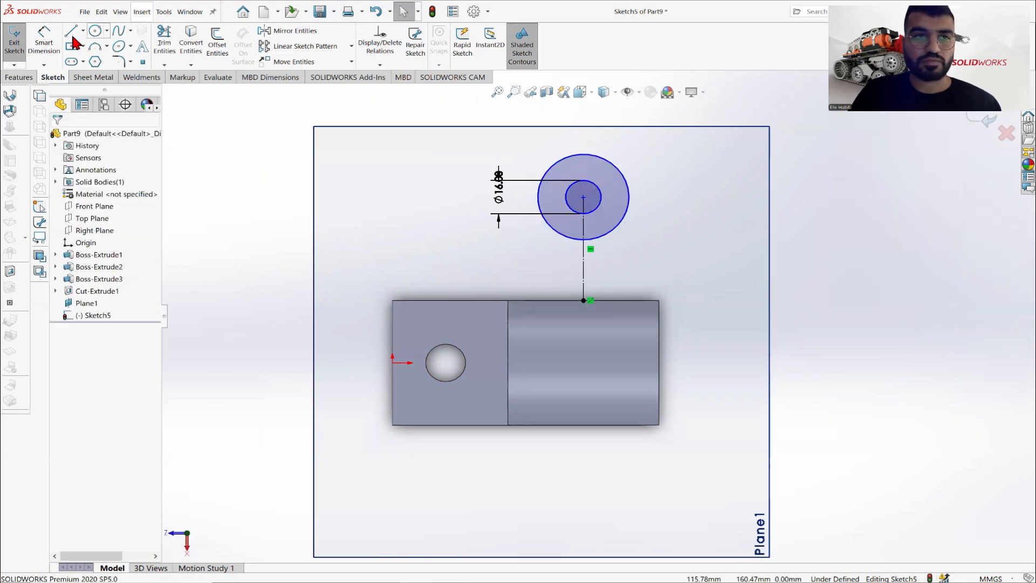
Dimension the outer concentric circle with a 32 mm diameter
click(44, 42)
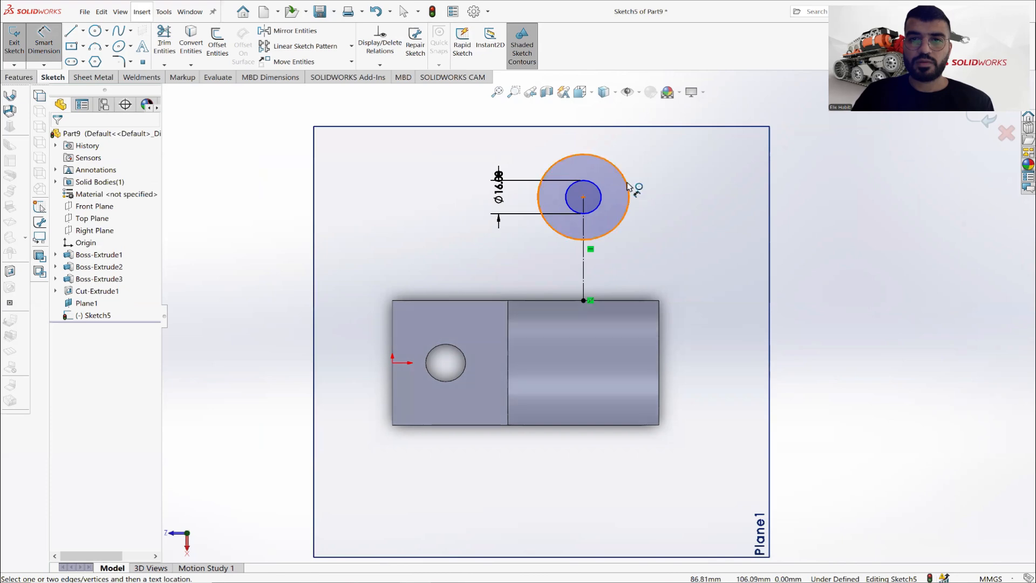
click(631, 187)
click(808, 189)
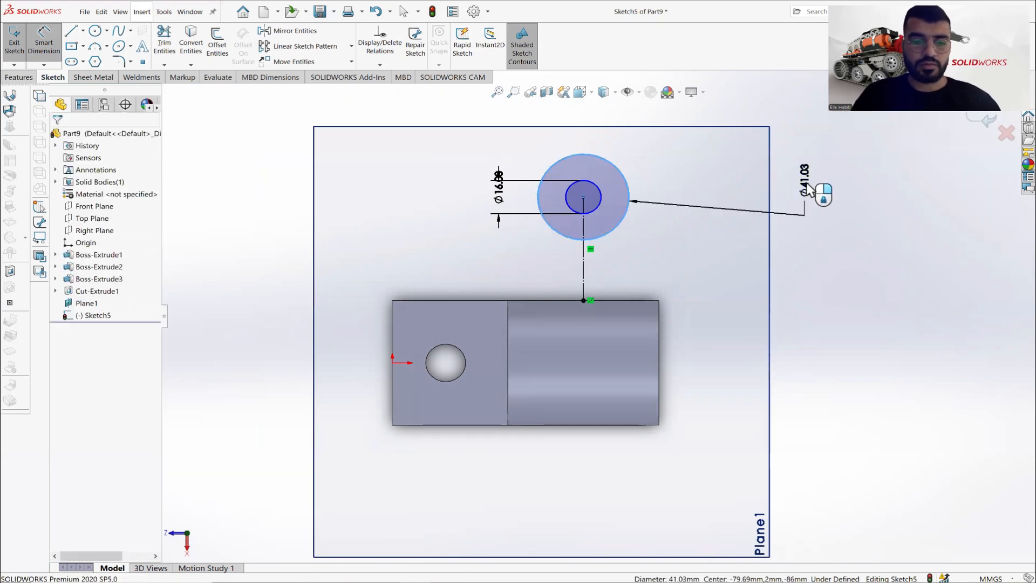
key(Return)
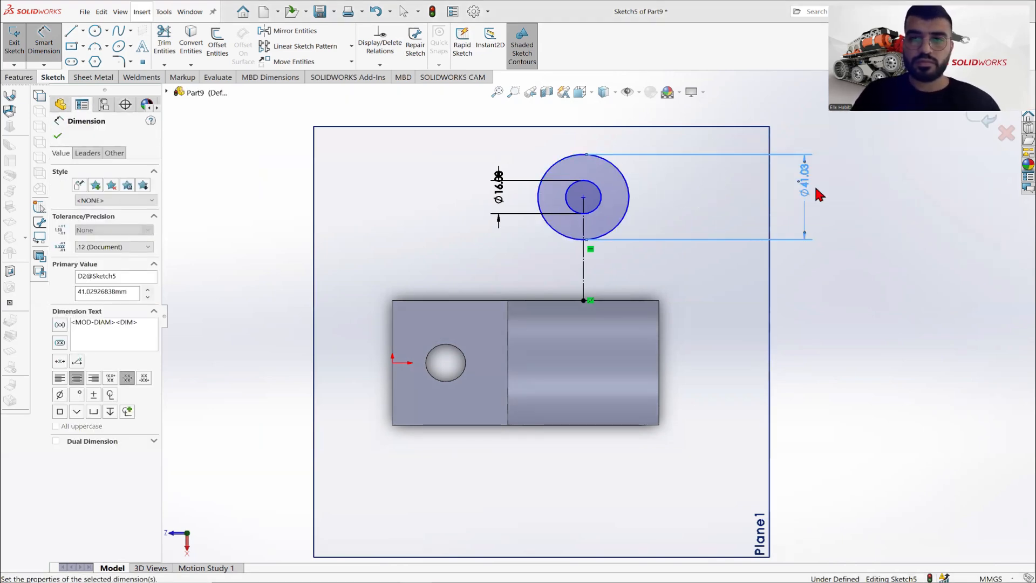
click(59, 135)
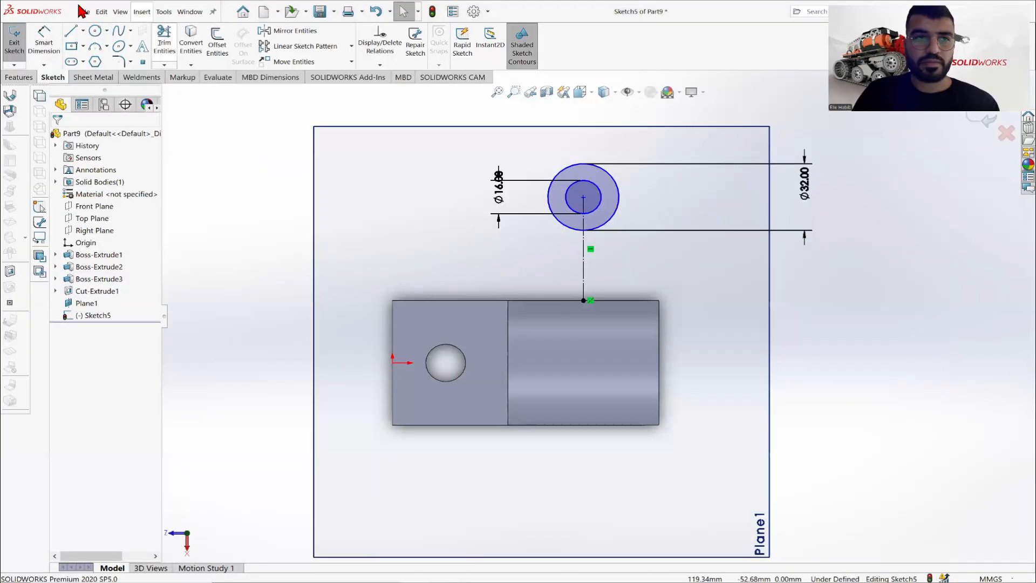
Dimension the construction line between the part's edge and the circles' centre to a length of 50 mm
click(44, 44)
click(583, 271)
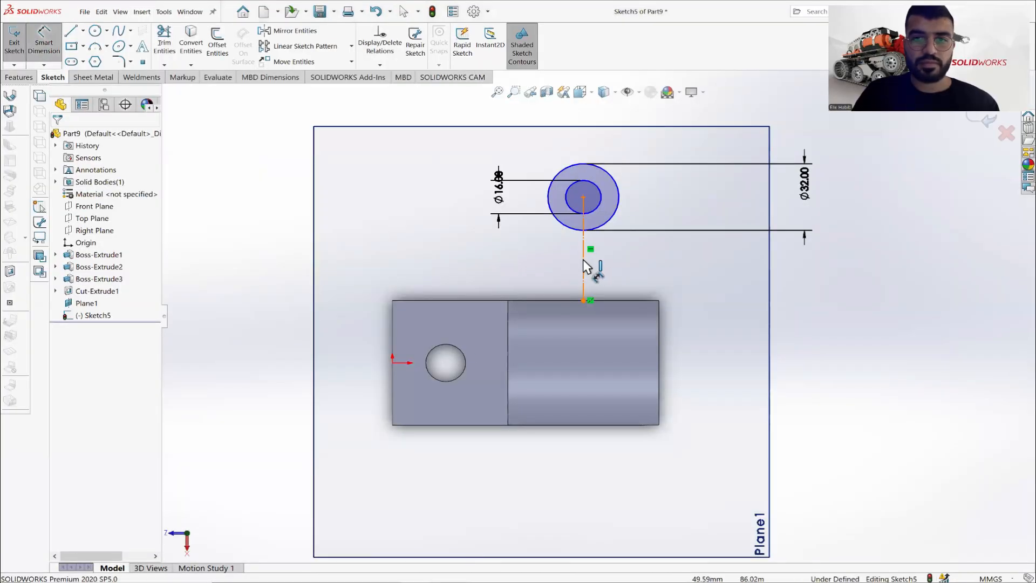
click(669, 265)
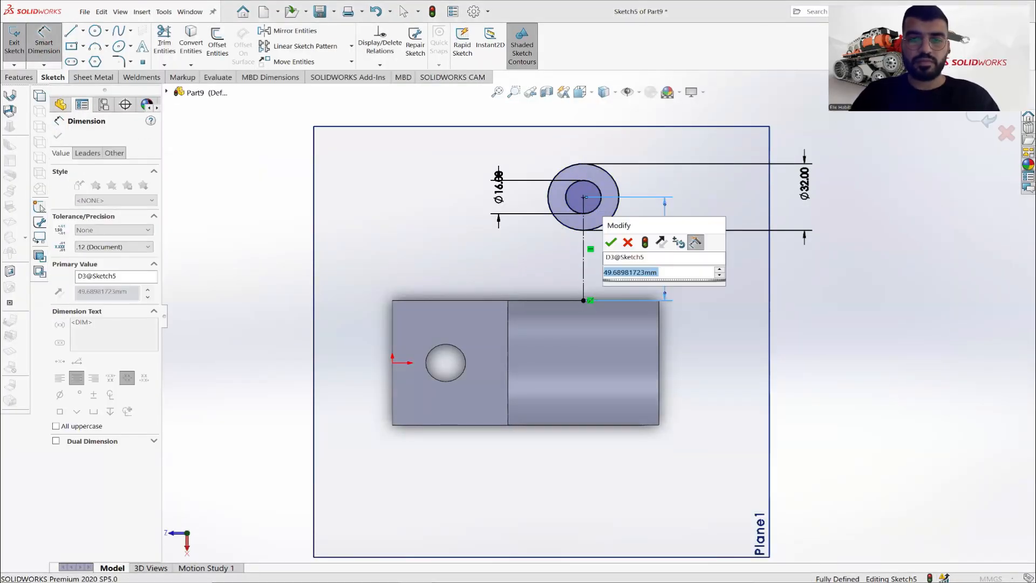
text(50)
key(Return)
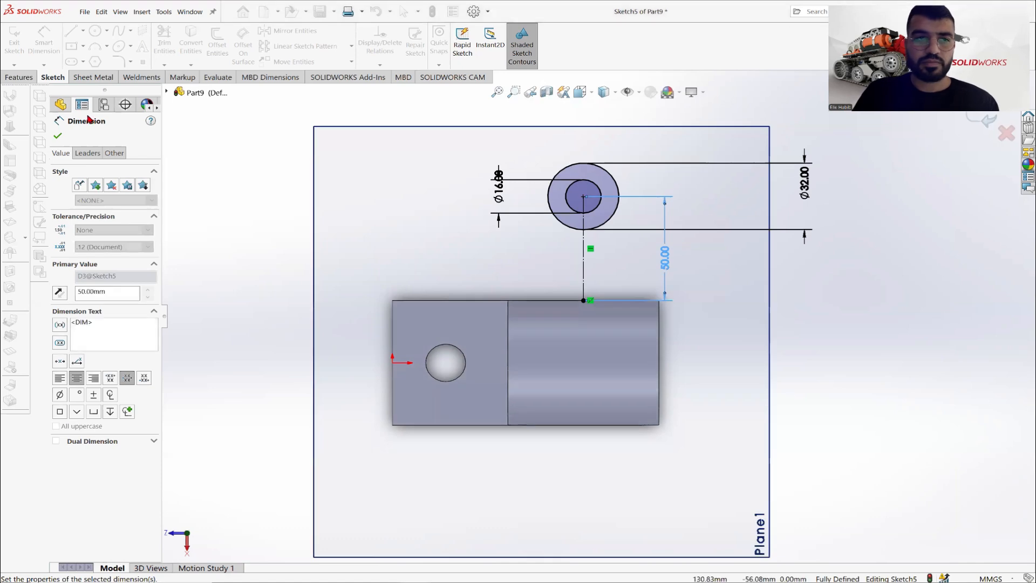
click(58, 139)
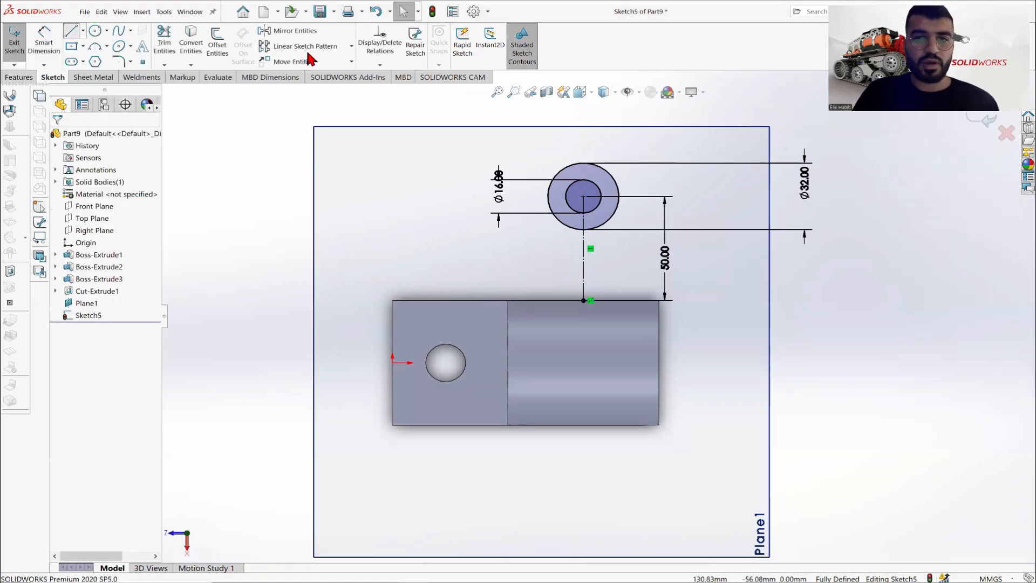
Sketch a tangent line about 50 mm long from the outer circle's left side straight down to the part's upper edge
key(l)
scroll(564, 211, down, 2)
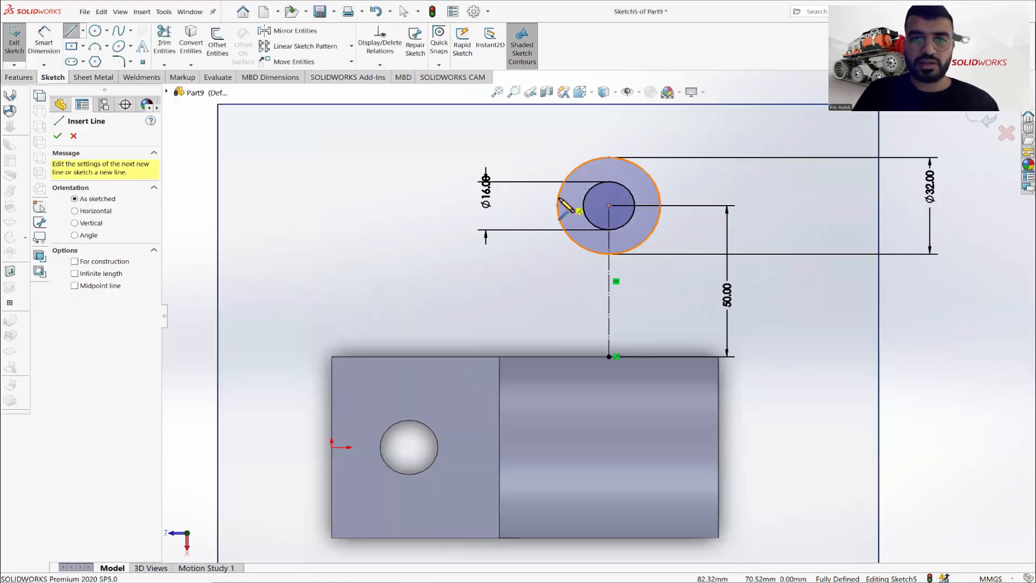
click(558, 205)
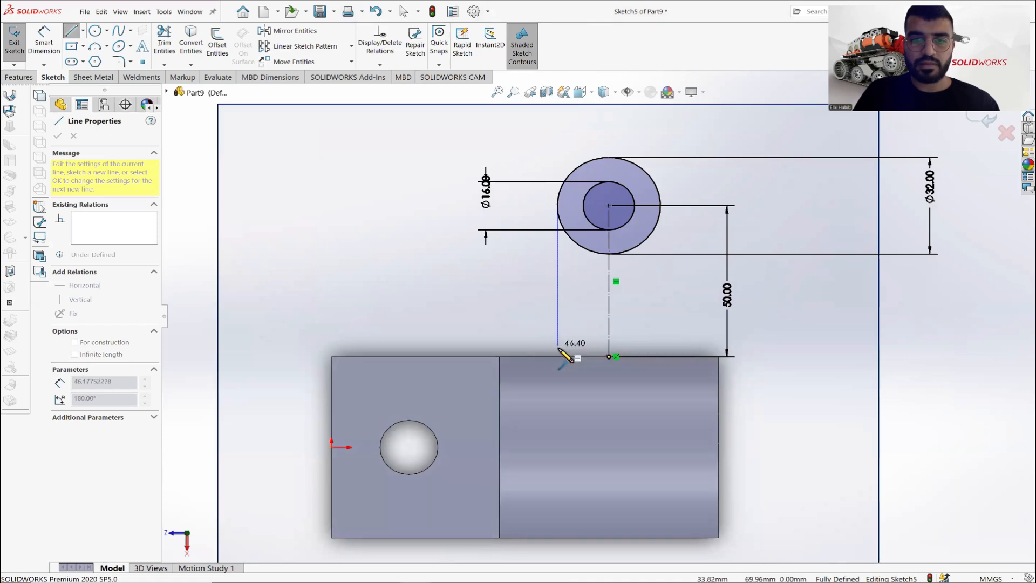
click(558, 357)
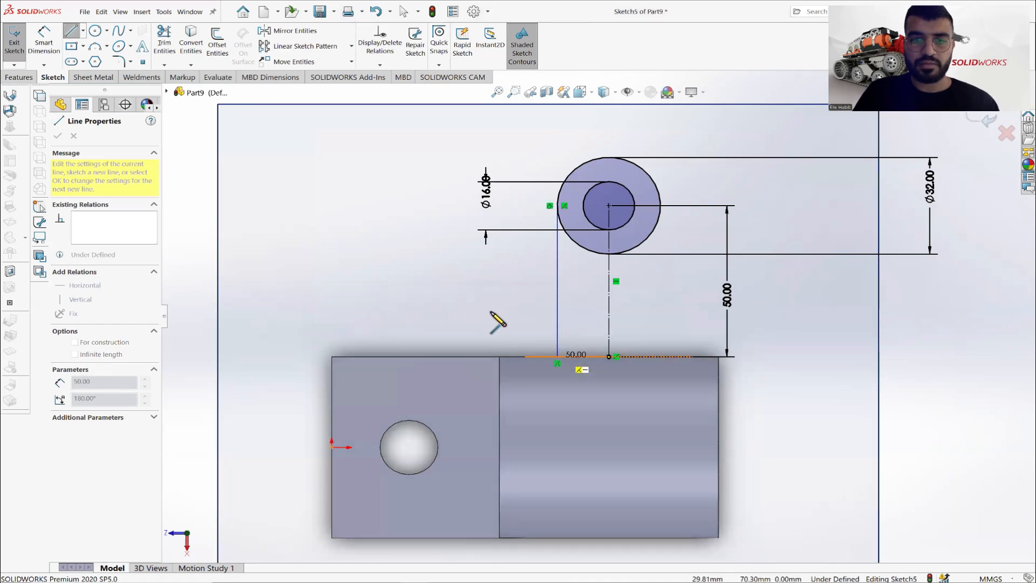
right_click(489, 311)
click(505, 318)
Sketch a tangent line about 51 mm long from the outer circle's right side straight down past the part's upper edge
click(75, 33)
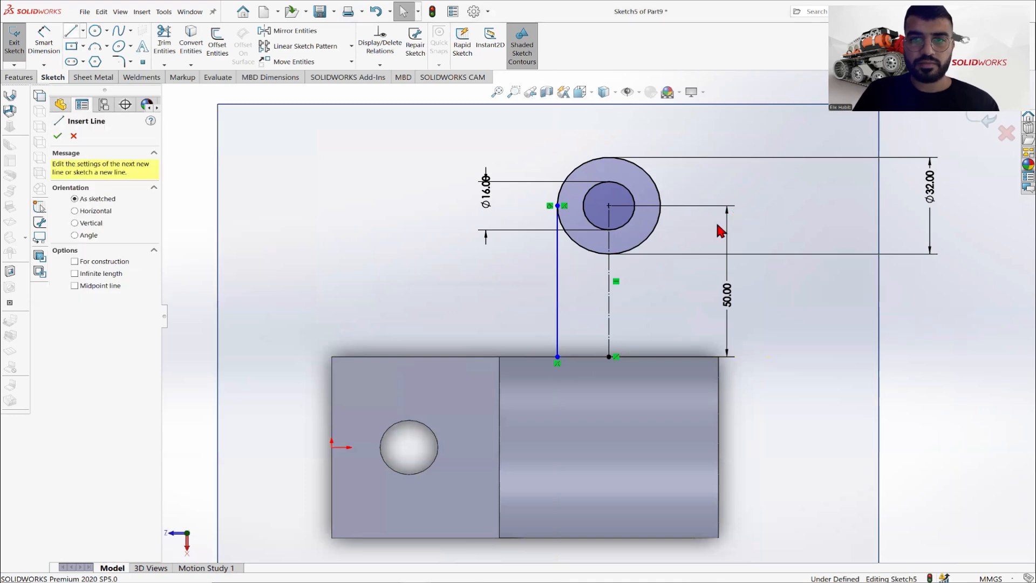
click(671, 205)
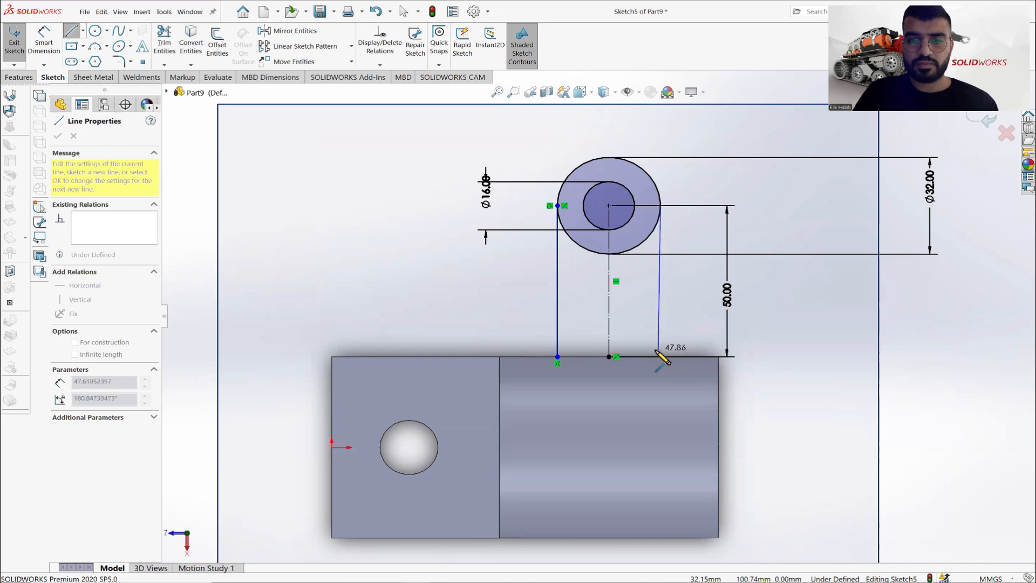
click(660, 357)
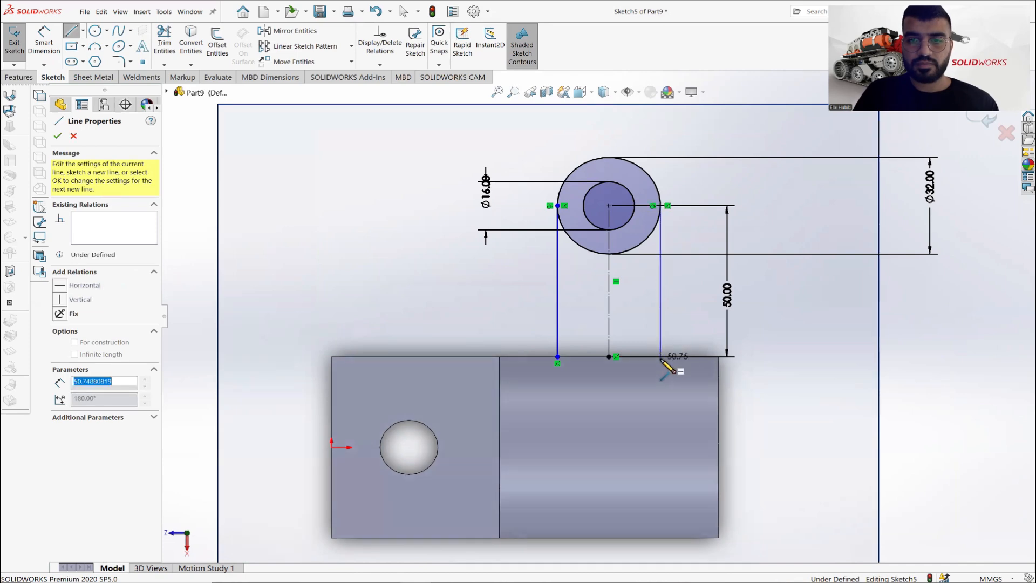
key(Escape)
key(Escape)
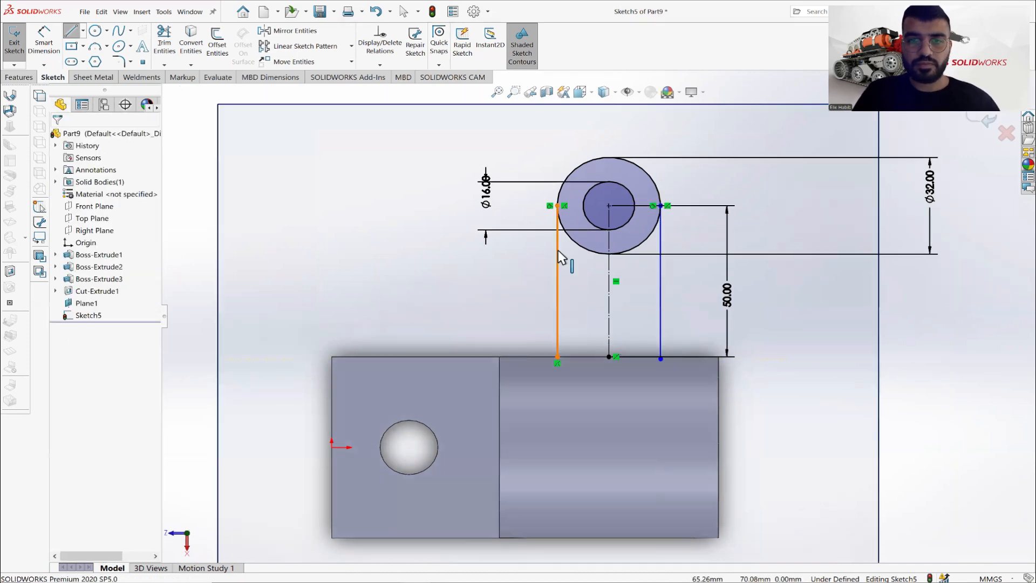
Check the tangent relations between each of the two side lines and the outer circle
click(558, 251)
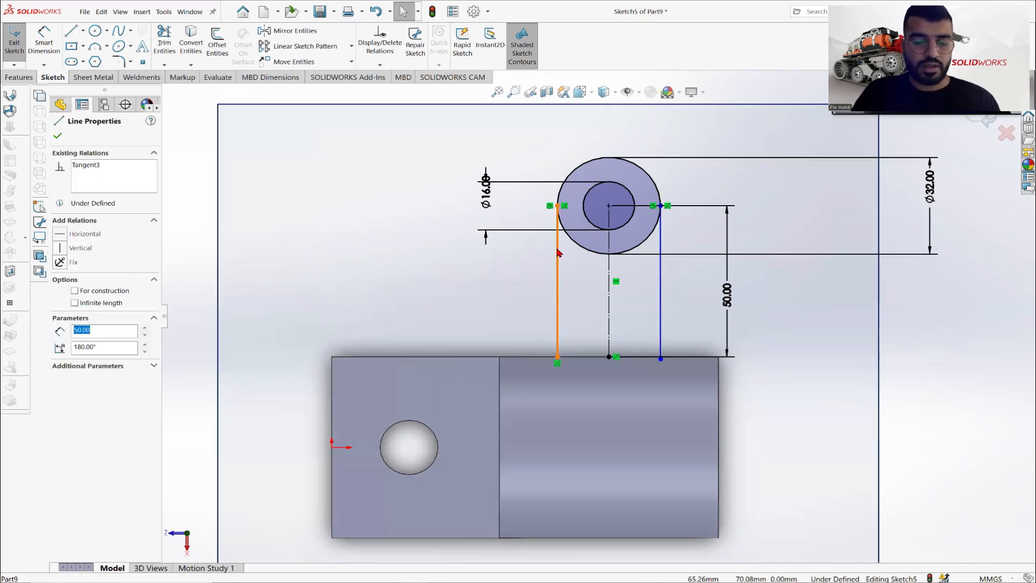
ctrl+click(565, 173)
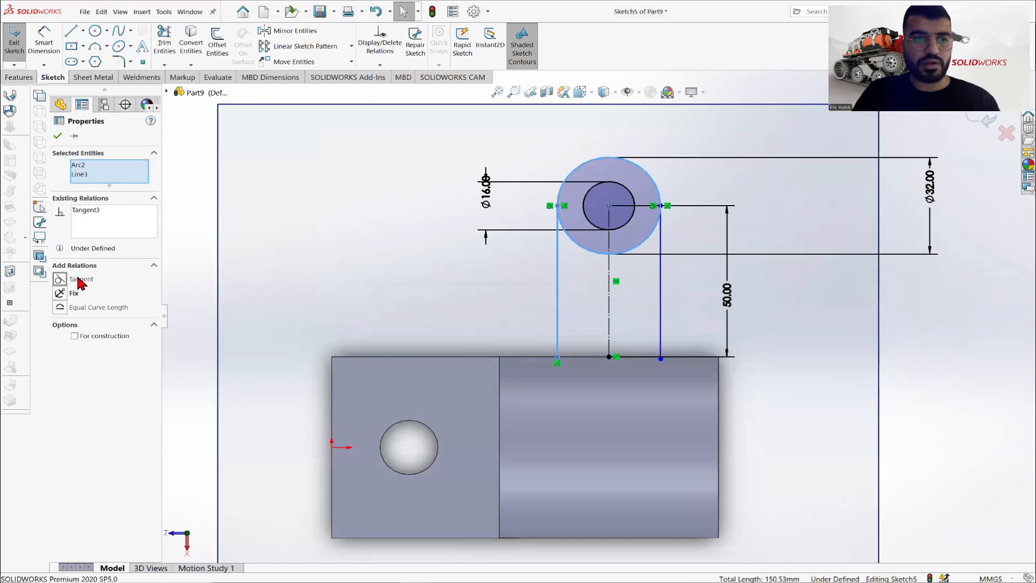
click(703, 260)
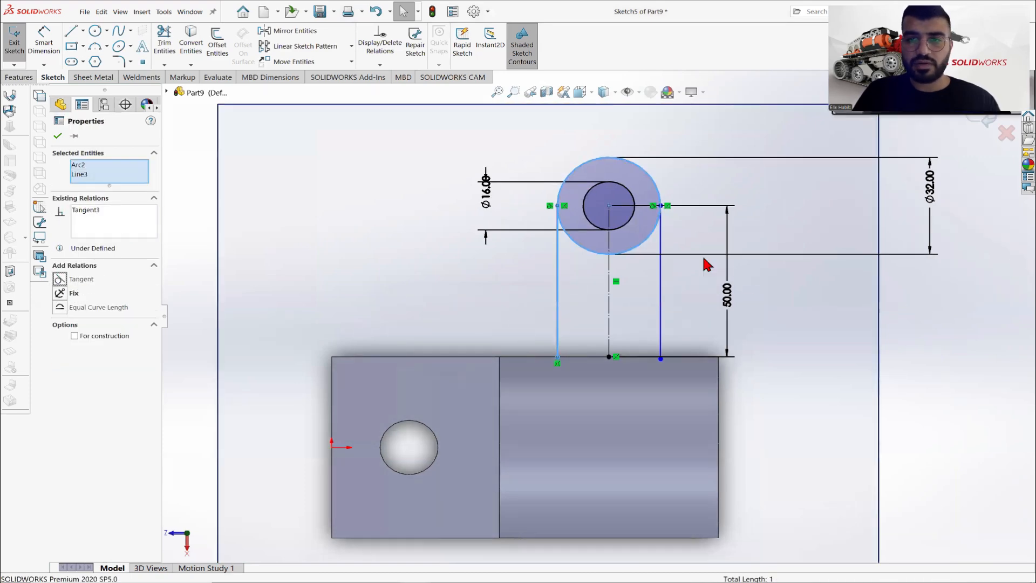
click(661, 237)
ctrl+click(656, 188)
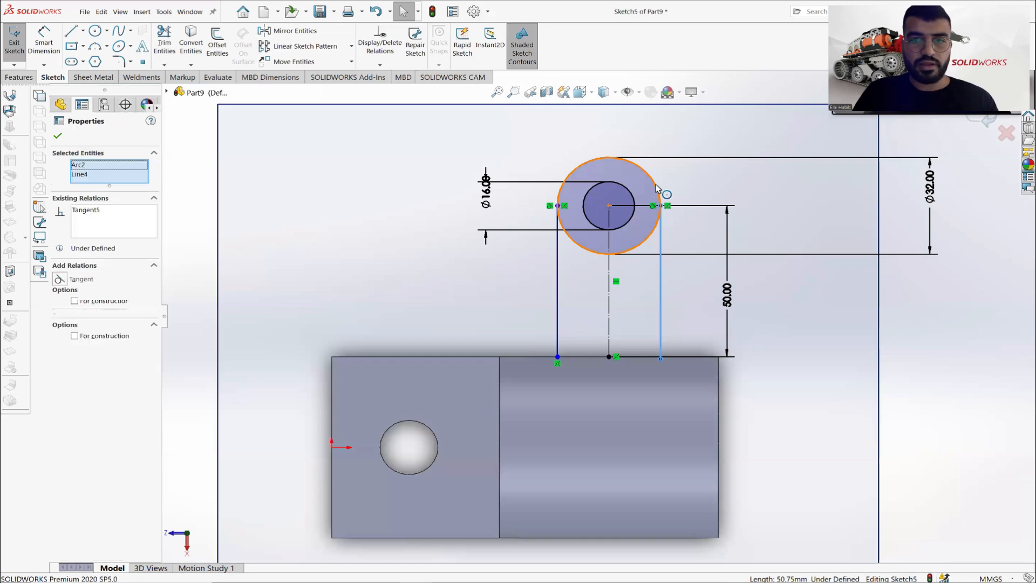
click(59, 137)
Convert the part's upper edge beneath the two side lines into a sketch line
scroll(628, 300, down, 2)
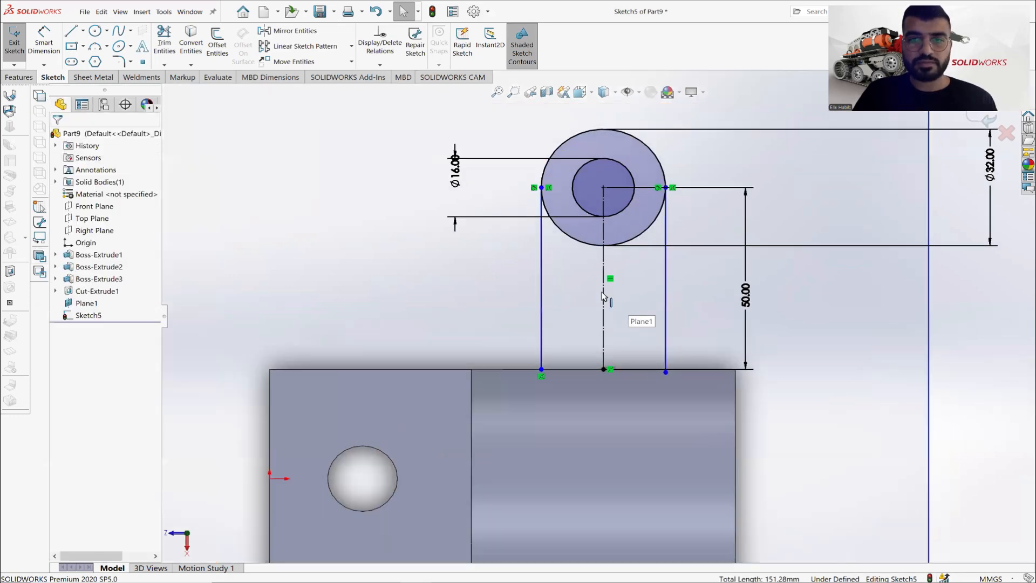
scroll(543, 367, down, 4)
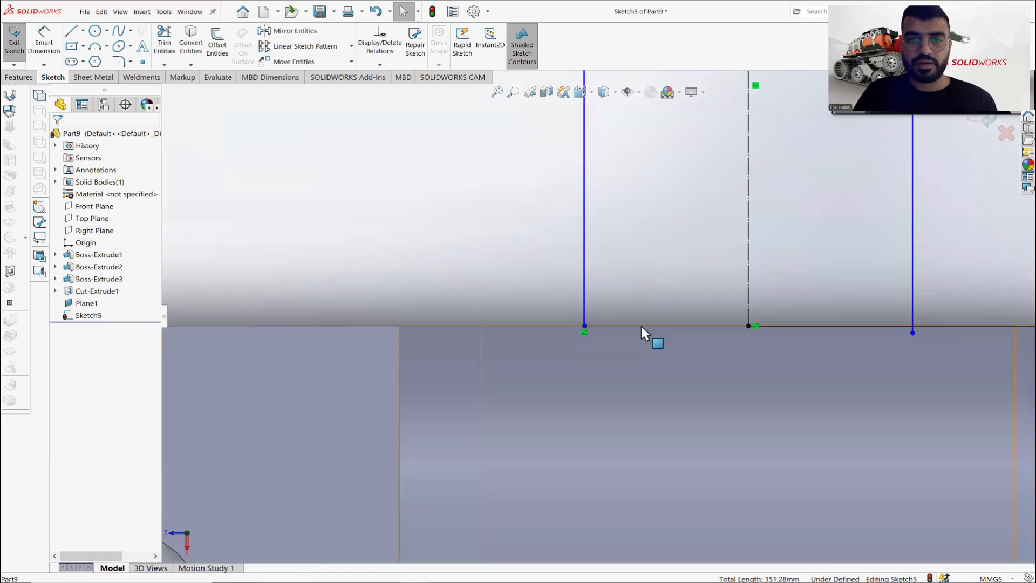
click(641, 326)
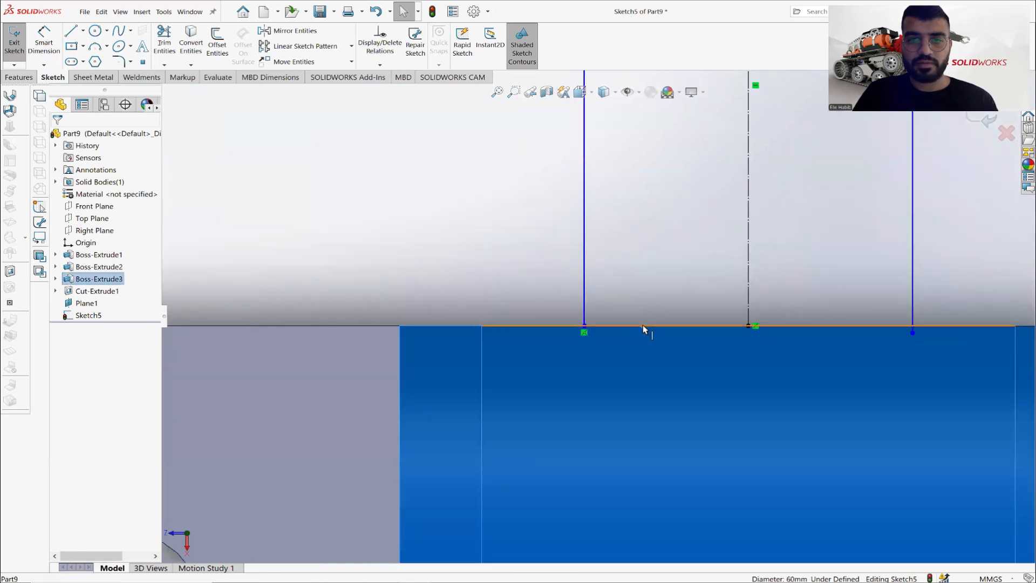
click(643, 326)
click(187, 47)
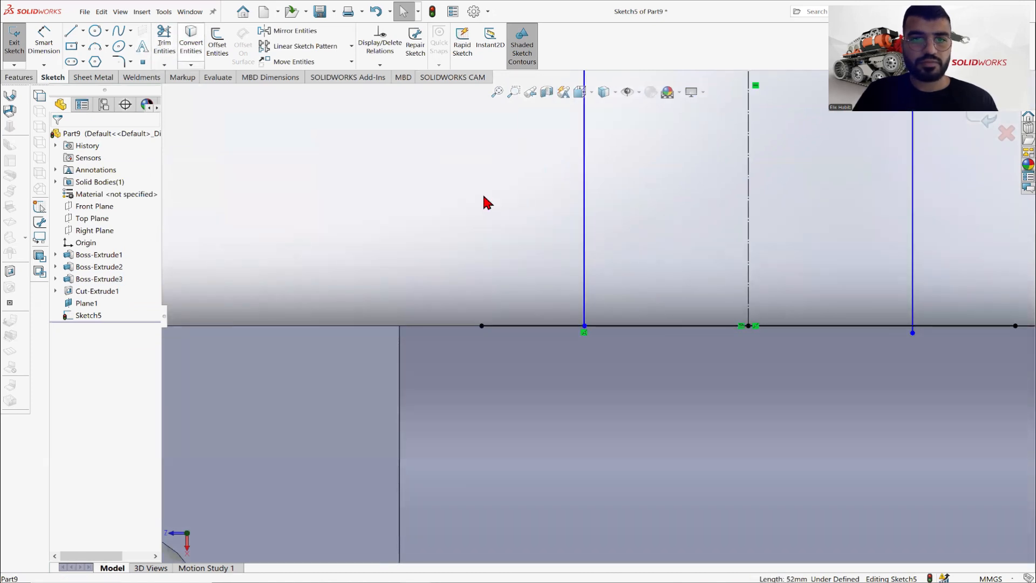
Trim off the portion of the converted edge line that extends beyond the left side line
scroll(659, 337, down, 5)
scroll(272, 106, down, 1)
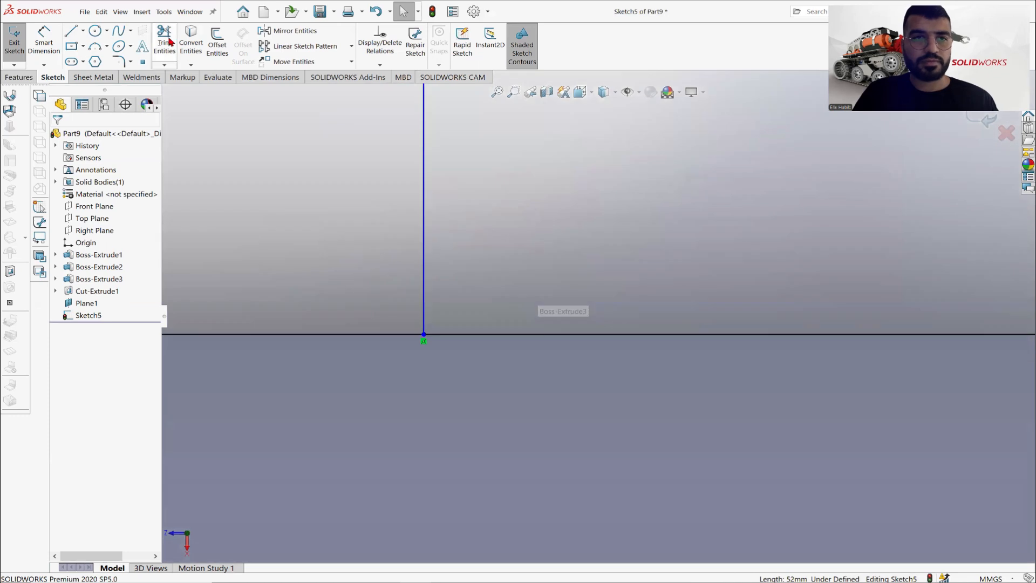
click(166, 43)
scroll(447, 335, down, 3)
ctrl+middle_drag(498, 329, 551, 295)
mouse_move(536, 250)
ctrl+middle_down()
mouse_move(491, 319)
mouse_move(503, 367)
mouse_move(529, 393)
ctrl+middle_up()
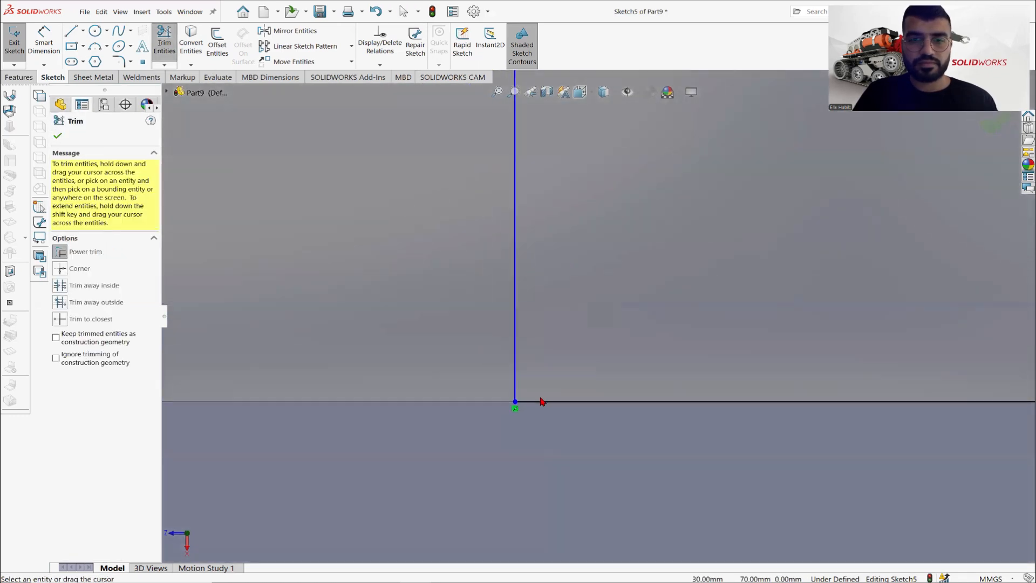
scroll(602, 330, up, 8)
scroll(774, 276, up, 9)
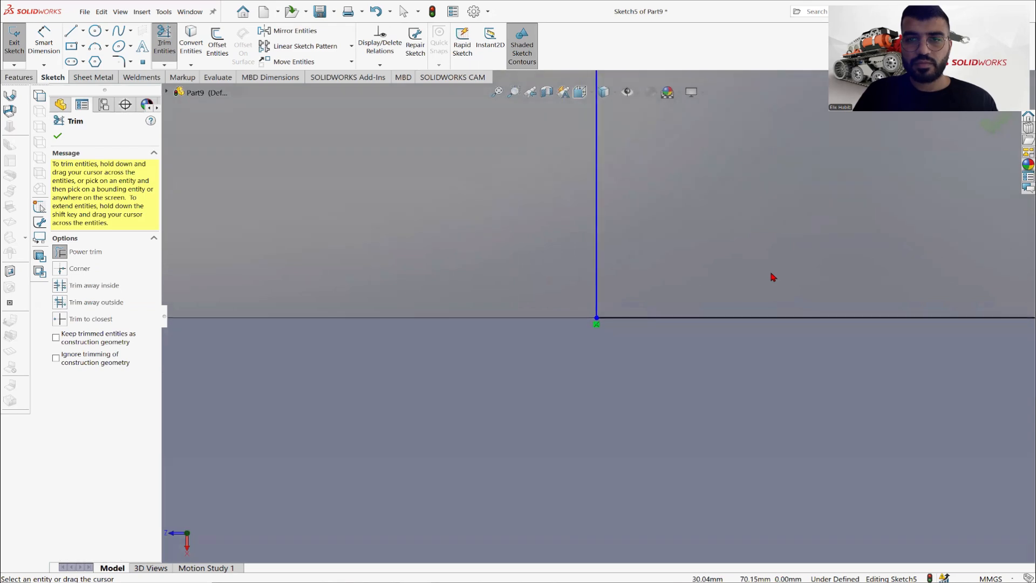
scroll(755, 280, up, 10)
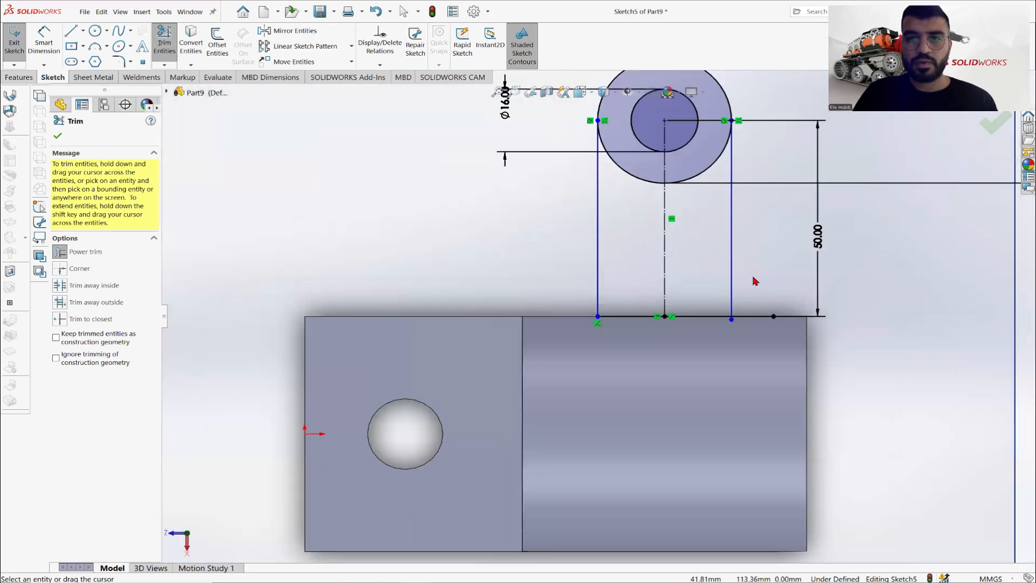
right_click(943, 257)
click(909, 295)
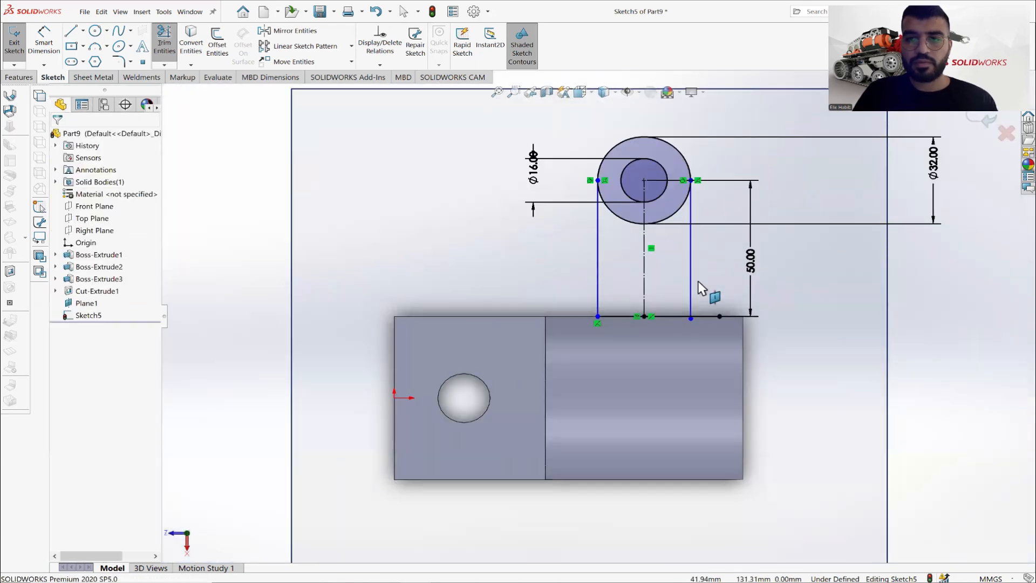
Trim the right side line's overshoot below the part edge and the converted edge line's excess beyond it
scroll(686, 300, down, 6)
scroll(669, 350, down, 4)
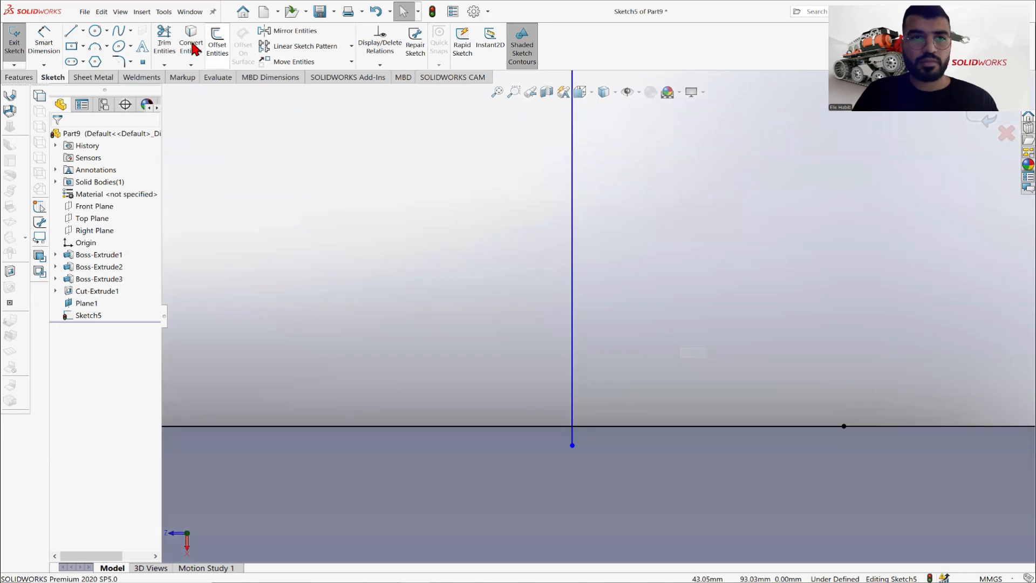
click(164, 44)
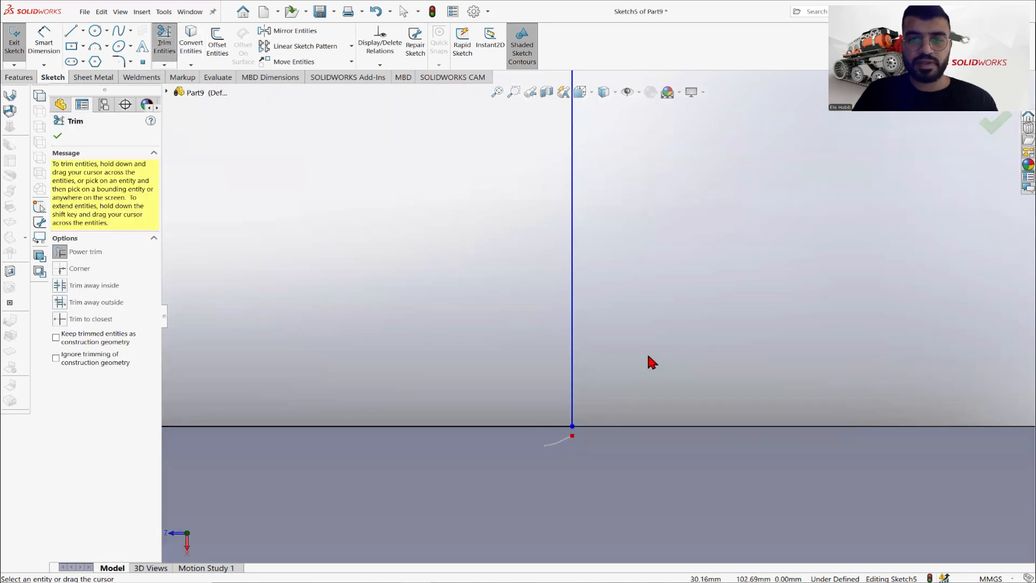
scroll(649, 358, up, 6)
scroll(600, 323, up, 2)
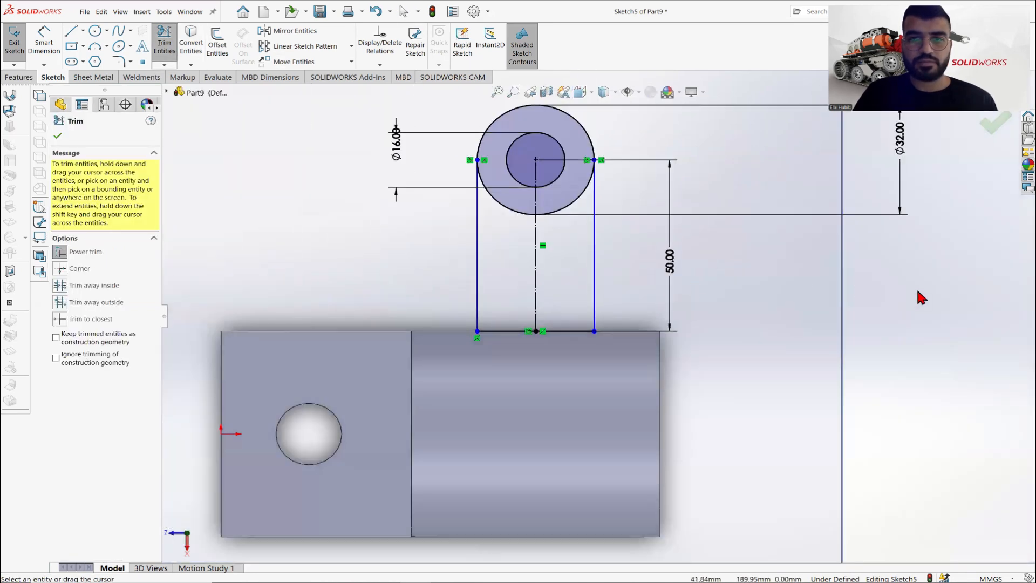
right_click(855, 296)
click(871, 329)
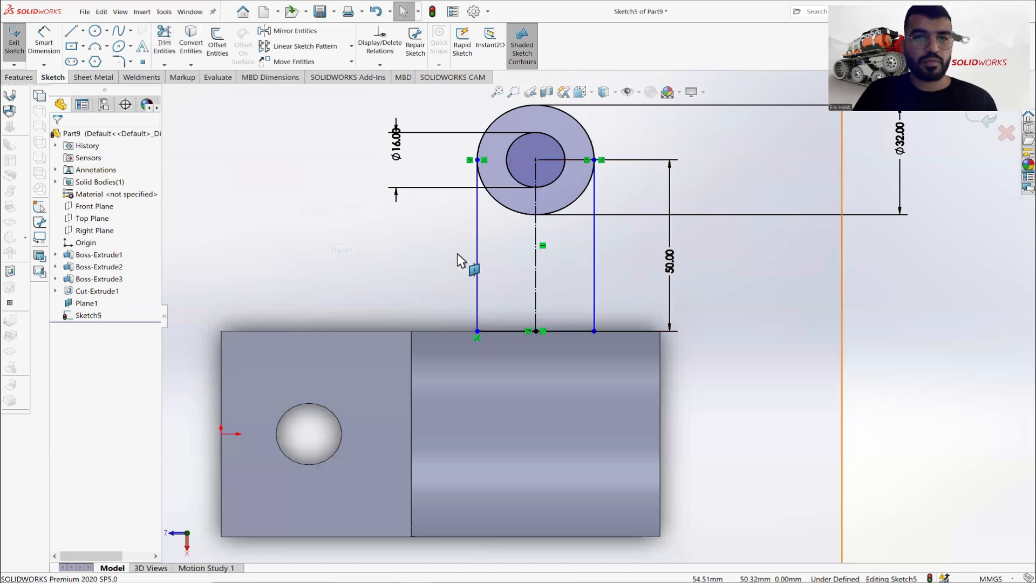
Hide the offset plane Plane1
scroll(474, 271, up, 2)
right_click(78, 307)
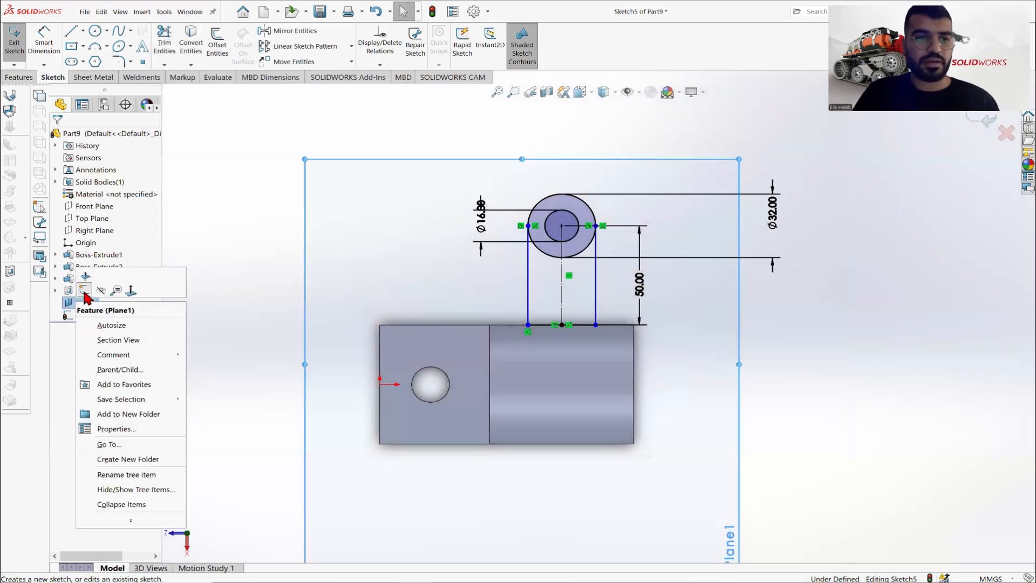
click(453, 289)
Pull the left side line's lower endpoint outward along the part edge to test whether it is constrained
mouse_move(519, 279)
middle_down()
mouse_move(537, 297)
mouse_move(519, 299)
middle_up()
scroll(507, 329, down, 3)
scroll(504, 322, down, 3)
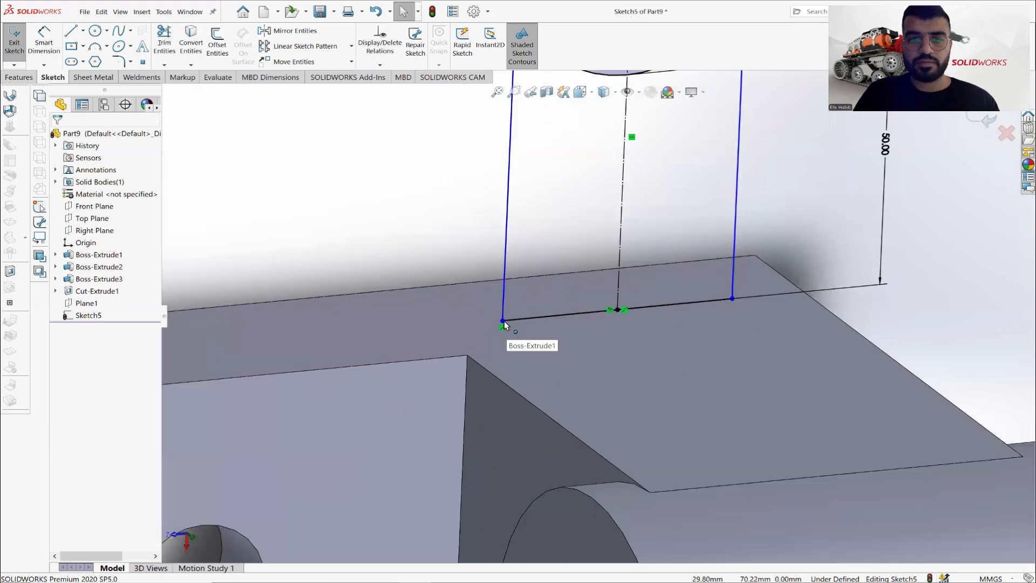
mouse_move(503, 319)
mouse_down()
mouse_move(478, 286)
mouse_move(492, 289)
mouse_up()
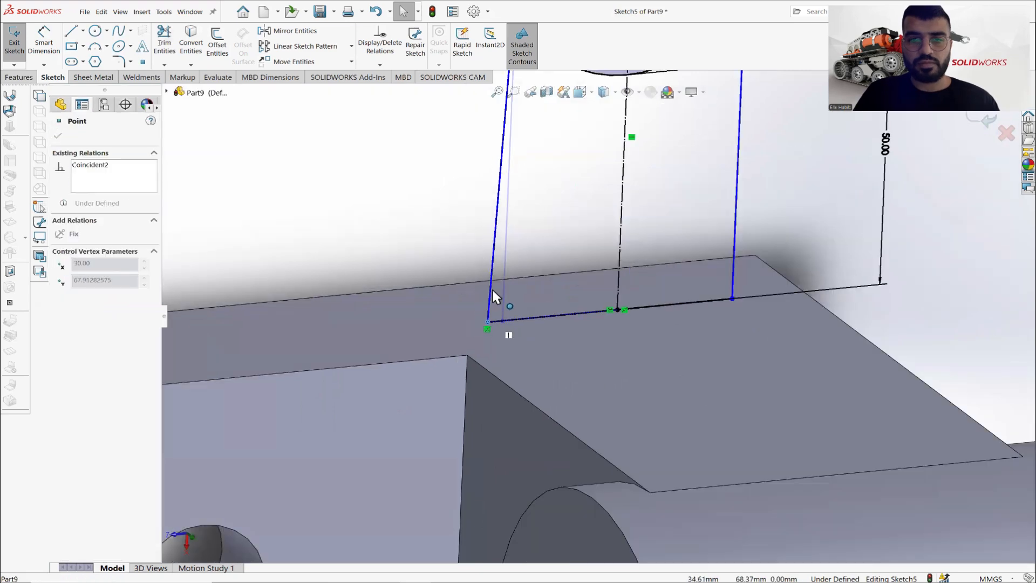
scroll(543, 216, up, 2)
scroll(544, 229, up, 2)
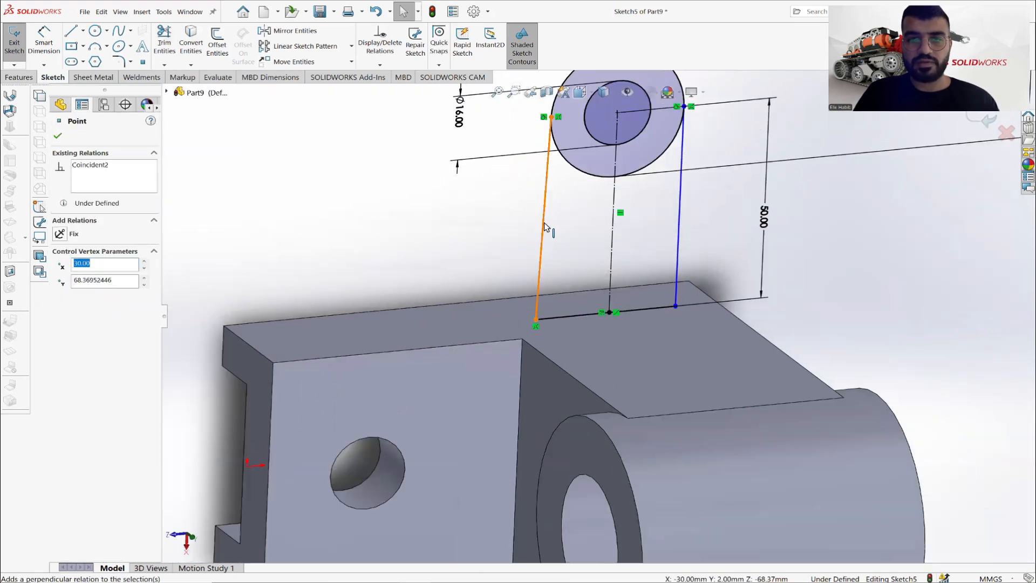
Add a Horizontal relation to both the left and the right side lines of the arm
click(542, 228)
click(79, 234)
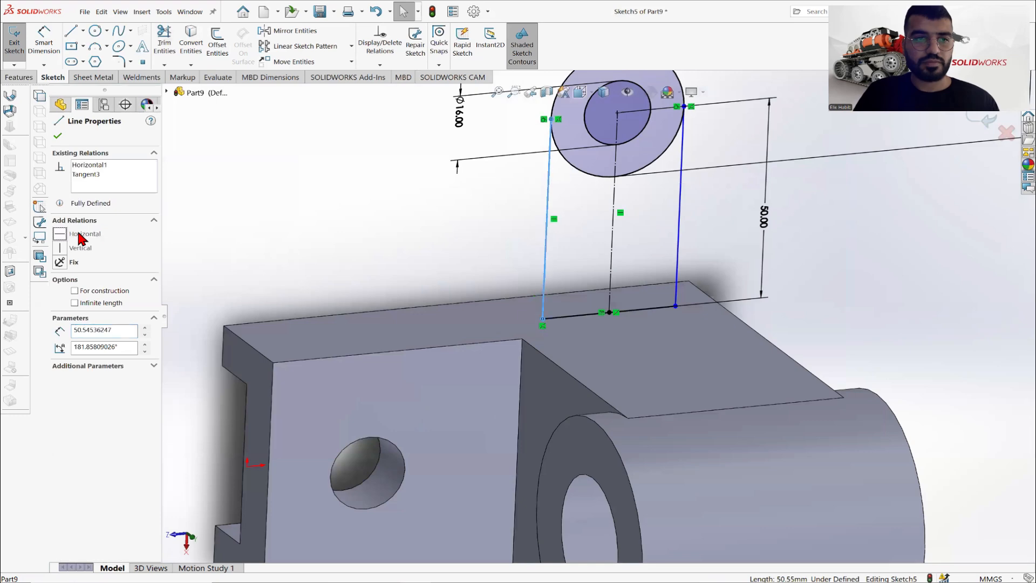
click(654, 238)
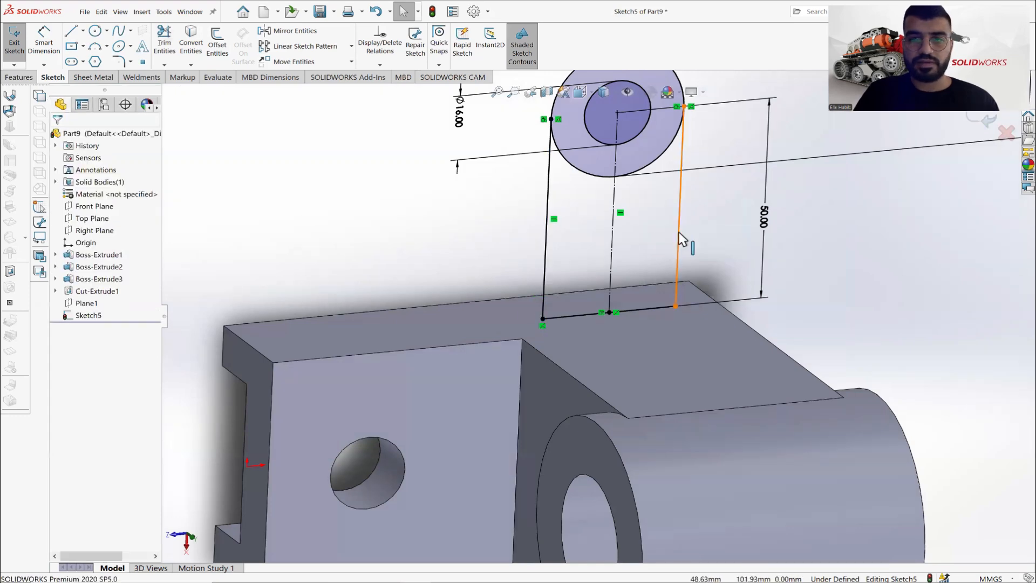
click(682, 239)
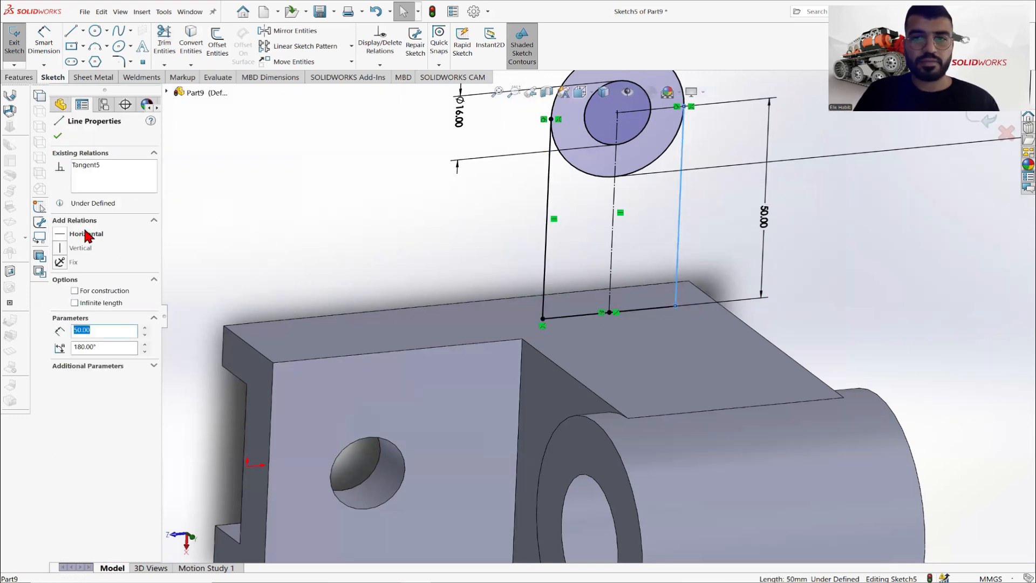
click(86, 234)
click(444, 222)
Trim away the lower half of the outer circle between the side lines to form a single rounded arm profile
scroll(548, 199, up, 4)
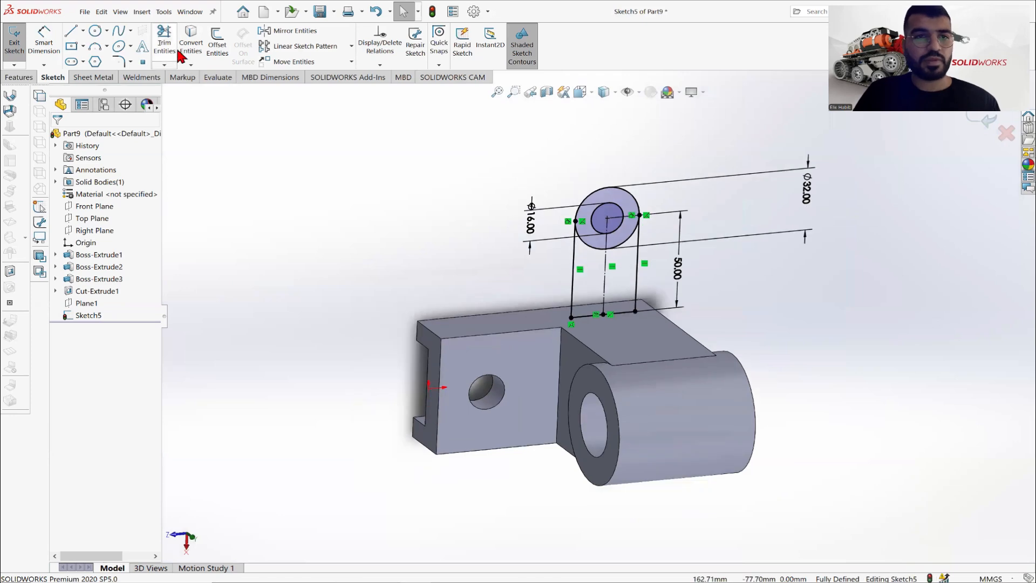
click(176, 50)
scroll(576, 335, down, 2)
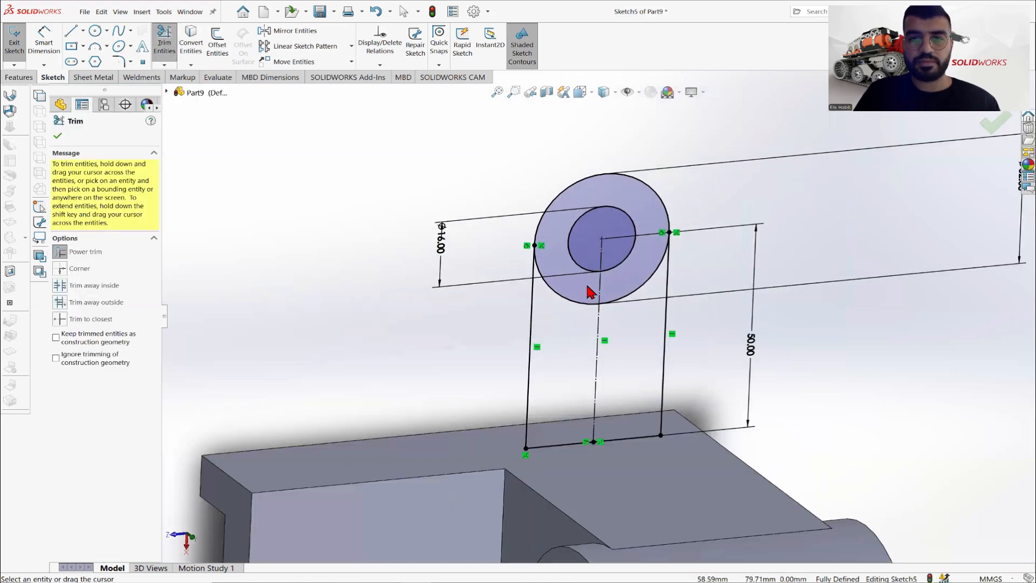
mouse_move(590, 289)
mouse_down()
mouse_move(643, 299)
mouse_move(627, 280)
mouse_up()
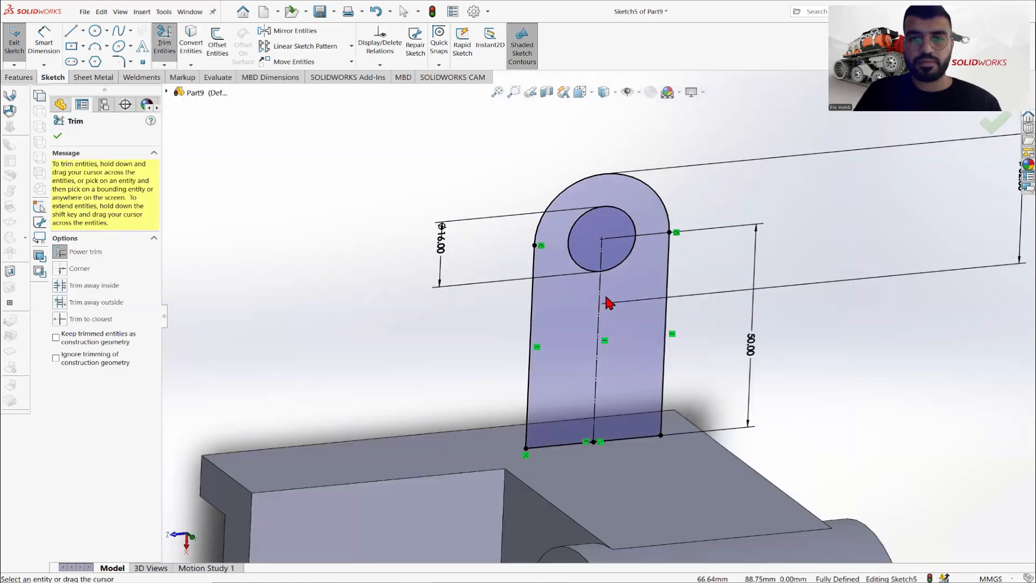
mouse_move(605, 298)
middle_down()
mouse_move(576, 301)
mouse_move(678, 274)
mouse_move(717, 420)
mouse_move(686, 384)
mouse_move(595, 460)
mouse_move(571, 467)
middle_up()
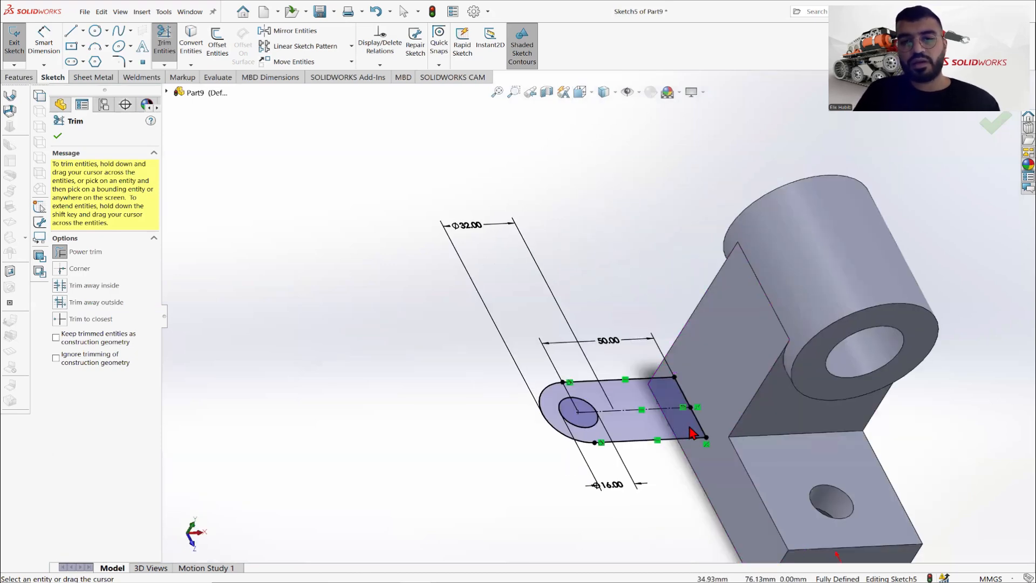
scroll(677, 430, up, 2)
scroll(652, 381, down, 2)
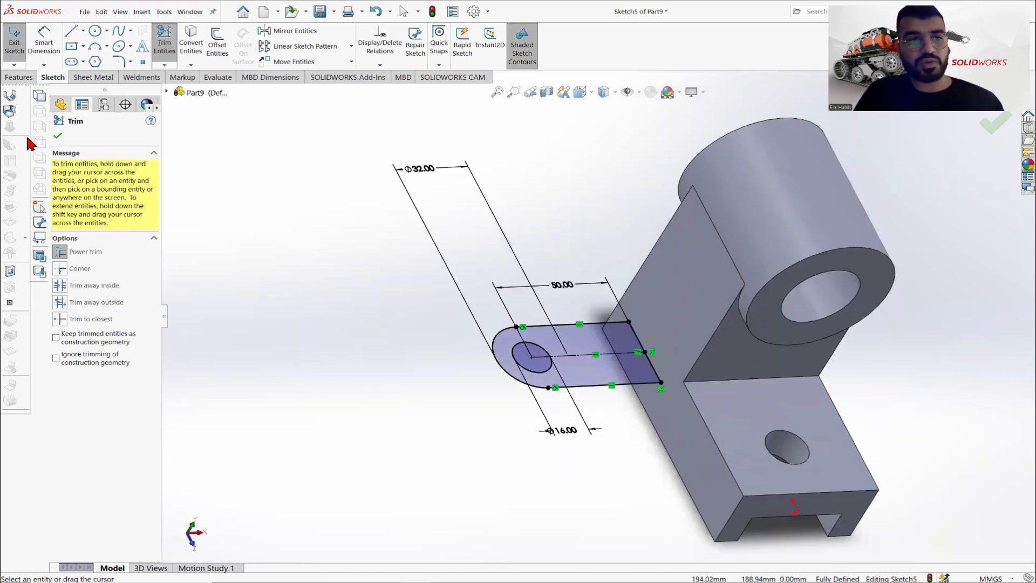
click(57, 138)
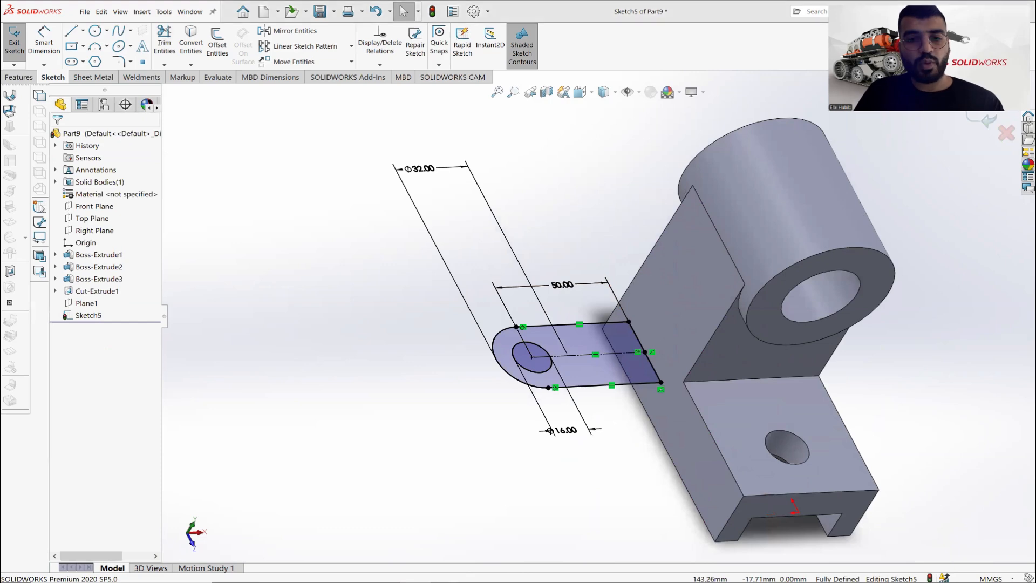
Extrude the side arm's profile 12 mm upward from its sketch plane, reversing the default direction
key(alt+Tab)
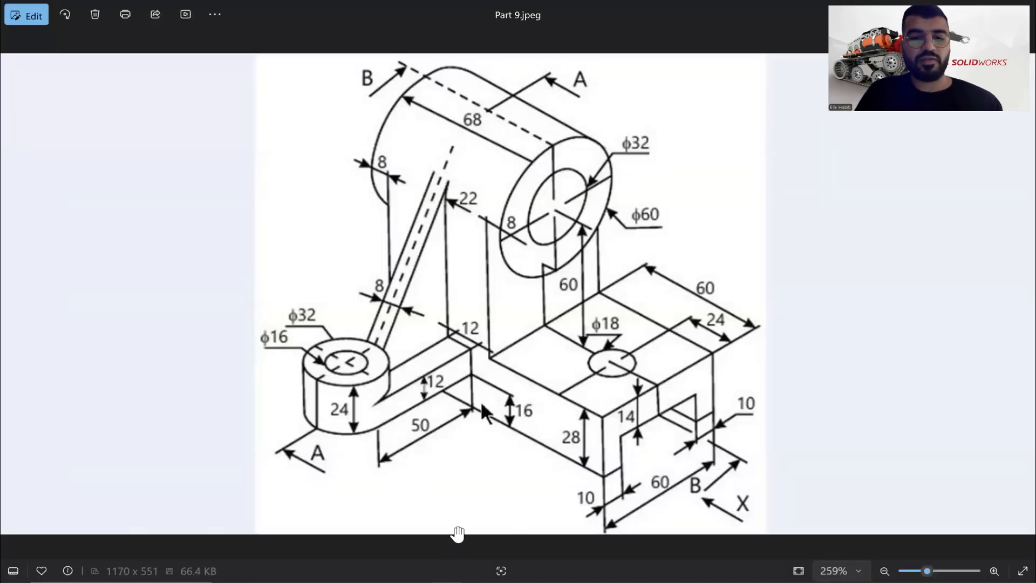
key(alt+Tab)
click(25, 81)
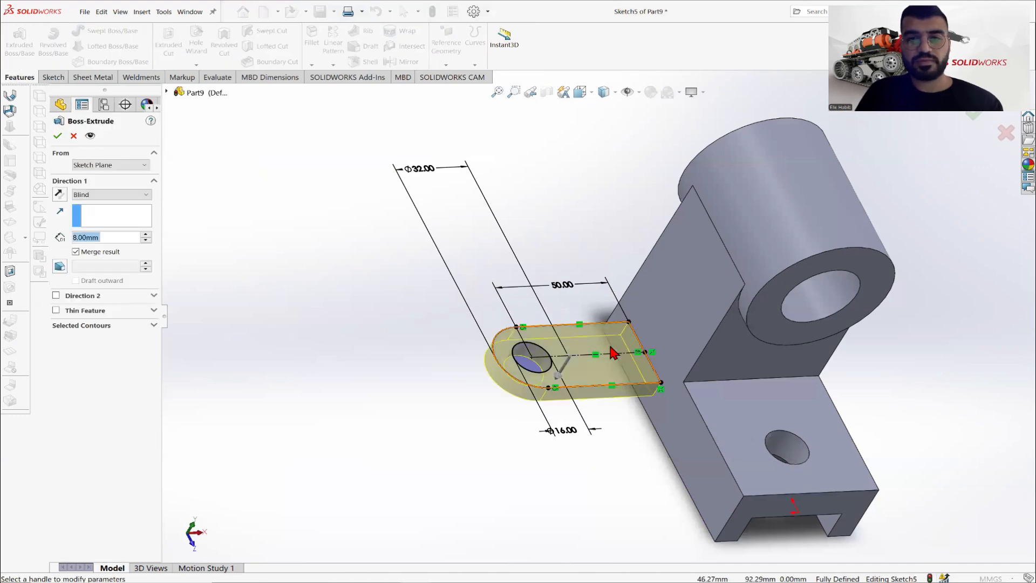
middle_drag(633, 249, 566, 259)
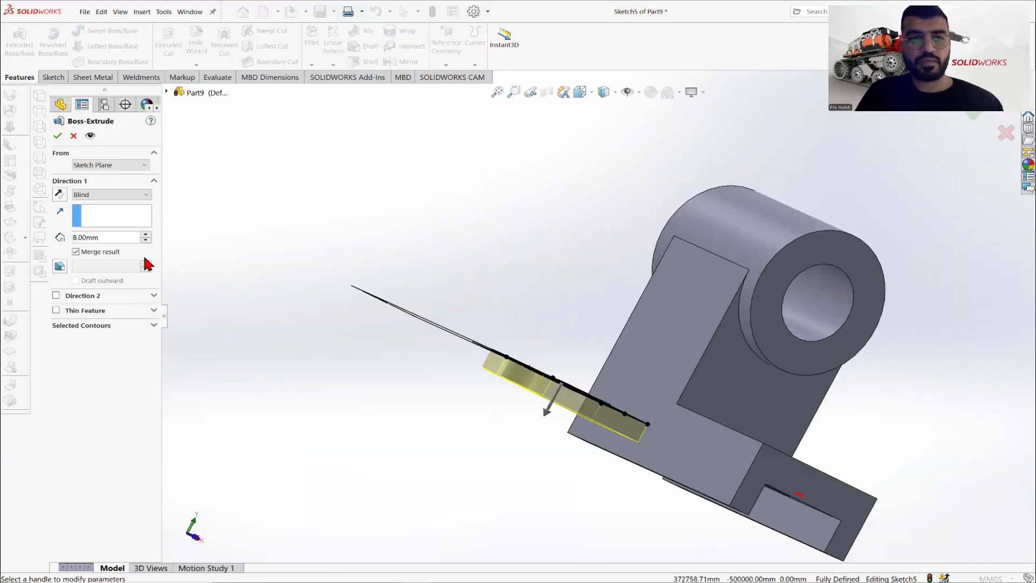
click(60, 194)
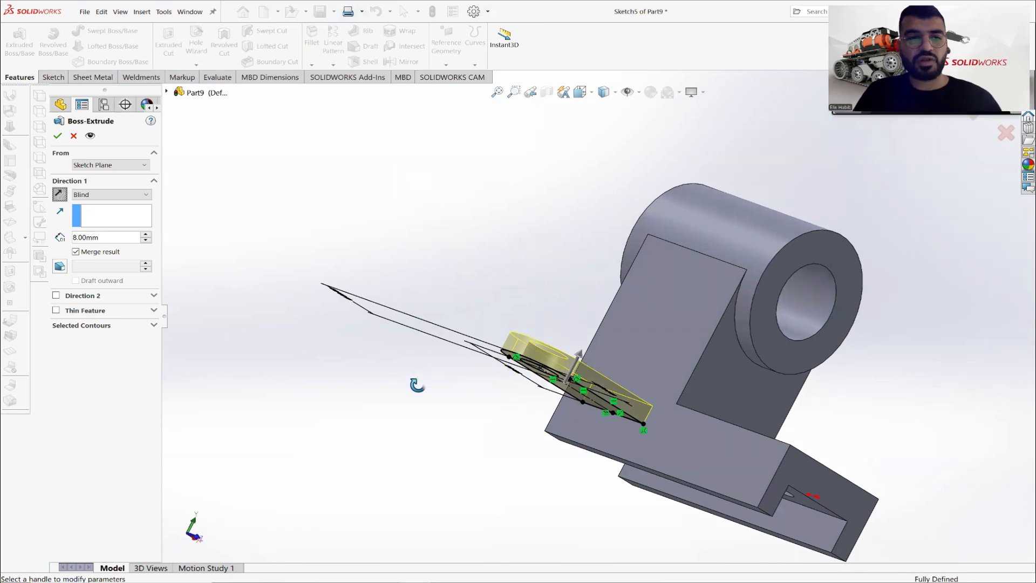
drag(107, 237, 24, 238)
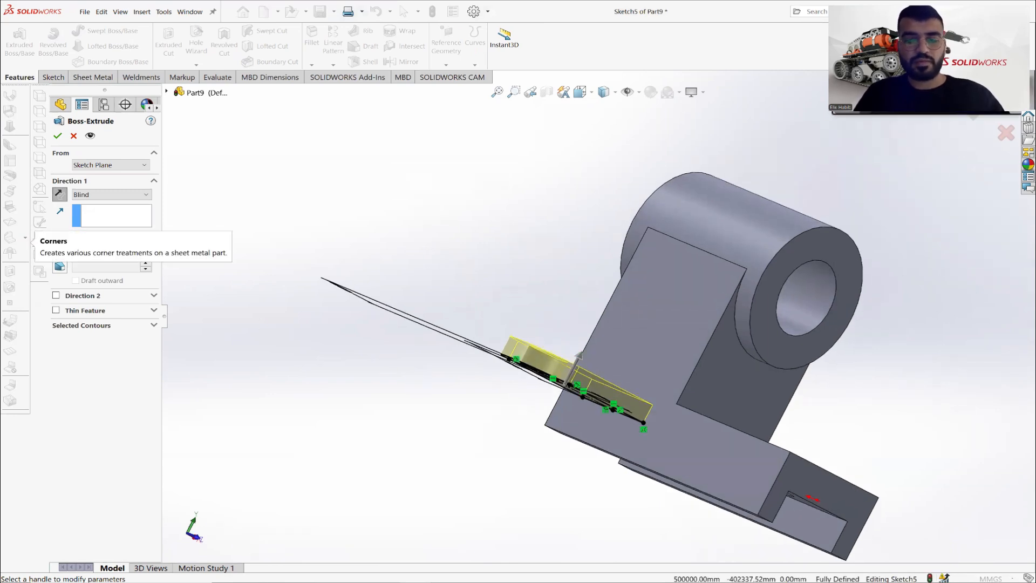
text(12)
key(Return)
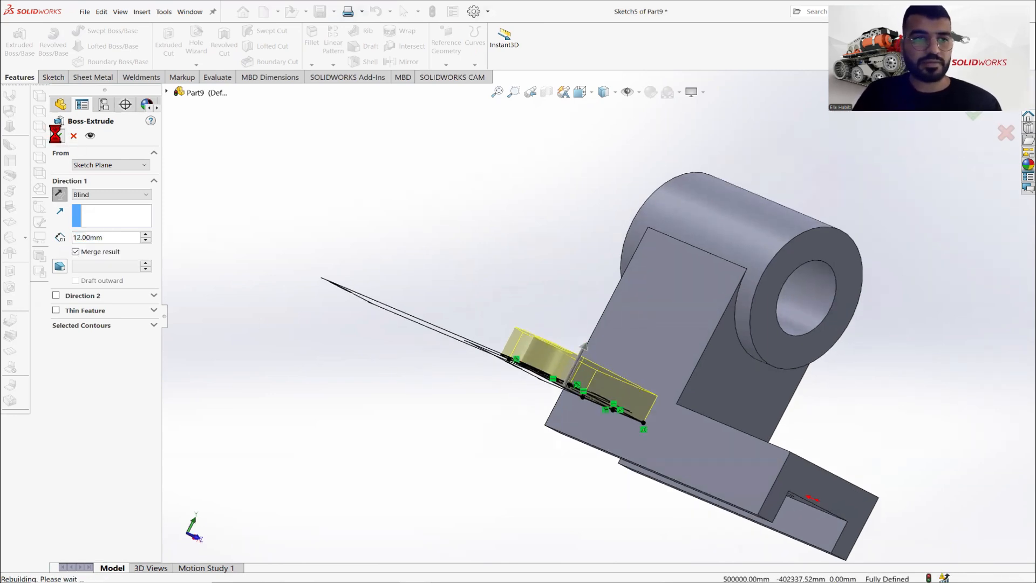
key(Return)
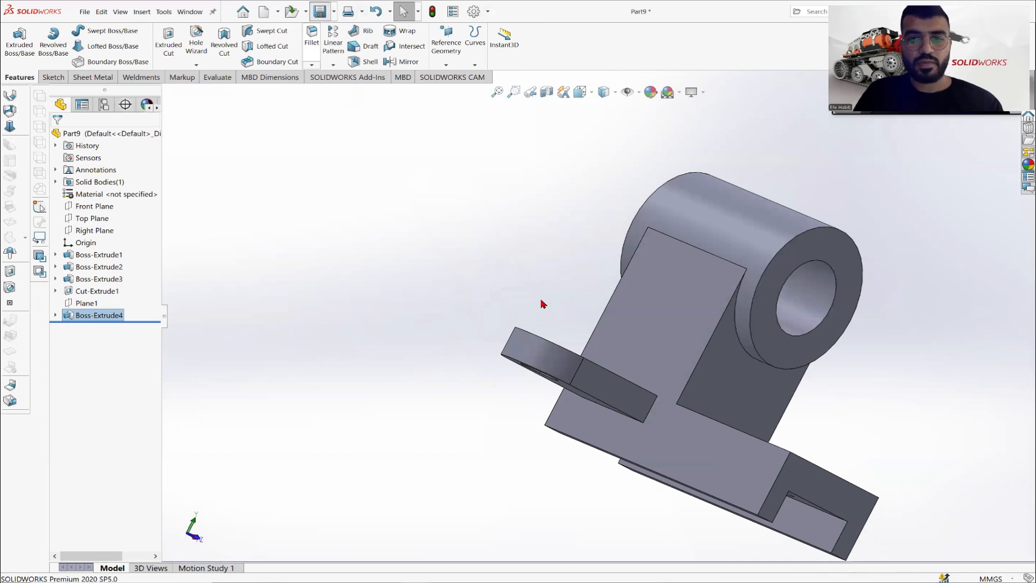
Check the arm's end boss in the Part 9.jpeg drawing and view the arm's underside face head-on
middle_drag(568, 365, 575, 389)
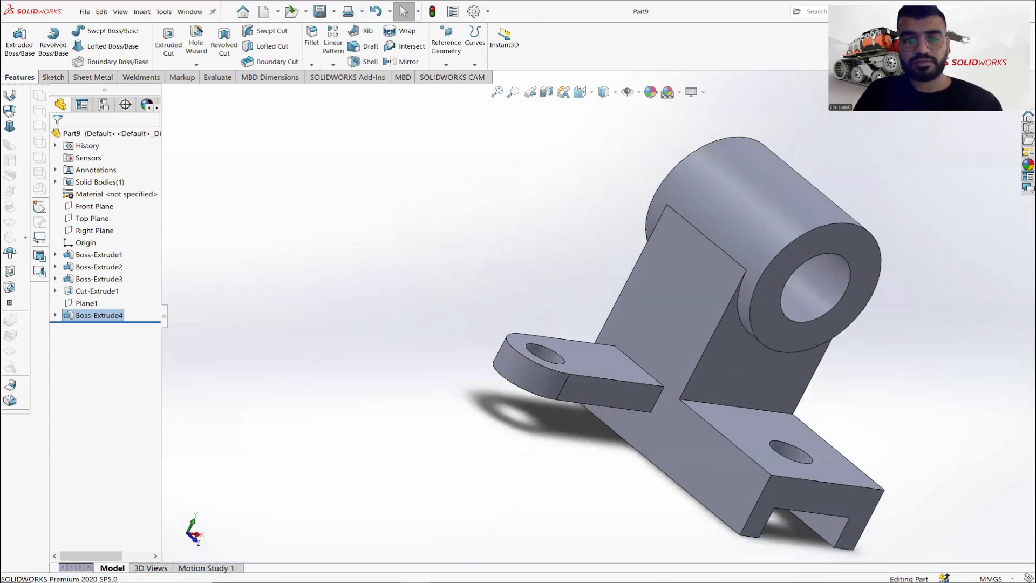
key(alt+Tab)
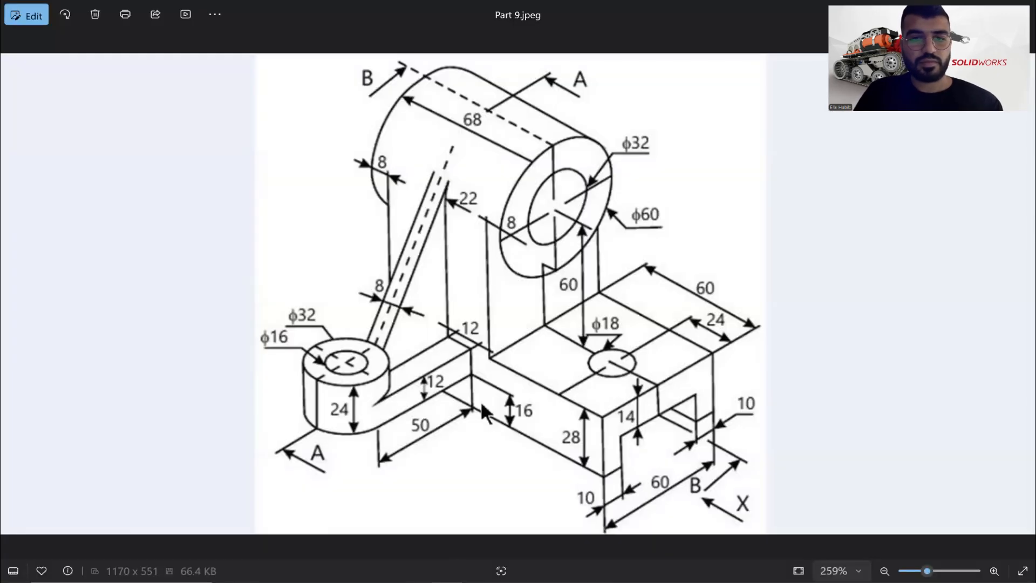
key(alt+Tab)
key(alt+Tab)
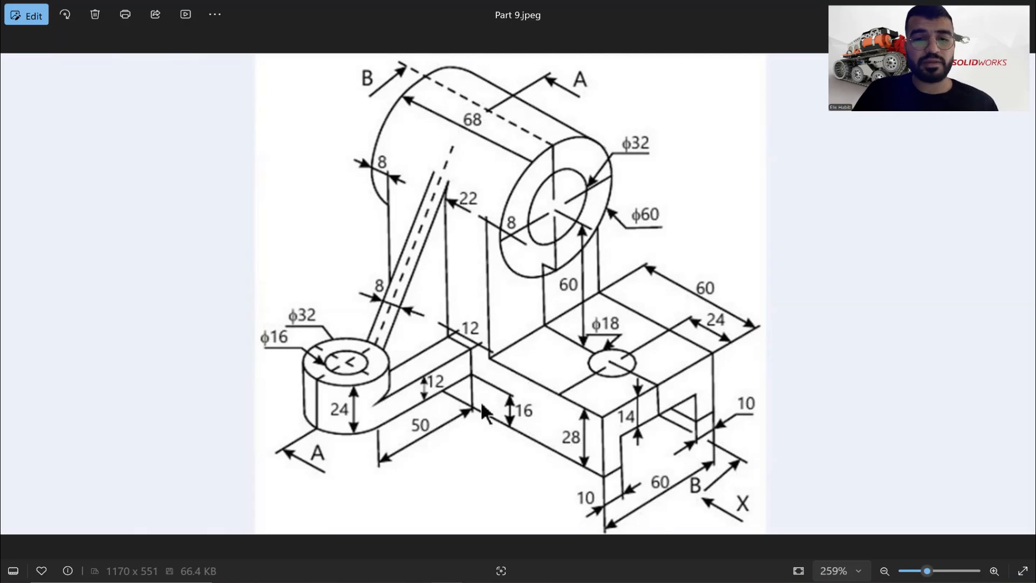
key(alt+Tab)
middle_drag(628, 276, 564, 379)
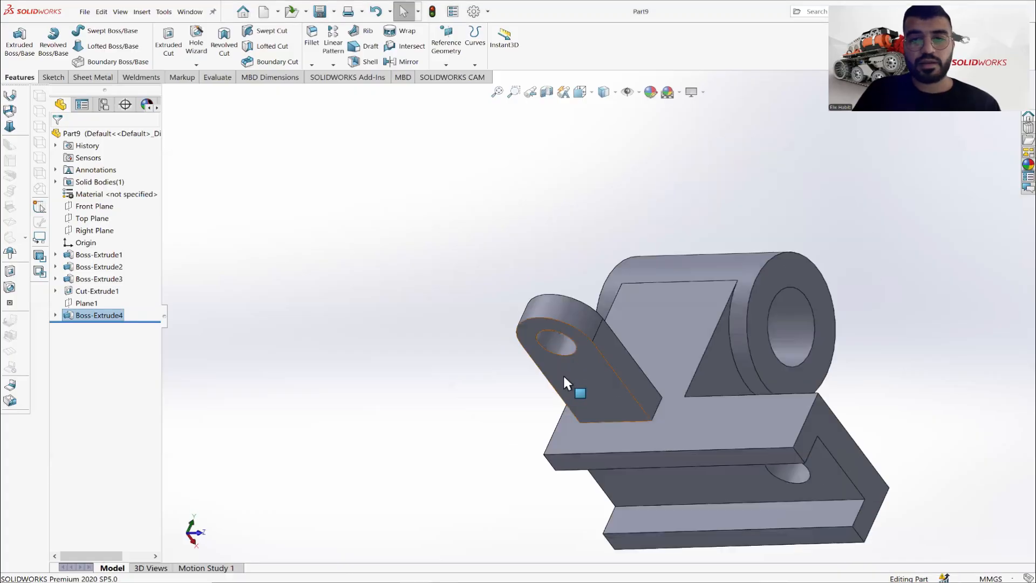
right_click(563, 375)
click(636, 332)
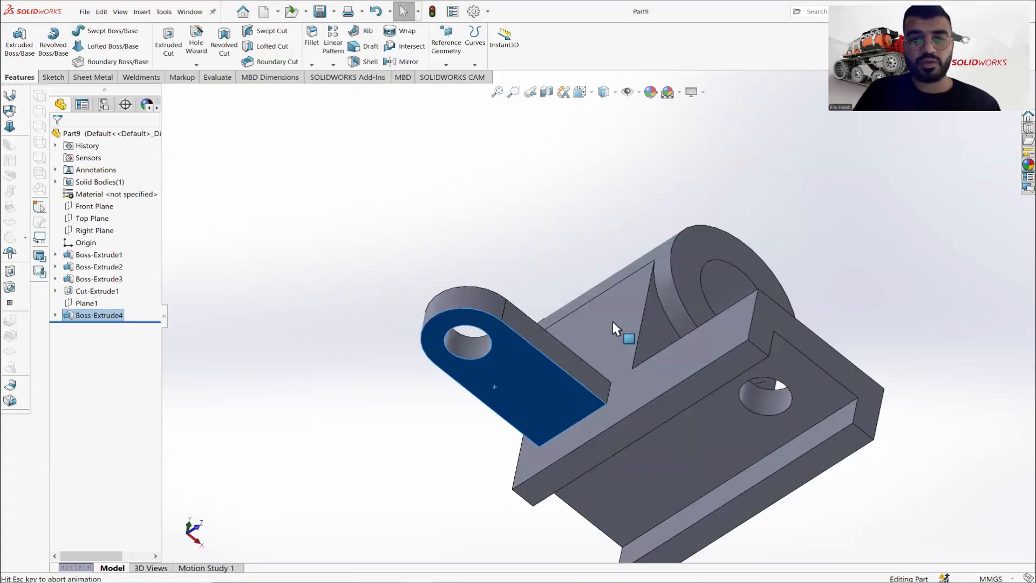
click(401, 387)
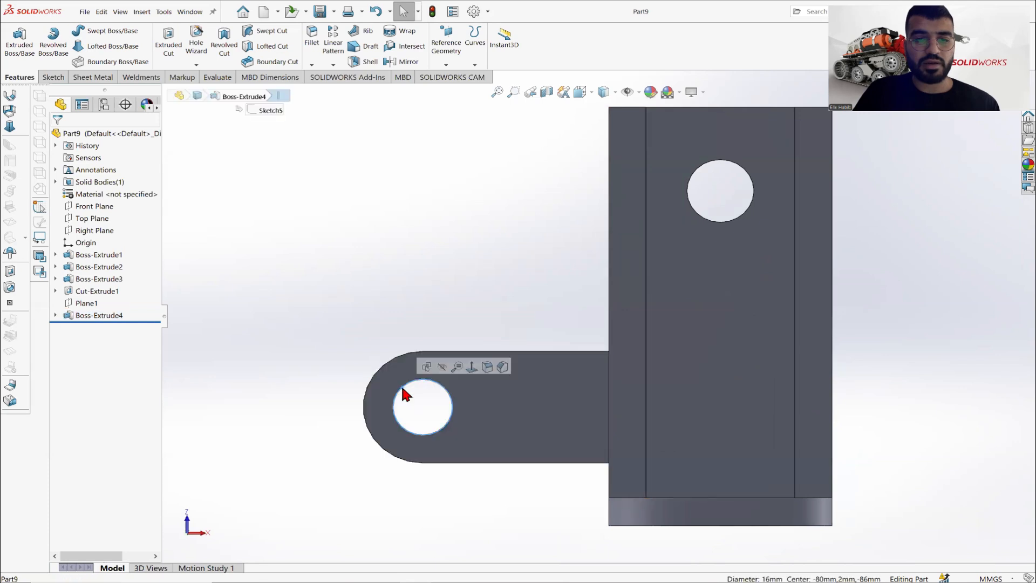
click(52, 77)
click(14, 37)
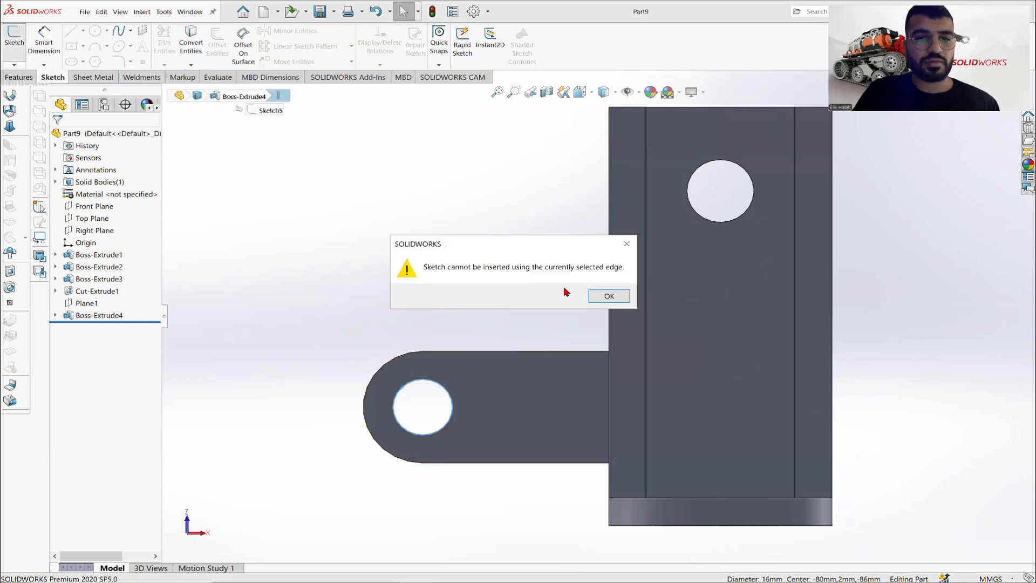
click(606, 296)
Start a sketch on the arm's underside face and convert the hole edge and the rounded end arc into sketch entities
click(420, 368)
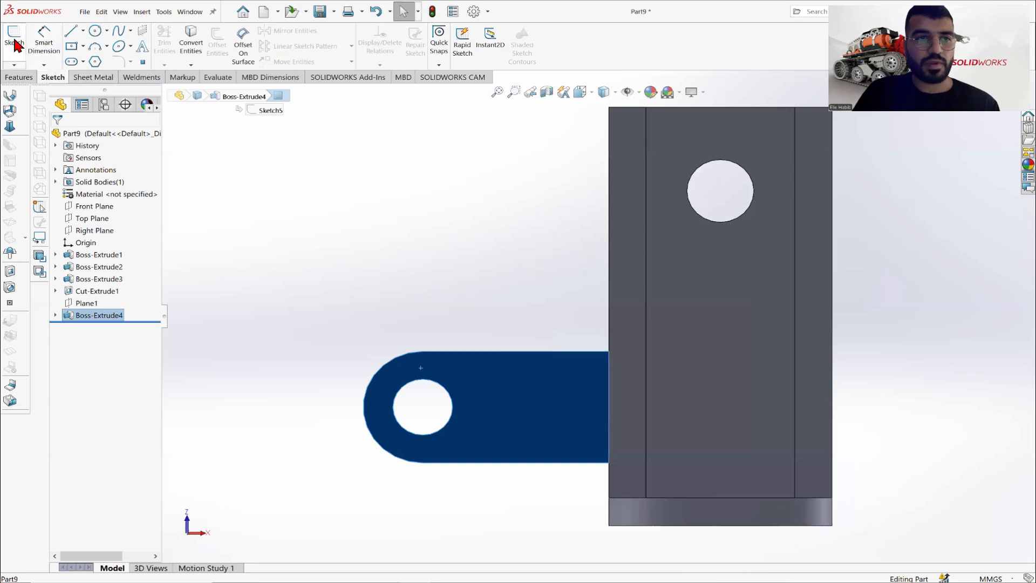
click(15, 41)
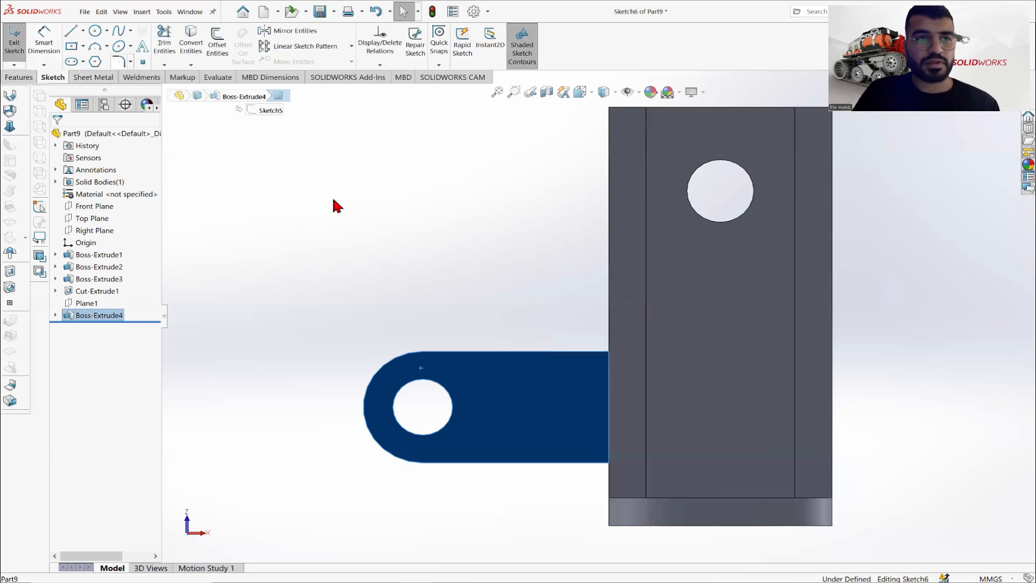
click(412, 387)
click(190, 41)
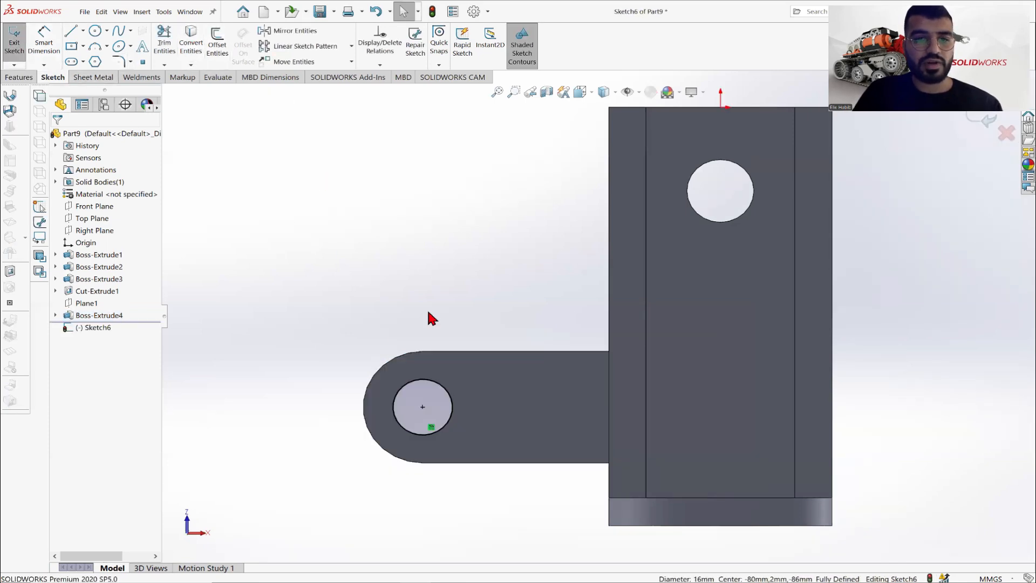
click(390, 361)
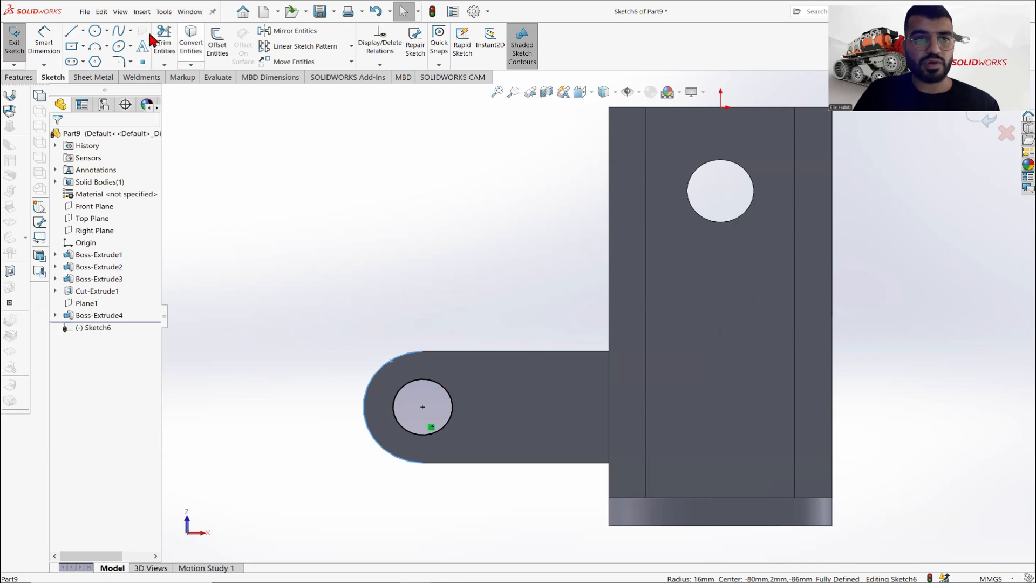
click(190, 41)
Draw a circle of 16 mm radius centred on the arm's hole, ending on the converted arc's endpoint
click(95, 30)
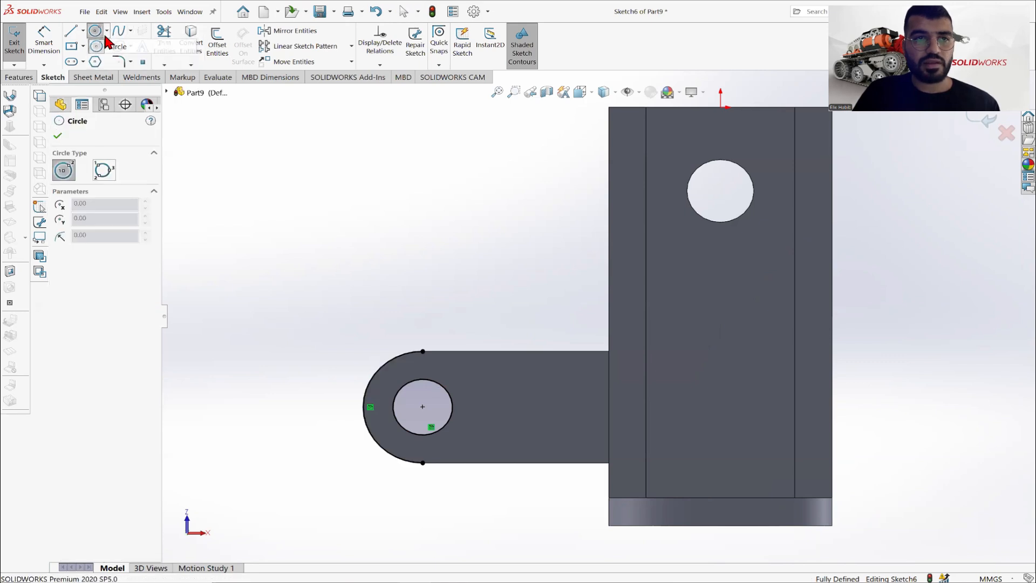
click(107, 34)
click(108, 45)
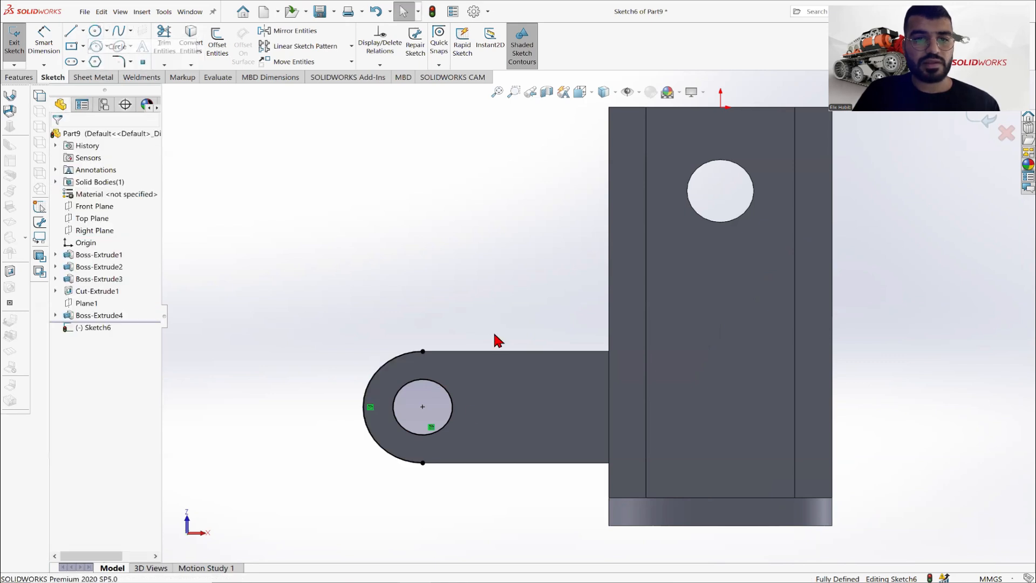
click(423, 407)
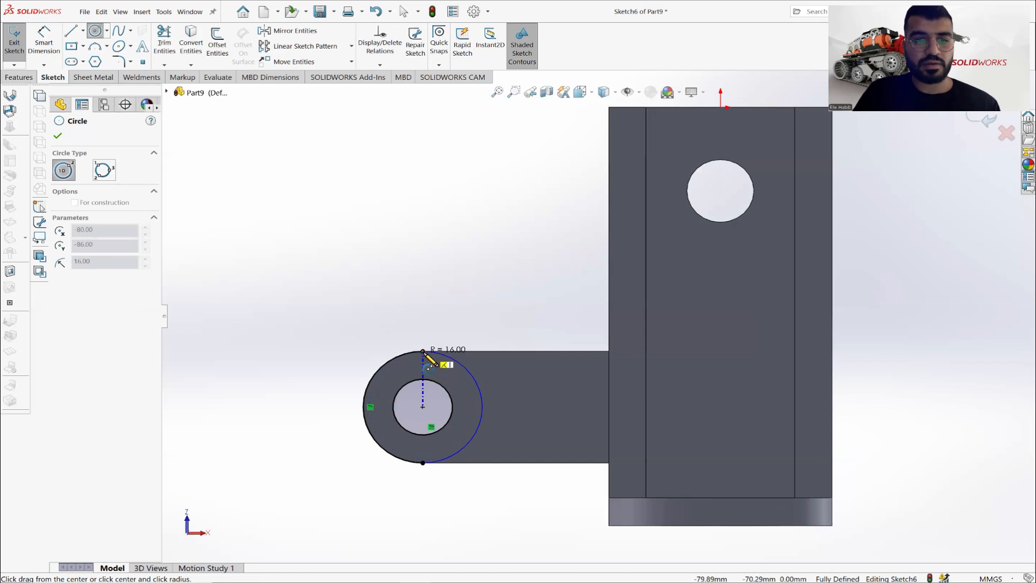
click(422, 352)
key(Escape)
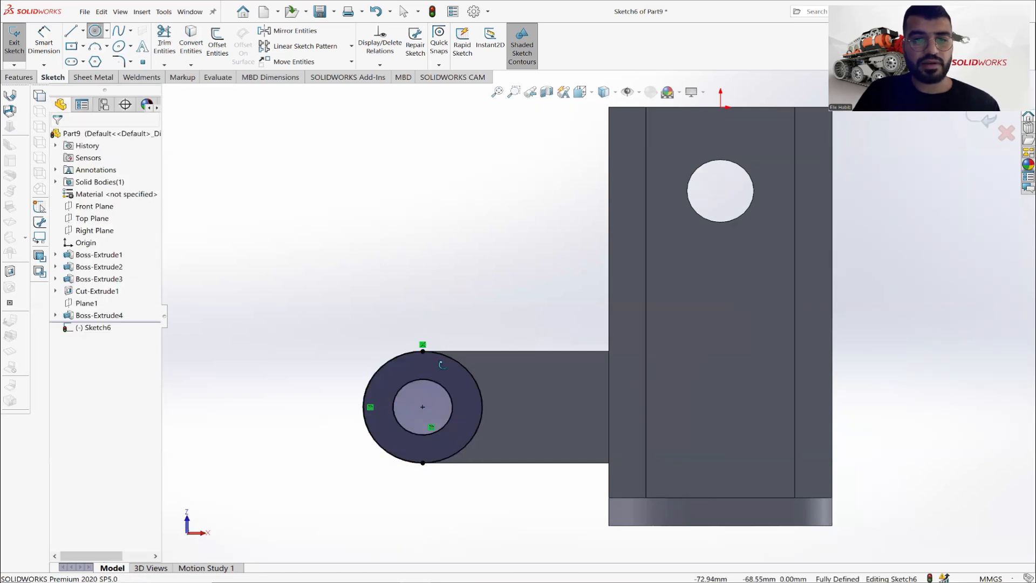
Extrude the ring region around the arm's hole 24 mm upward in the reversed direction, merged with the arm, and save the part
middle_drag(441, 364, 424, 514)
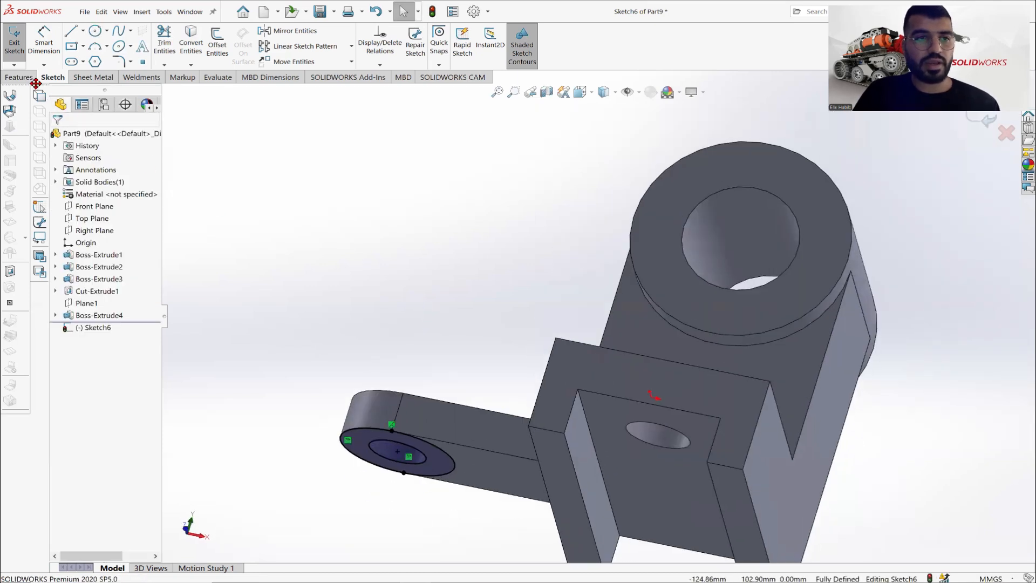
click(19, 77)
click(19, 46)
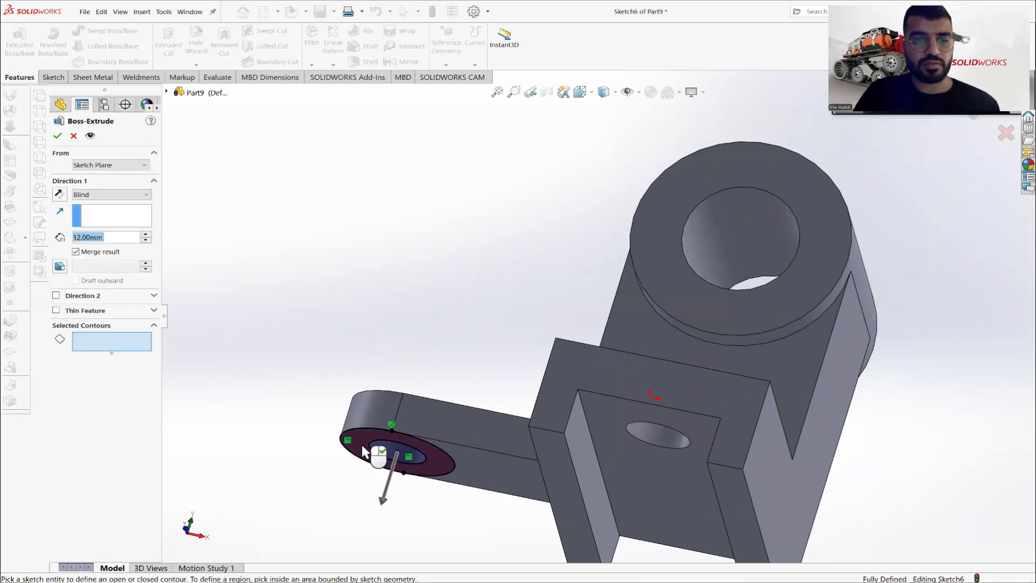
click(361, 445)
click(59, 195)
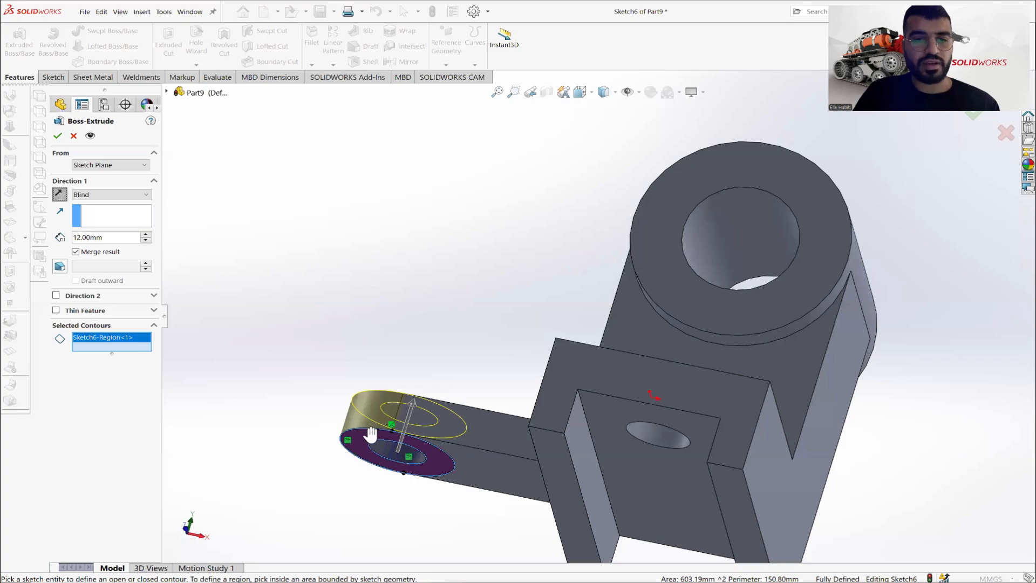
key(alt+Tab)
key(alt+Tab)
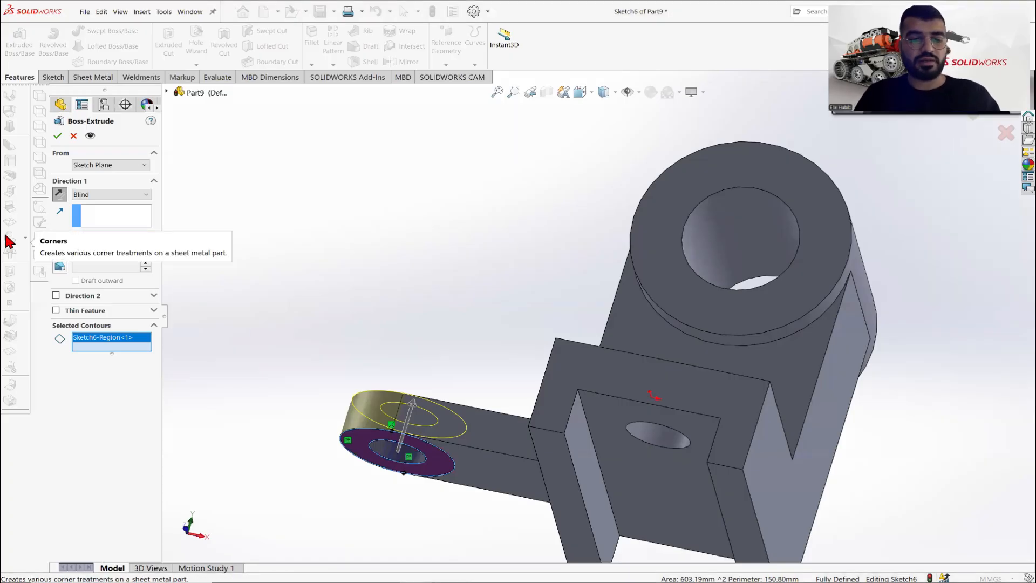
text(24)
key(Return)
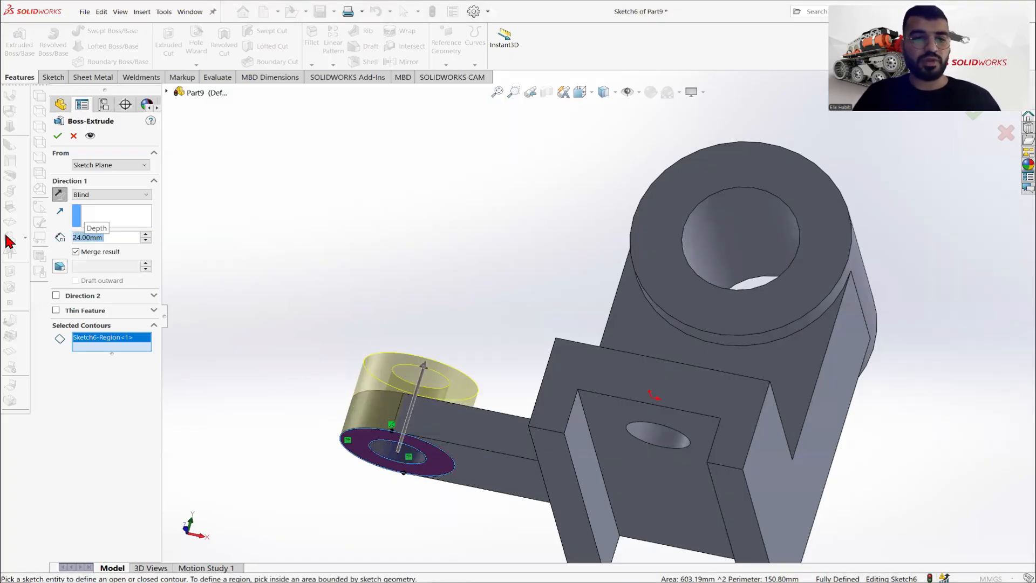
click(58, 137)
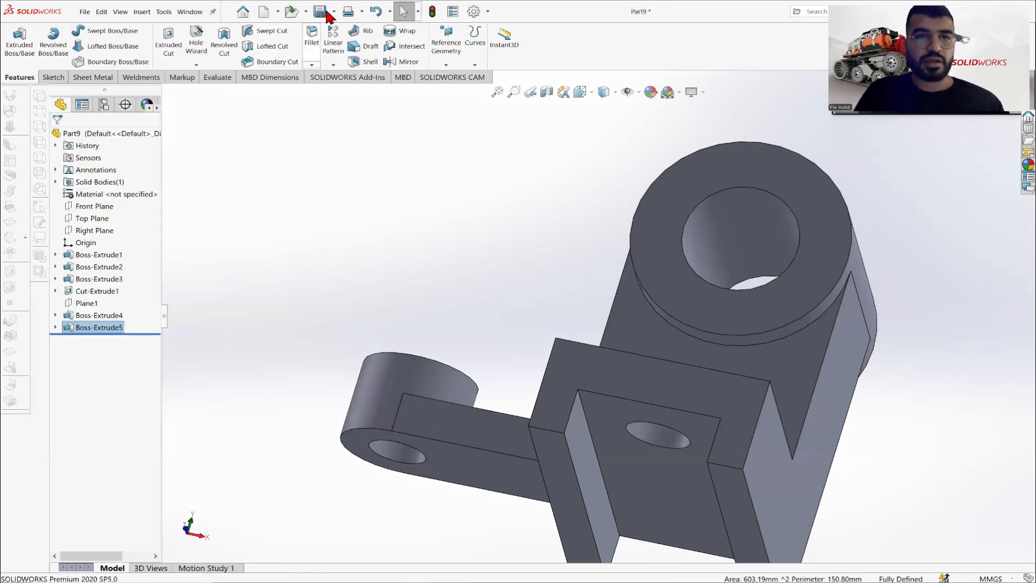
click(326, 12)
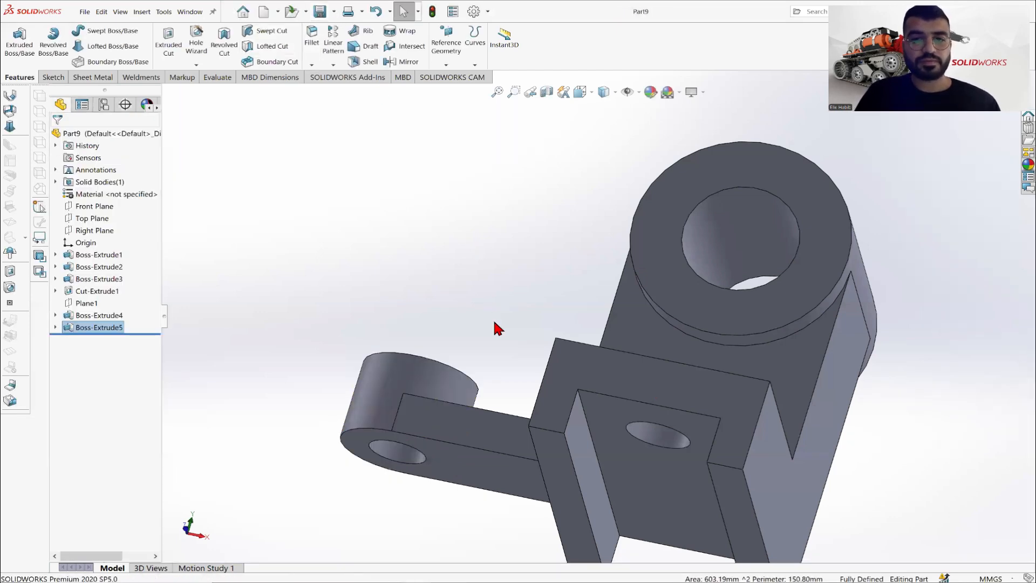
Create a mid plane between the upright web's front face and the part's opposite back face
scroll(494, 323, up, 3)
middle_drag(494, 322, 556, 406)
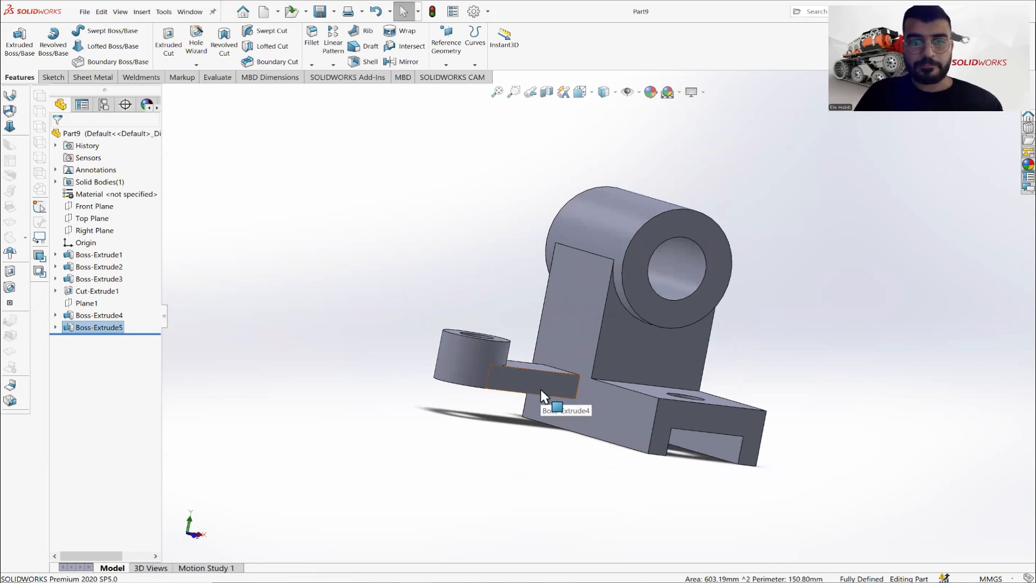
middle_drag(541, 389, 524, 368)
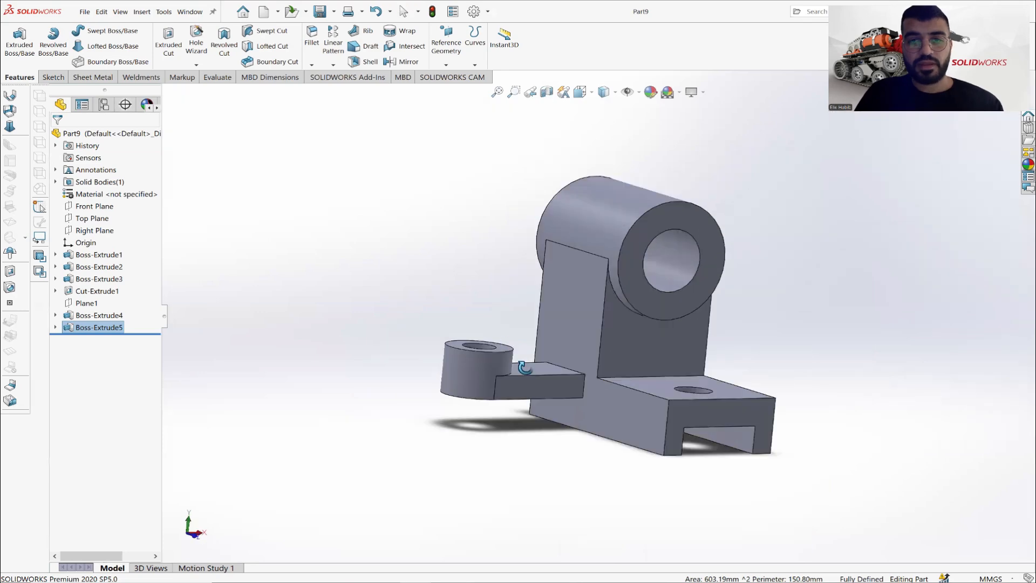
mouse_move(587, 367)
middle_down()
mouse_move(575, 338)
mouse_move(542, 329)
middle_up()
key(alt+Tab)
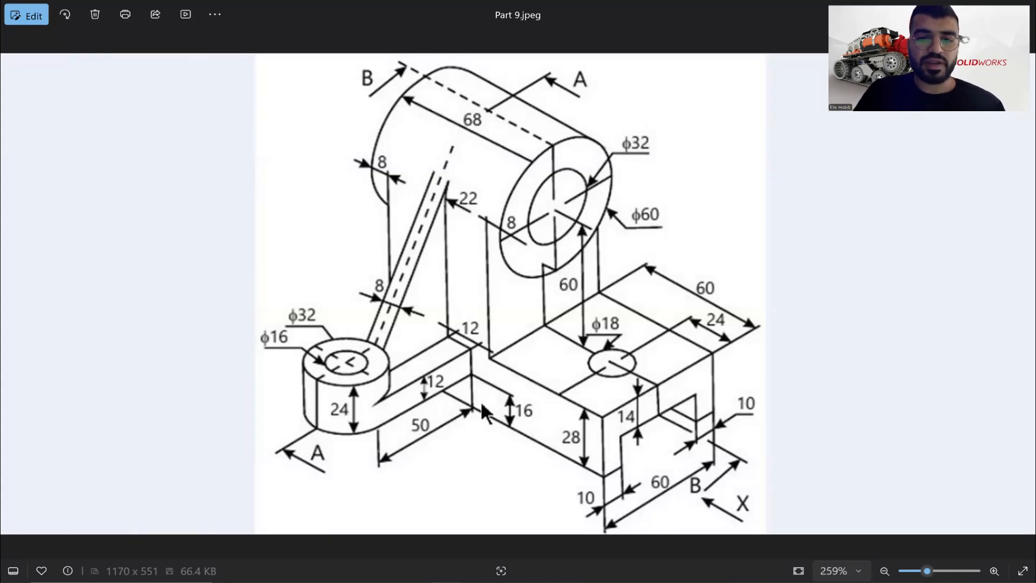
key(alt+Tab)
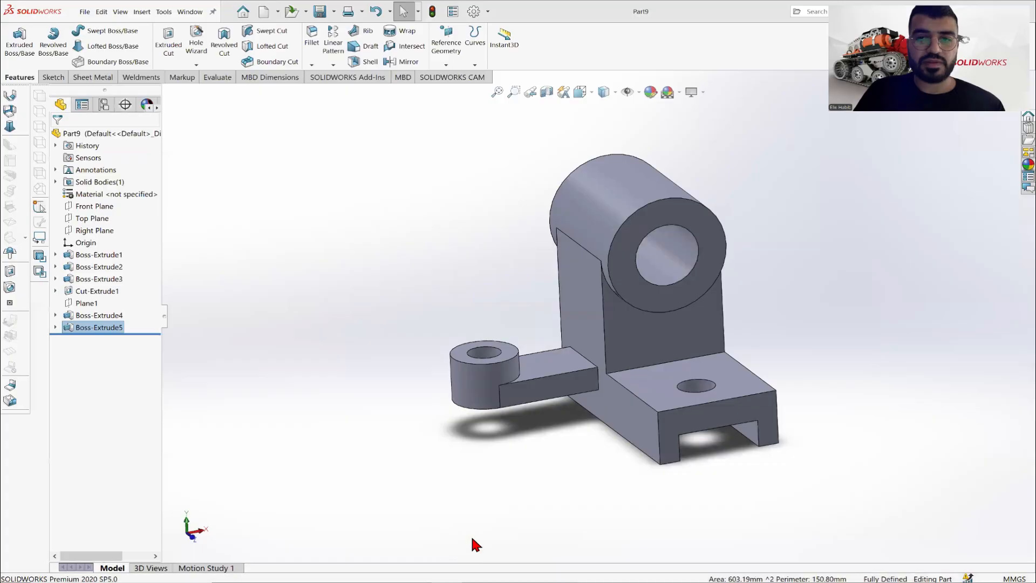
click(446, 65)
click(455, 78)
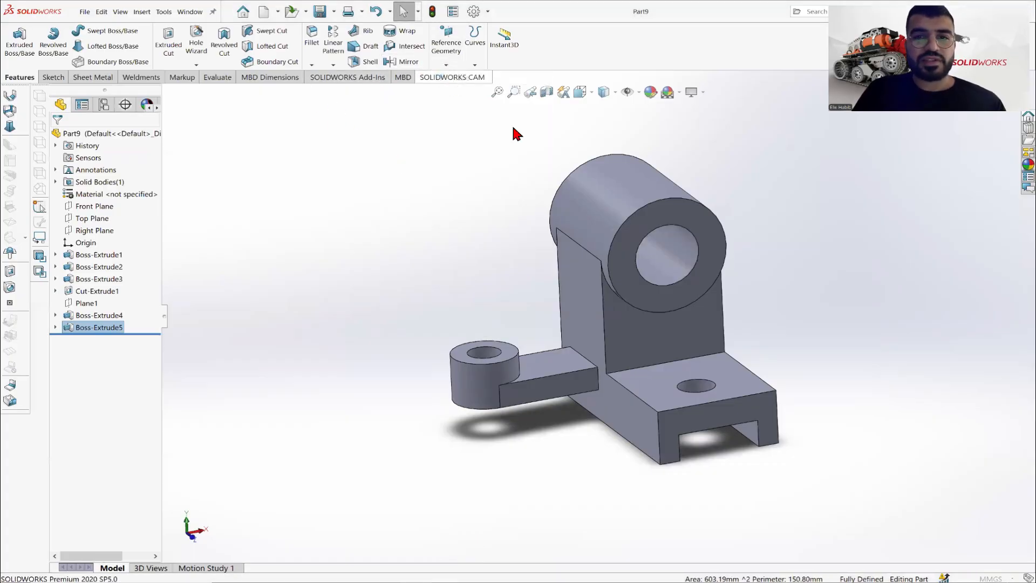
click(615, 329)
middle_drag(613, 306, 302, 200)
click(484, 283)
click(58, 141)
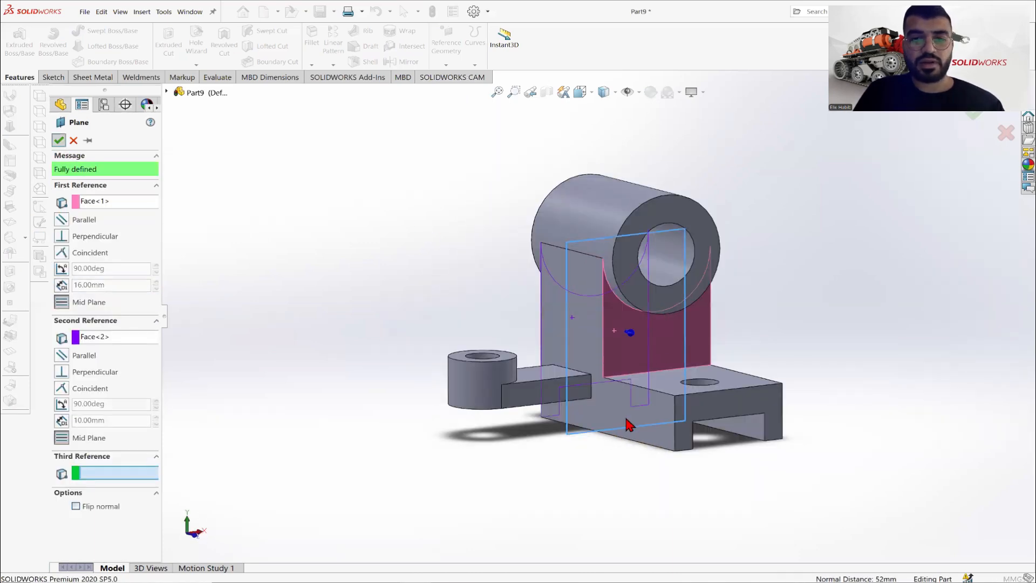
Enlarge the new mid plane's outline to extend past the arm's boss and start a sketch on it, viewed face-on
drag(566, 433, 372, 516)
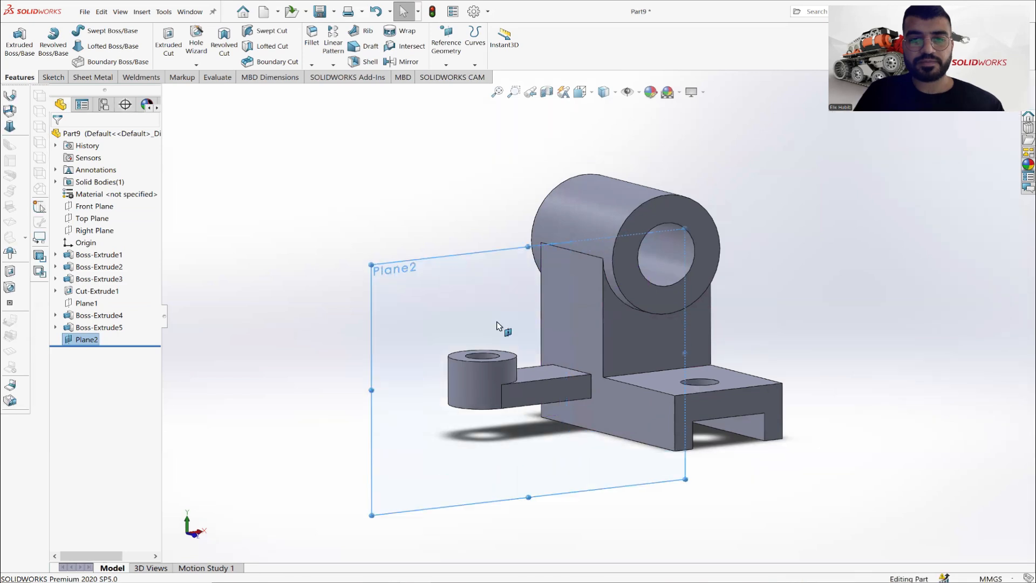
drag(370, 263, 273, 166)
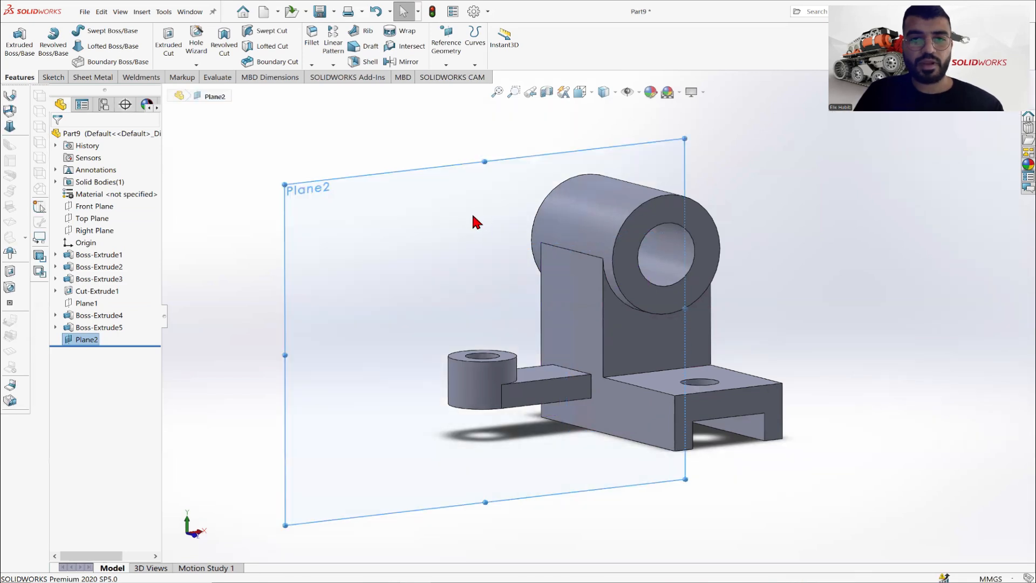
right_click(471, 211)
click(538, 204)
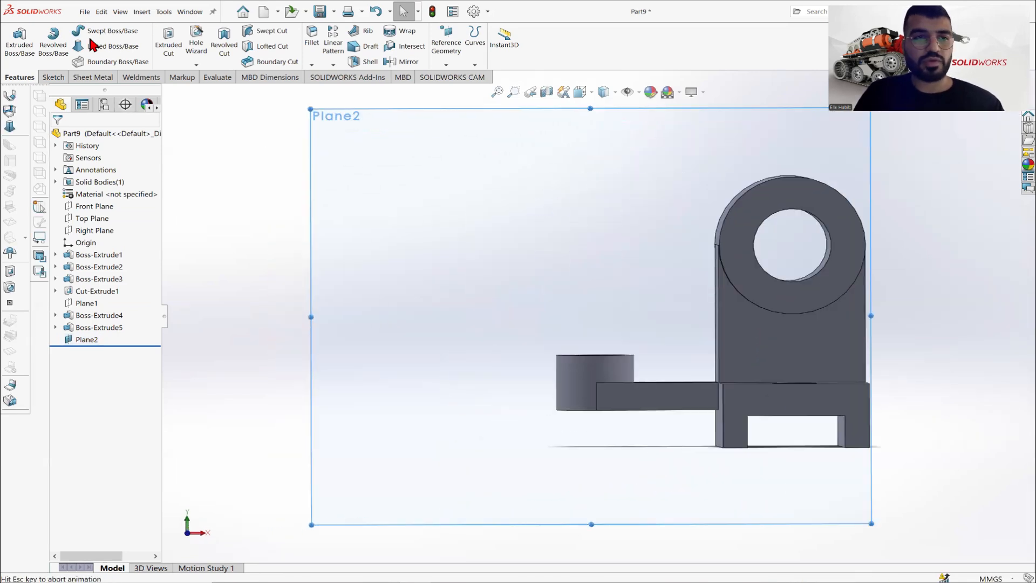
click(53, 77)
click(13, 39)
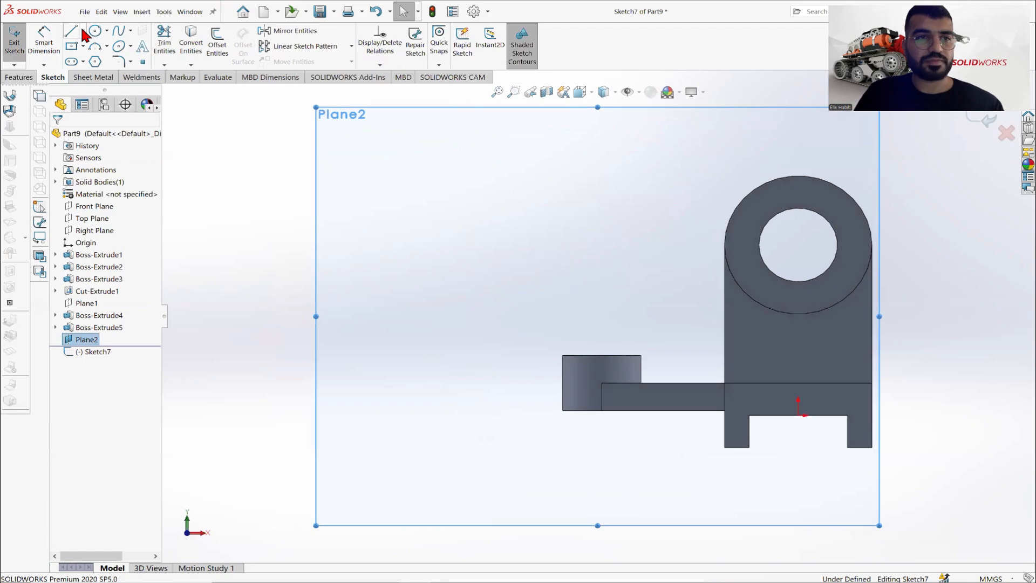
Draw a vertical line along the boss's inner side, from its top corner down to the arm's top edge
key(l)
scroll(629, 386, down, 5)
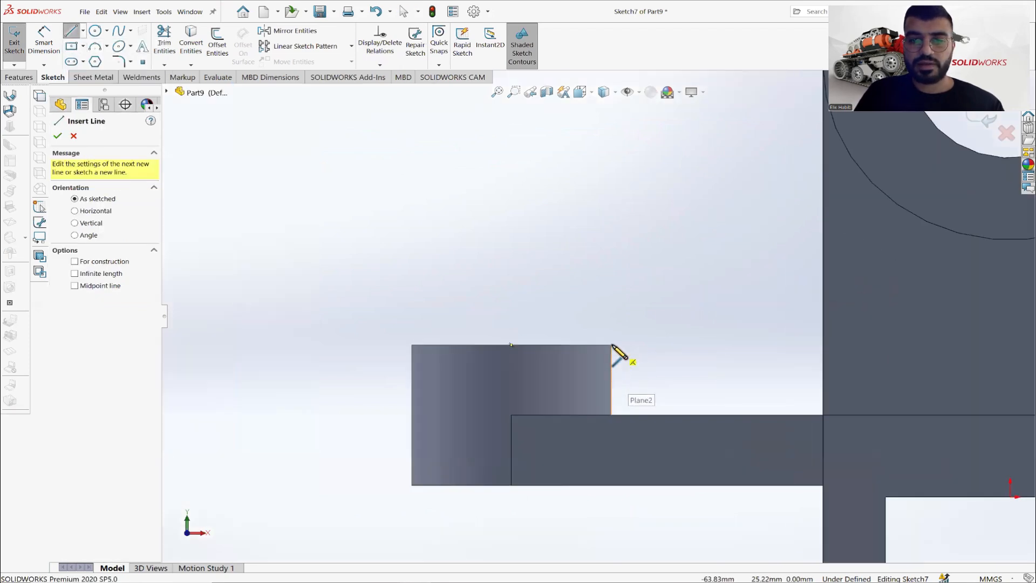
click(611, 346)
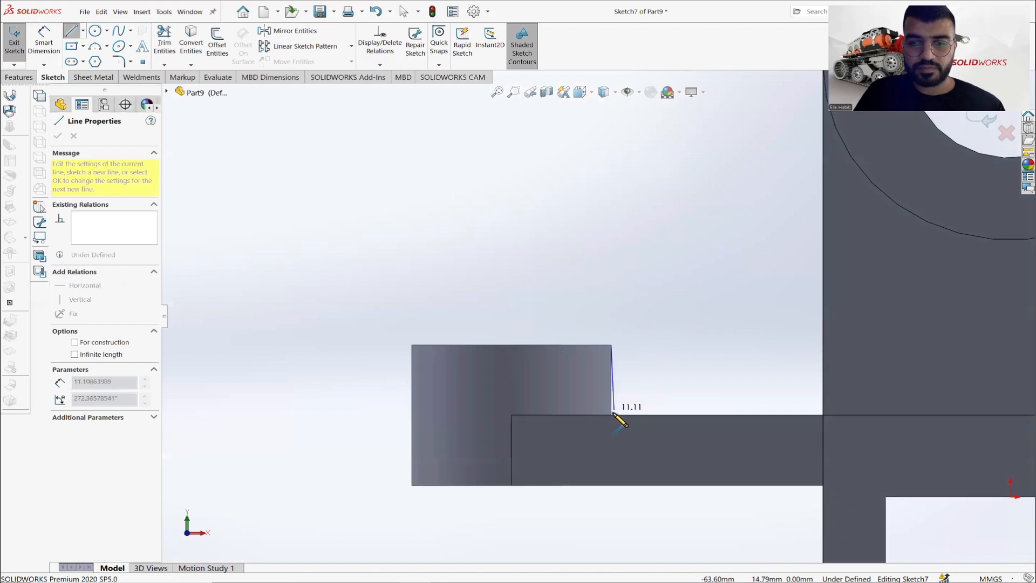
click(611, 415)
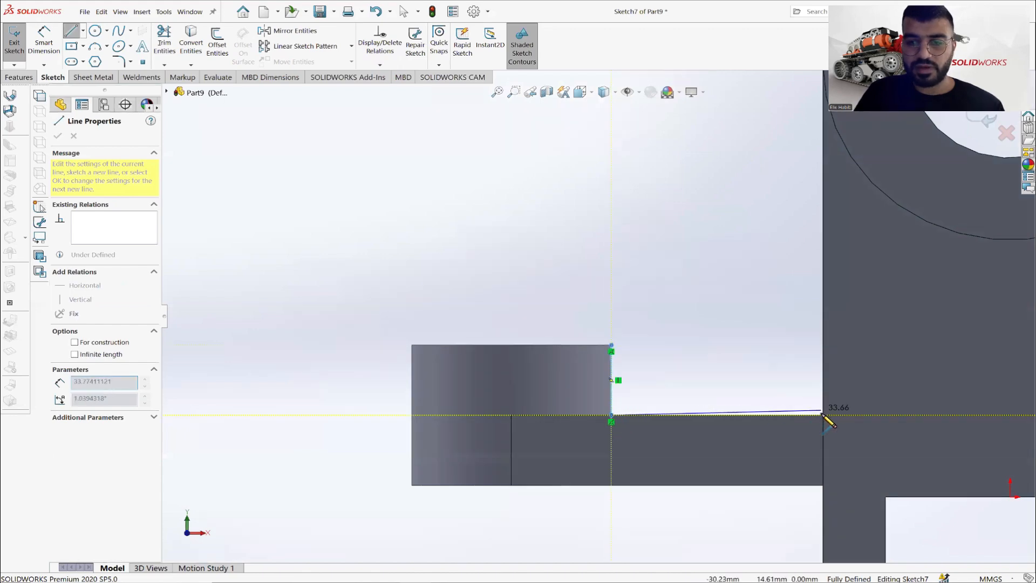
right_click(638, 286)
click(650, 293)
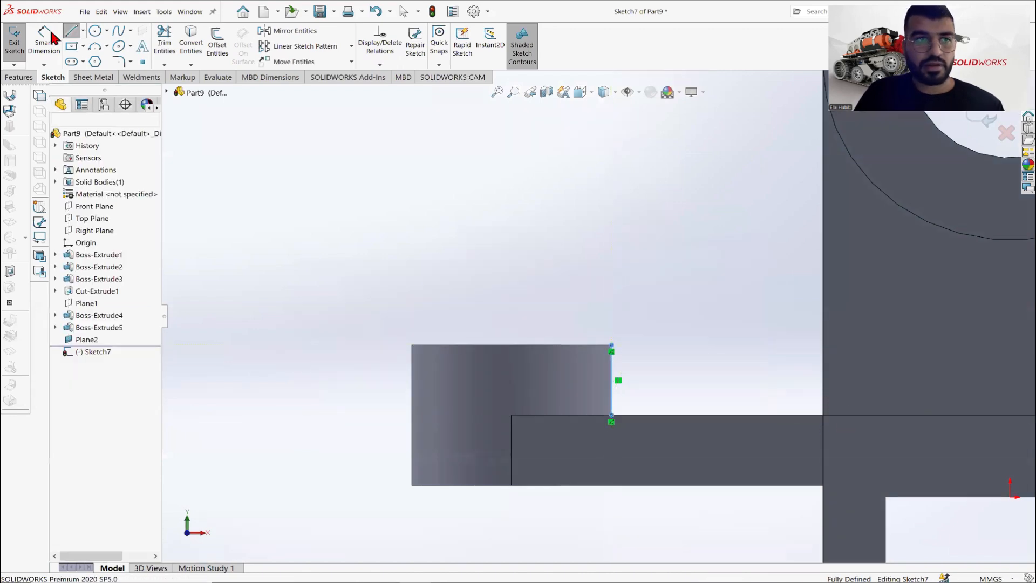
Draw a sloped line about 74 mm long from the boss's top corner to the large cylinder's outer circle and make it tangent there
key(l)
click(611, 346)
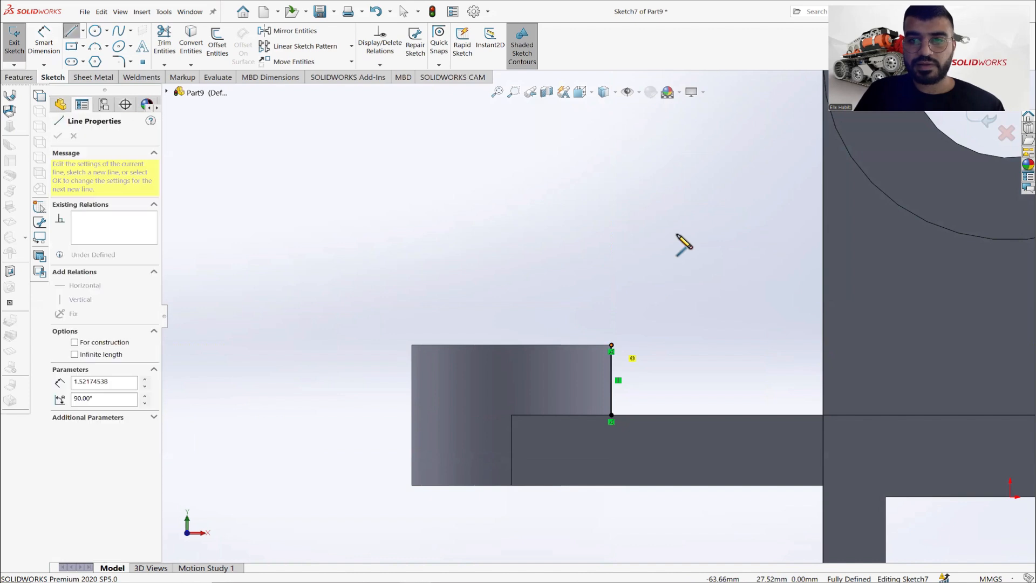
key(z)
double_click(721, 153)
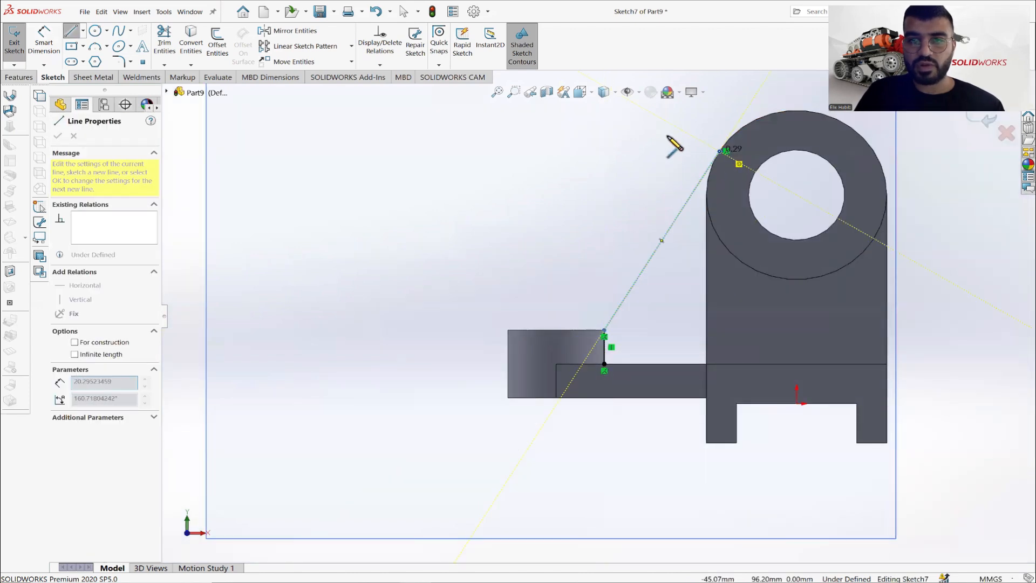
key(Escape)
click(706, 173)
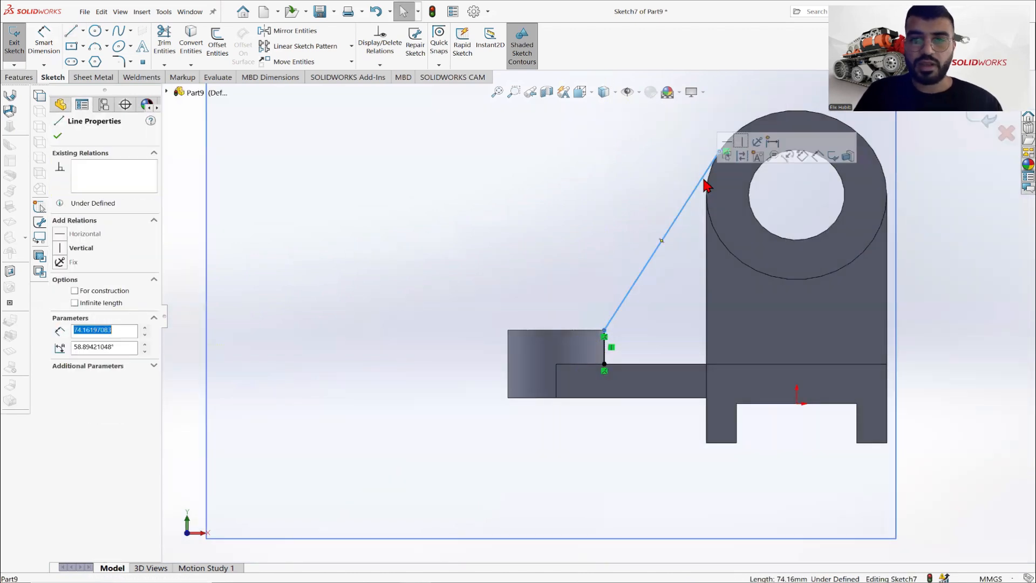
ctrl+click(708, 173)
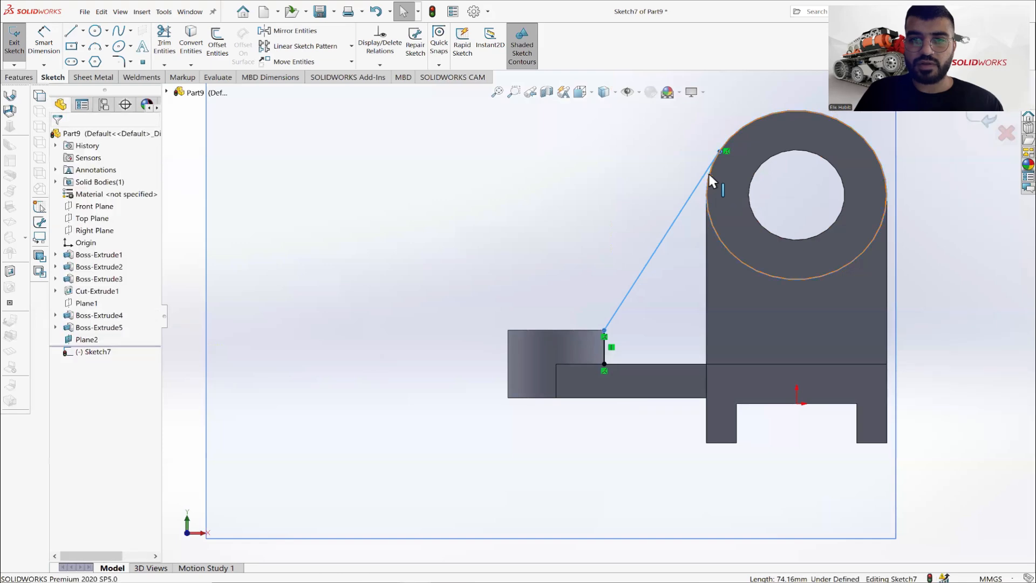
click(59, 279)
key(Escape)
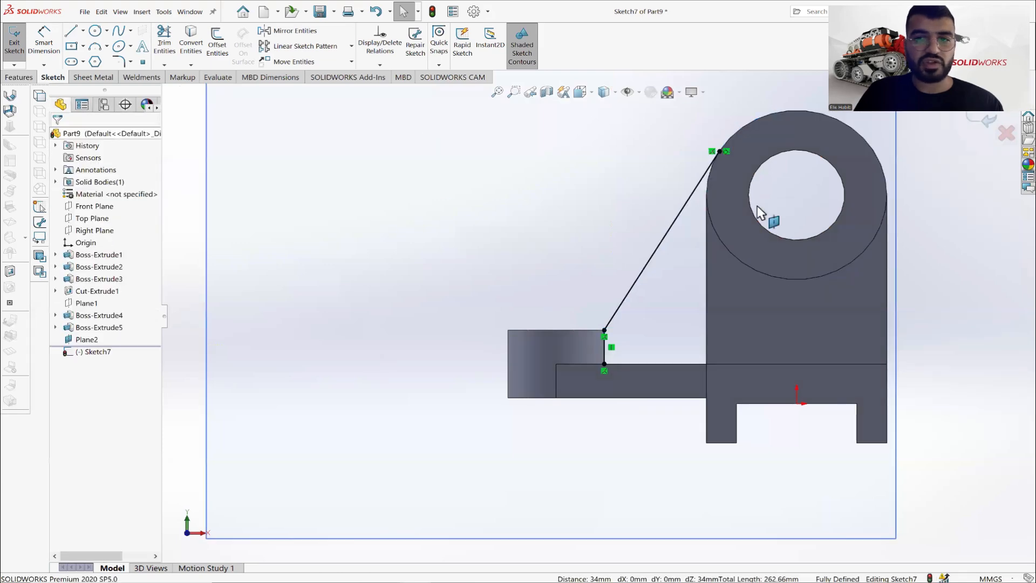
Convert the upright web's side edge, the arm's top edge and the large cylinder's outer circle into sketch entities
click(706, 244)
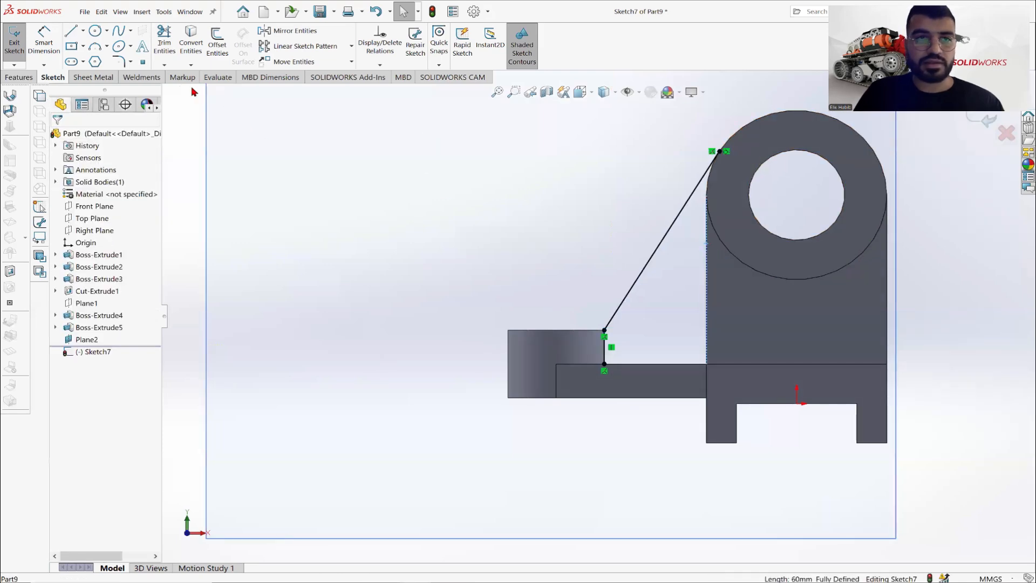
click(664, 365)
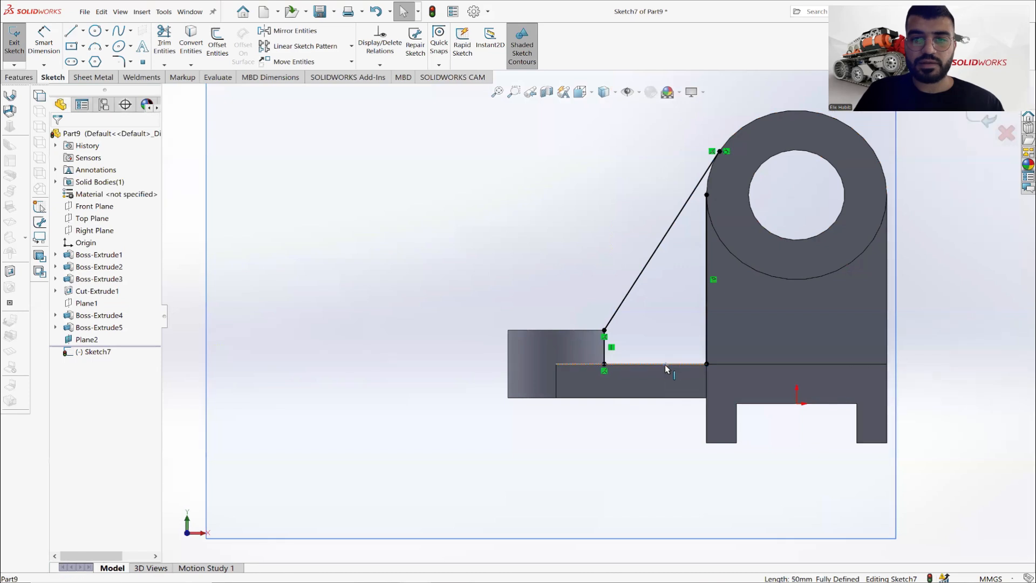
click(188, 41)
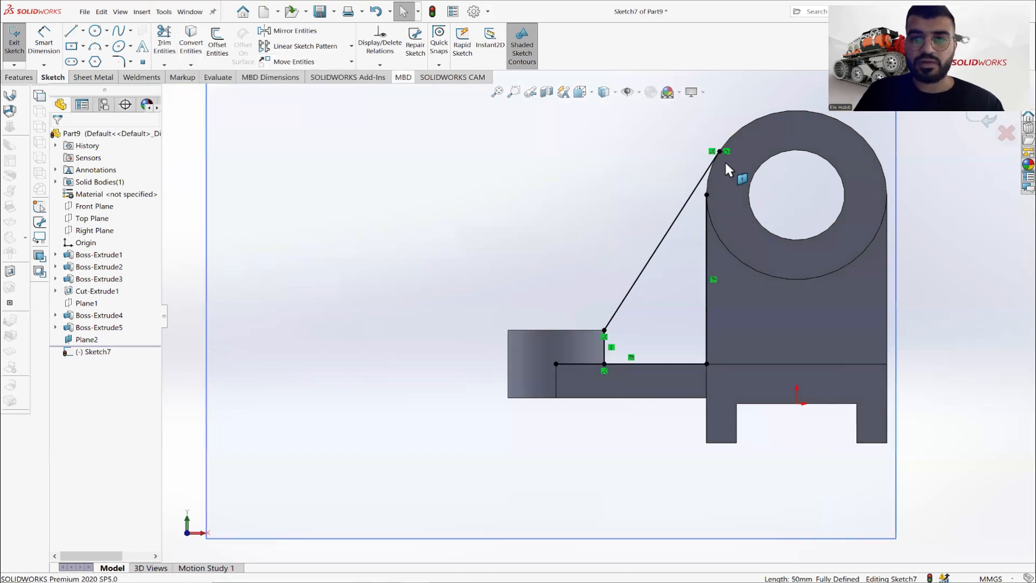
click(714, 177)
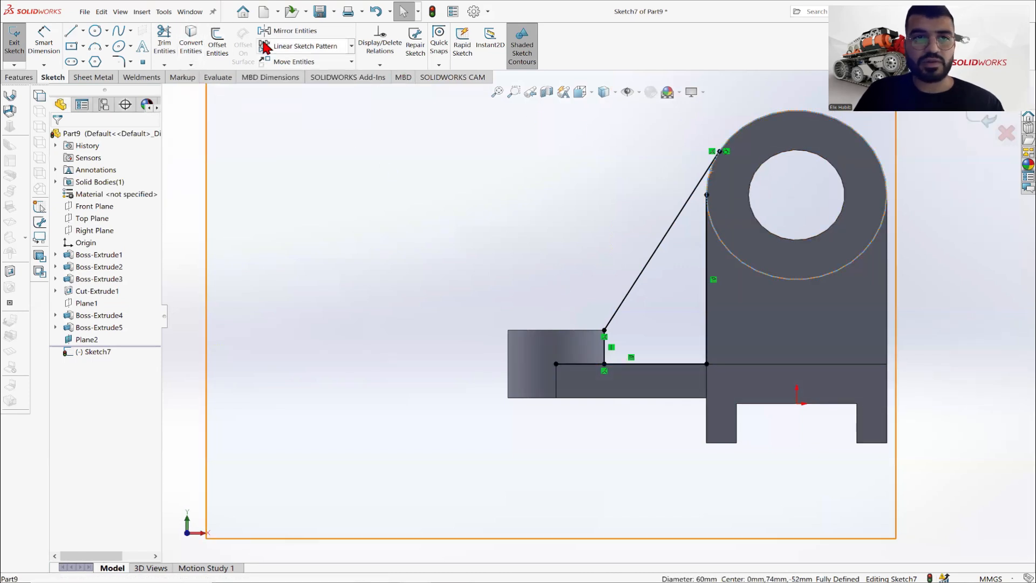
click(191, 42)
Power-trim the excess of the converted circle and arm edge, leaving a closed rib profile between boss, arm, web and cylinder
click(165, 41)
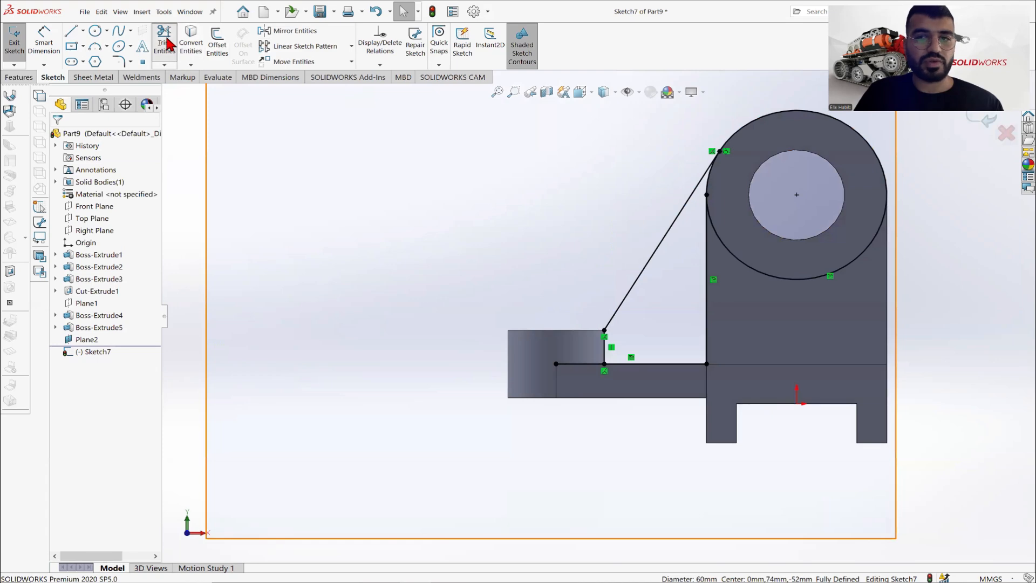
mouse_move(759, 130)
mouse_down()
mouse_move(755, 385)
mouse_move(620, 399)
mouse_move(576, 367)
mouse_move(549, 325)
mouse_up()
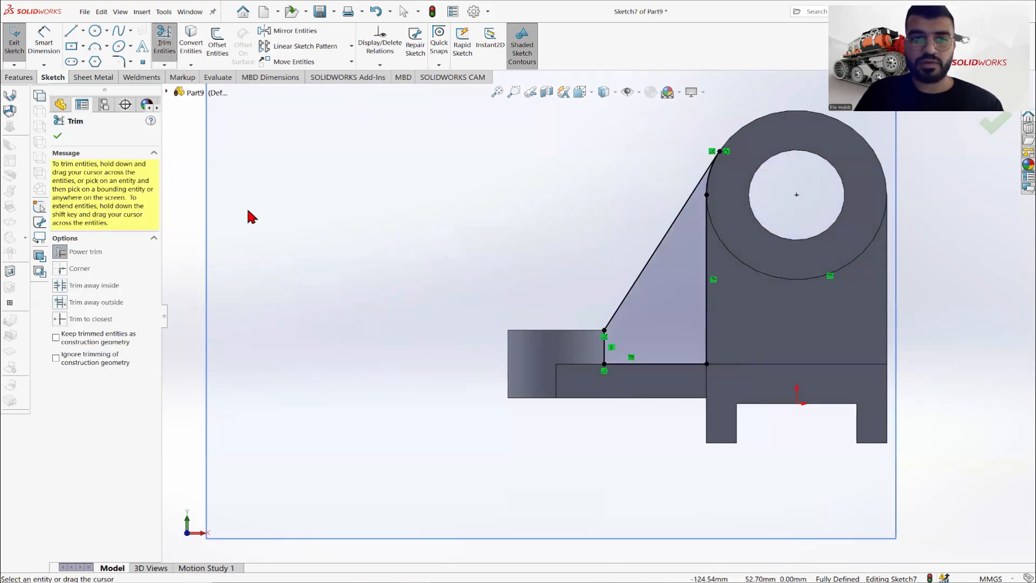
click(57, 136)
scroll(601, 311, up, 1)
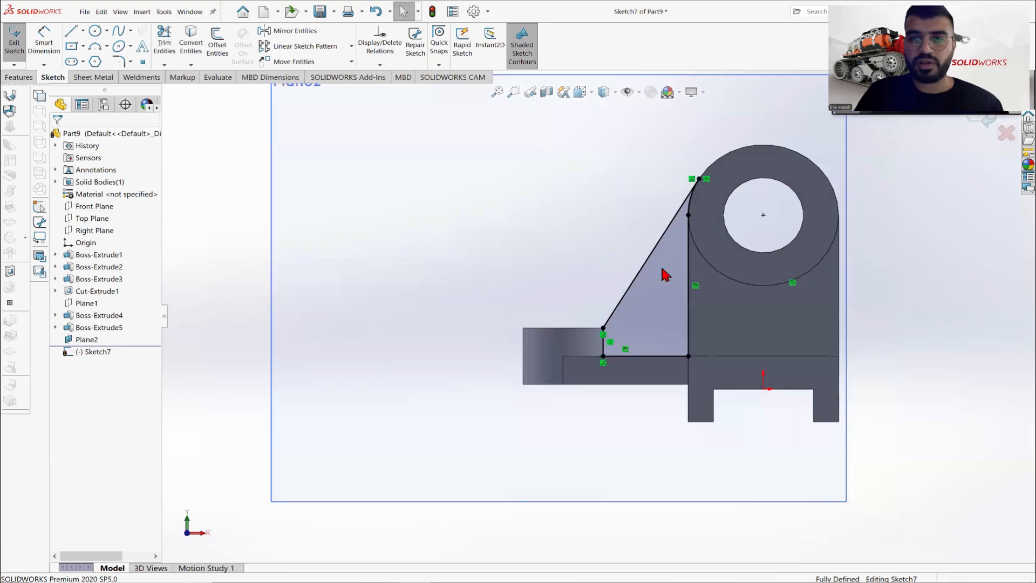
Hide the mid plane that carries the rib sketch
middle_drag(662, 181, 687, 201)
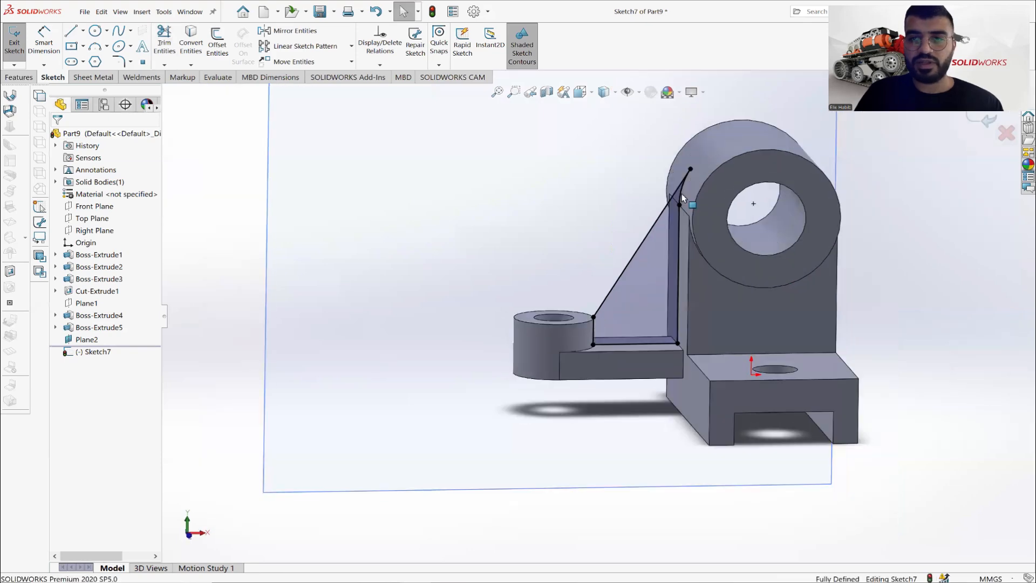
right_click(87, 340)
click(111, 331)
Try to extrude the rib profile 8 mm as Mid Plane with merged result, checking the thickness in the Part 9.jpeg drawing
middle_drag(659, 253, 680, 281)
click(19, 78)
click(15, 46)
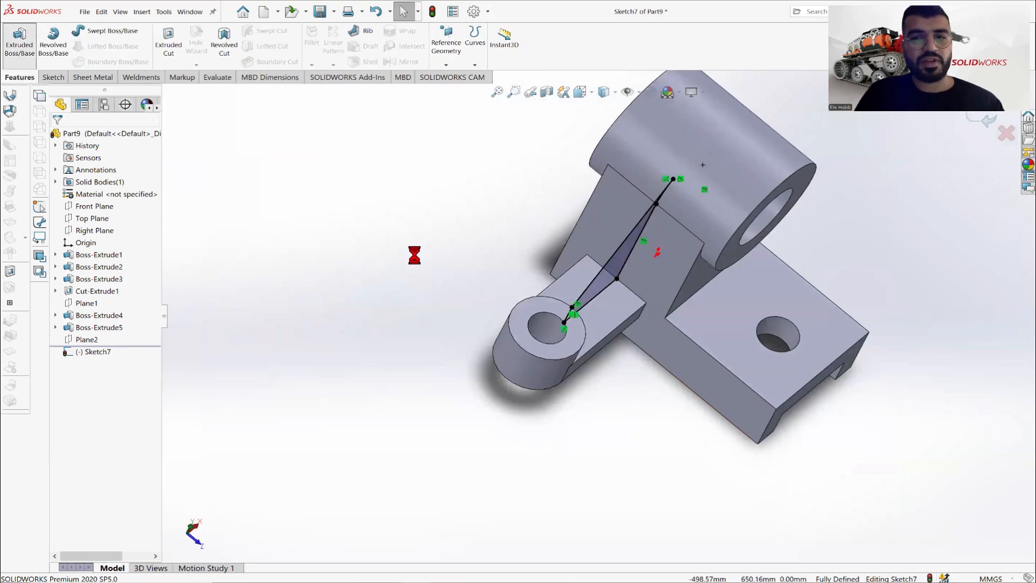
click(98, 195)
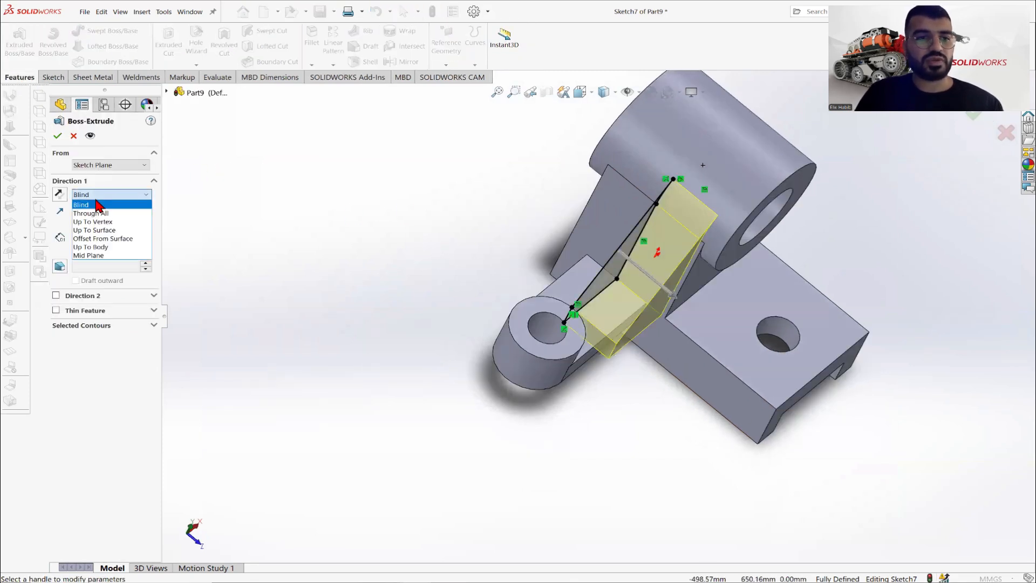
click(89, 255)
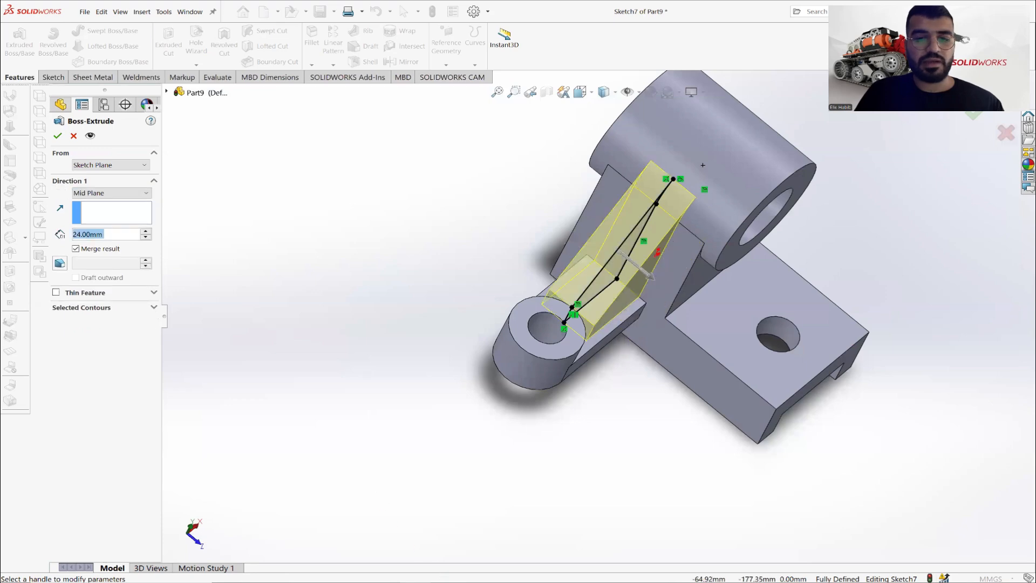
key(alt+Tab)
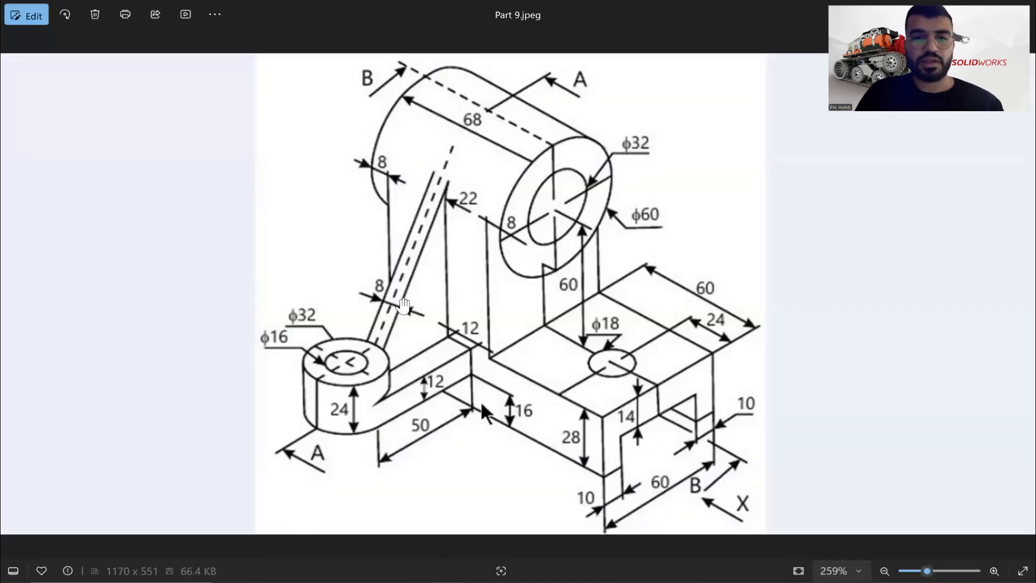
key(alt+Tab)
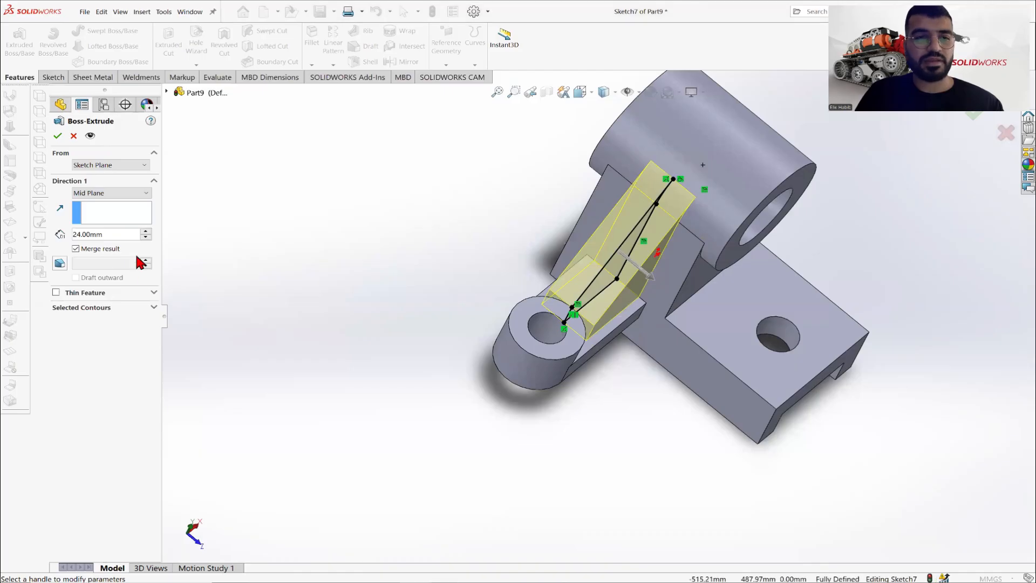
click(112, 234)
text(8)
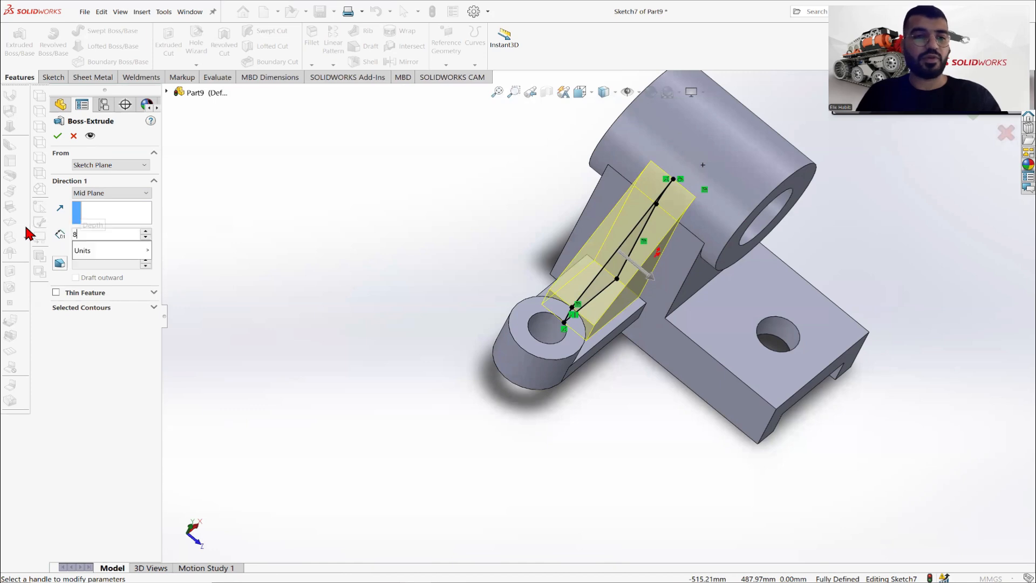
key(Return)
click(57, 136)
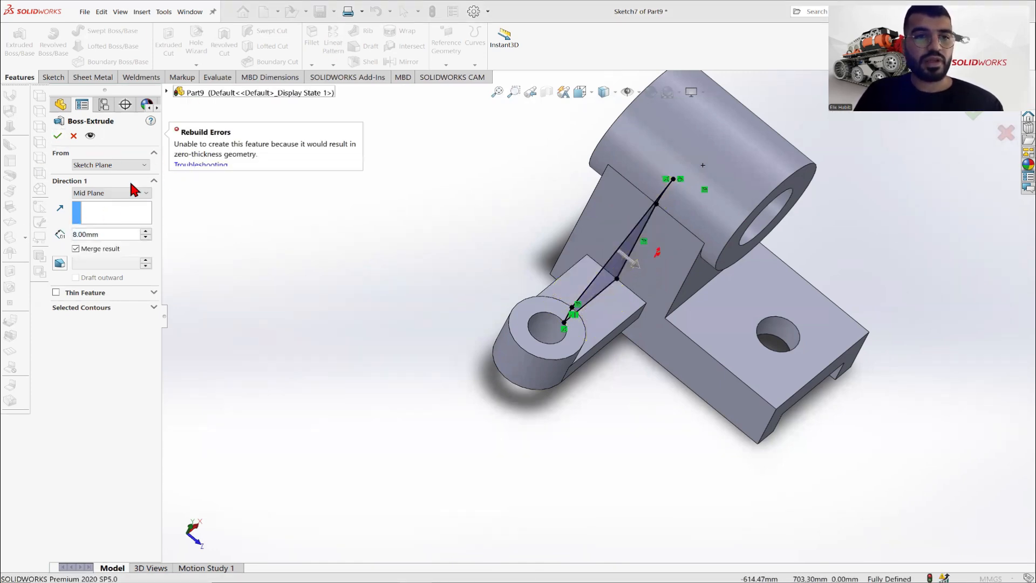
Turn off result merging and complete the rib extrusion as a separate body
click(77, 250)
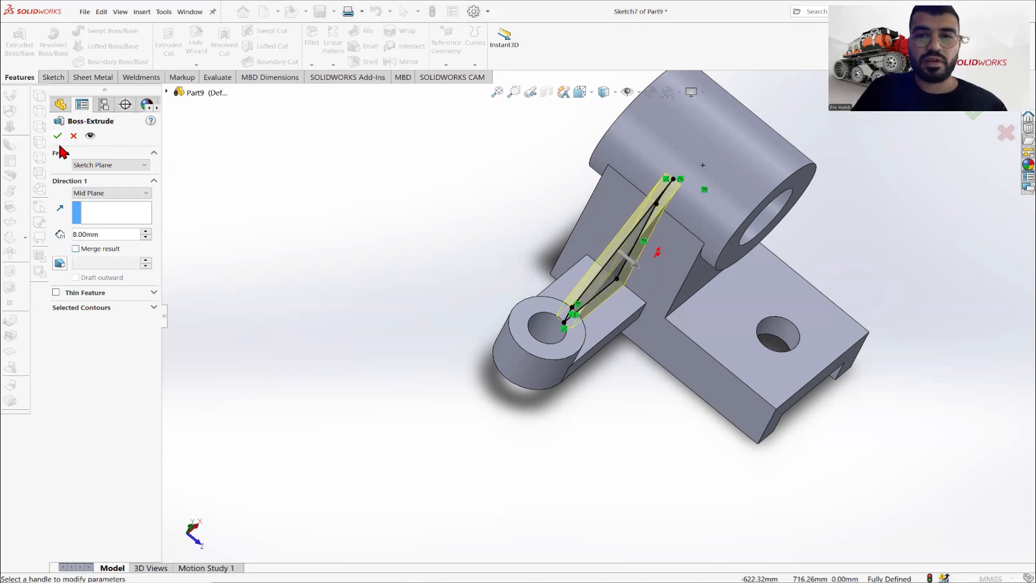
scroll(631, 205, down, 5)
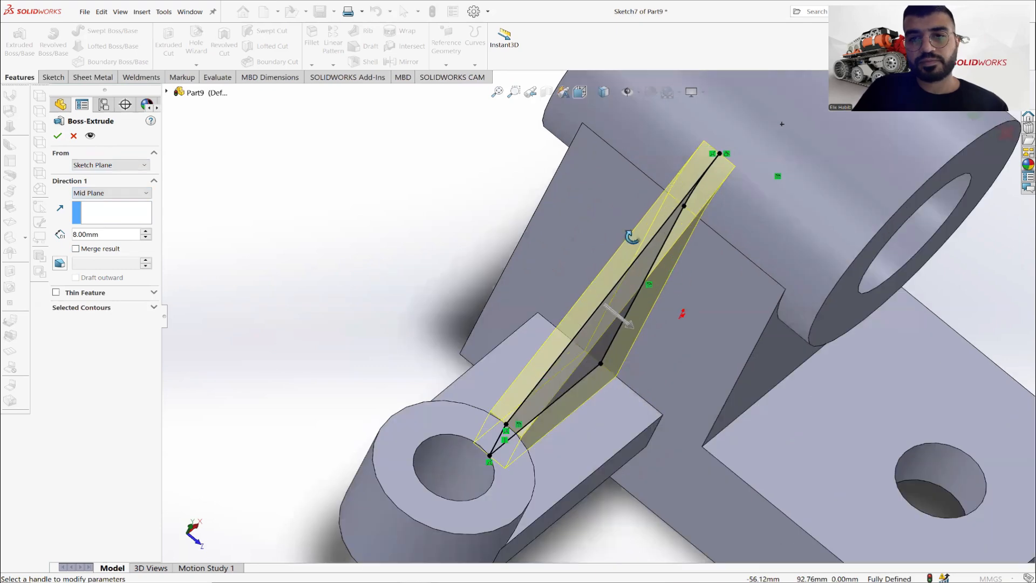
click(58, 137)
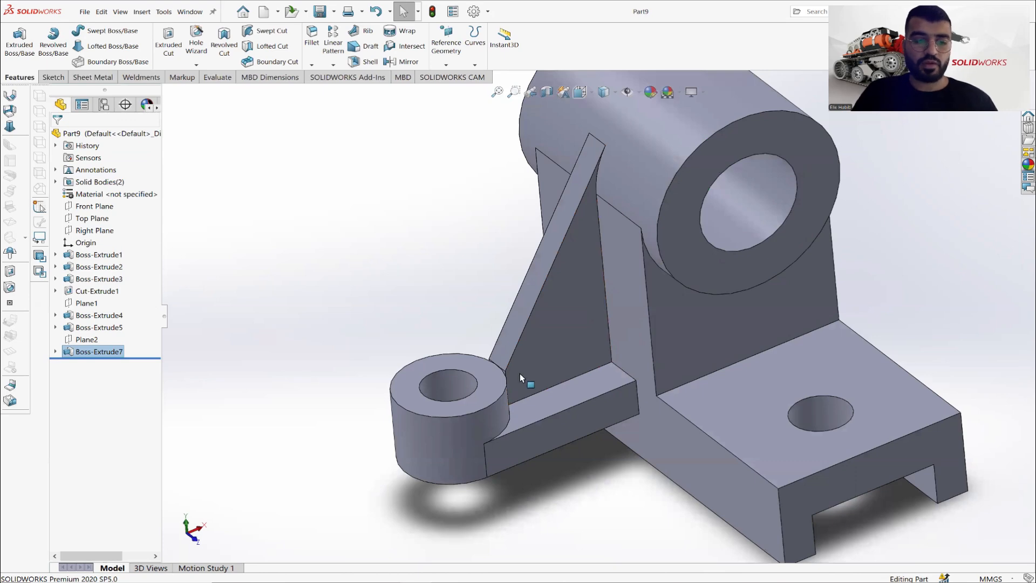
Start a sketch on the rib's narrow end face beside the boss and convert that face's edges into sketch entities
scroll(519, 374, down, 5)
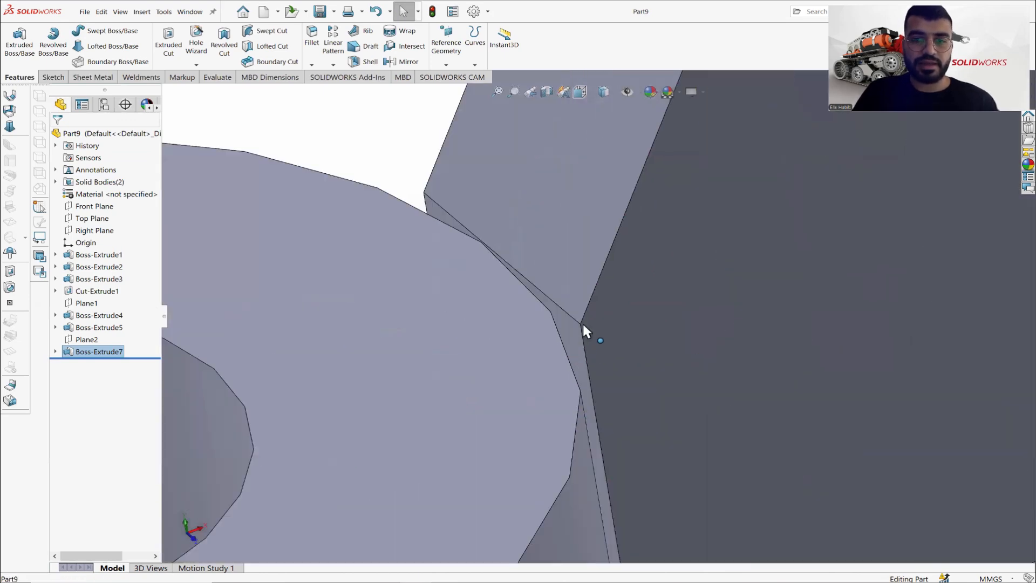
click(583, 324)
scroll(585, 324, up, 3)
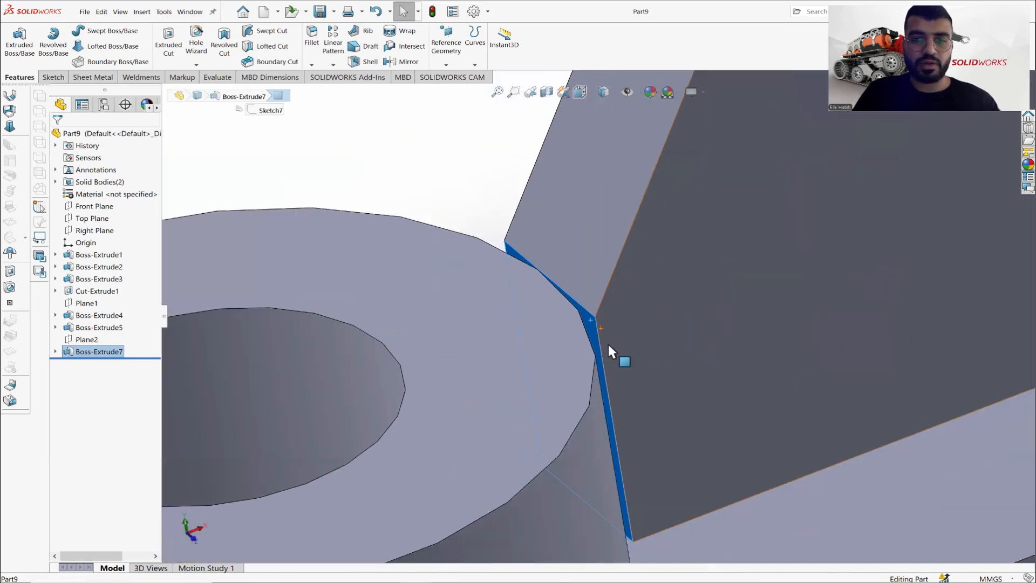
click(56, 79)
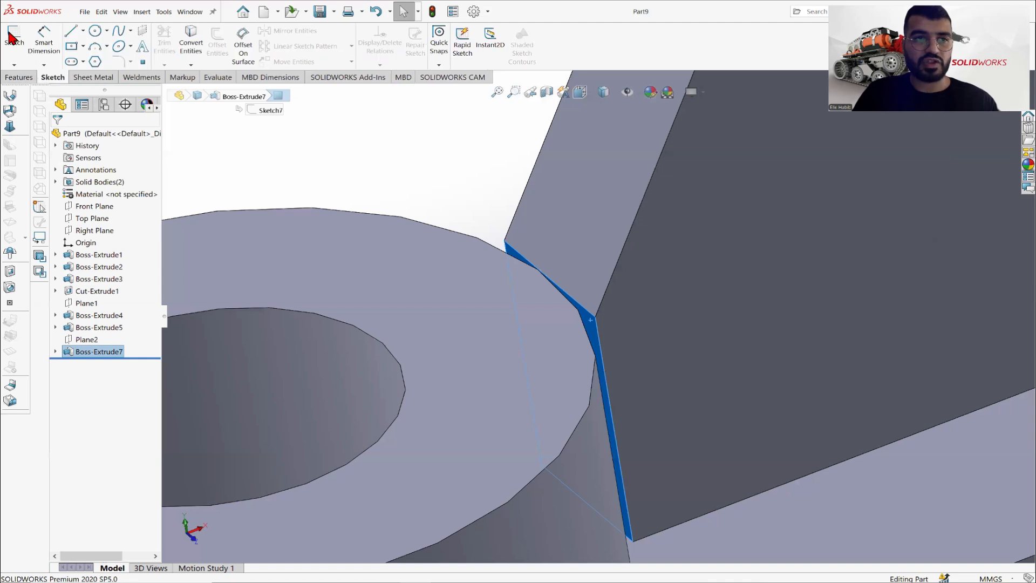
click(15, 41)
click(183, 46)
click(19, 77)
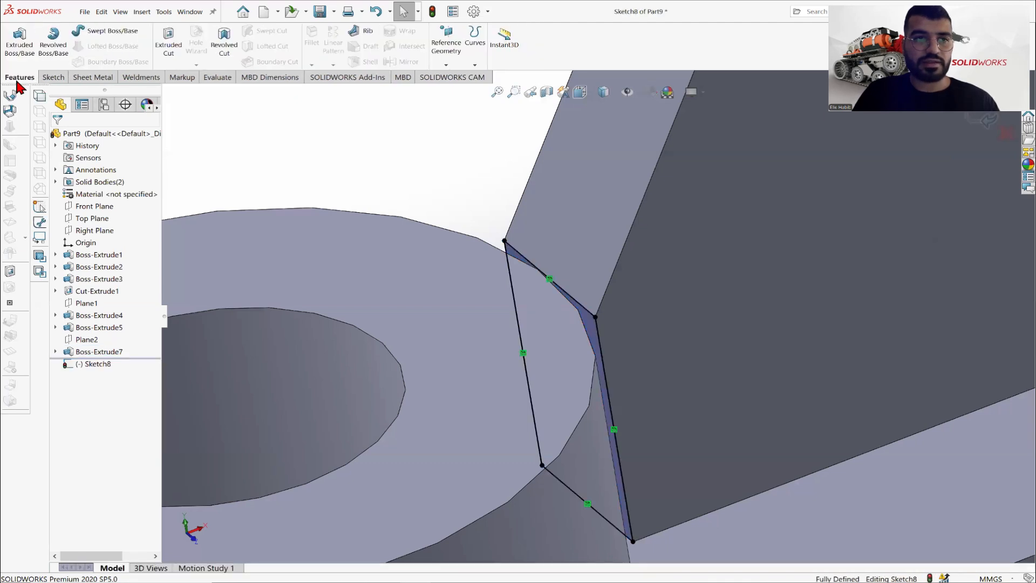
Extrude the converted end-face sketch Up To Surface to the small boss's outer cylindrical face, with Merge result on
click(19, 48)
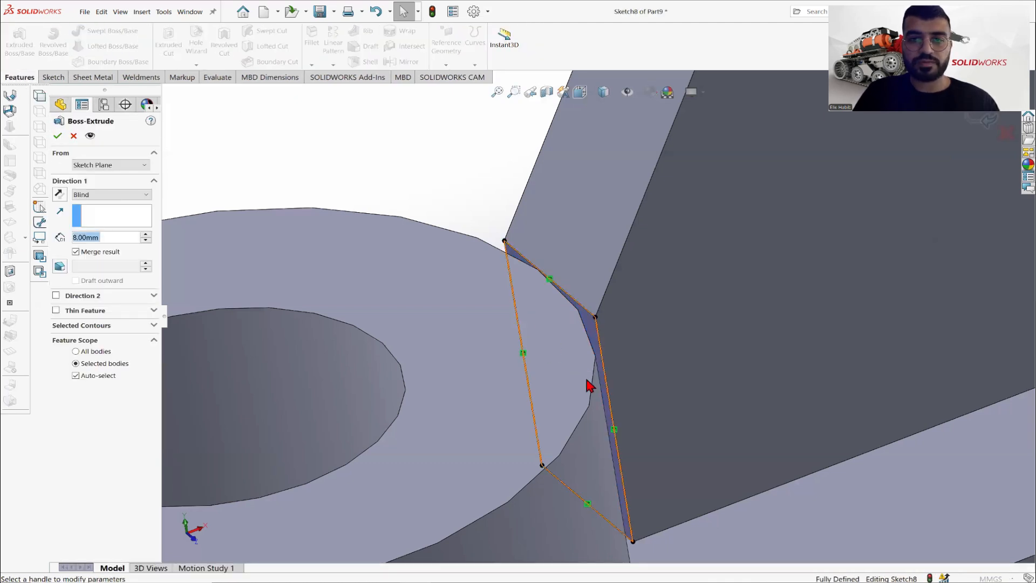
click(108, 195)
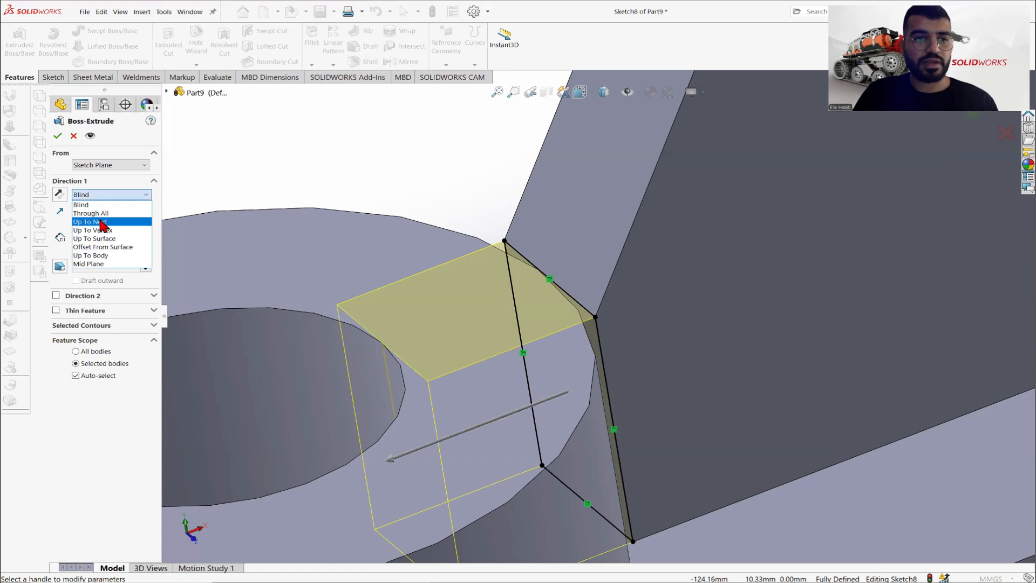
click(96, 238)
scroll(646, 386, up, 3)
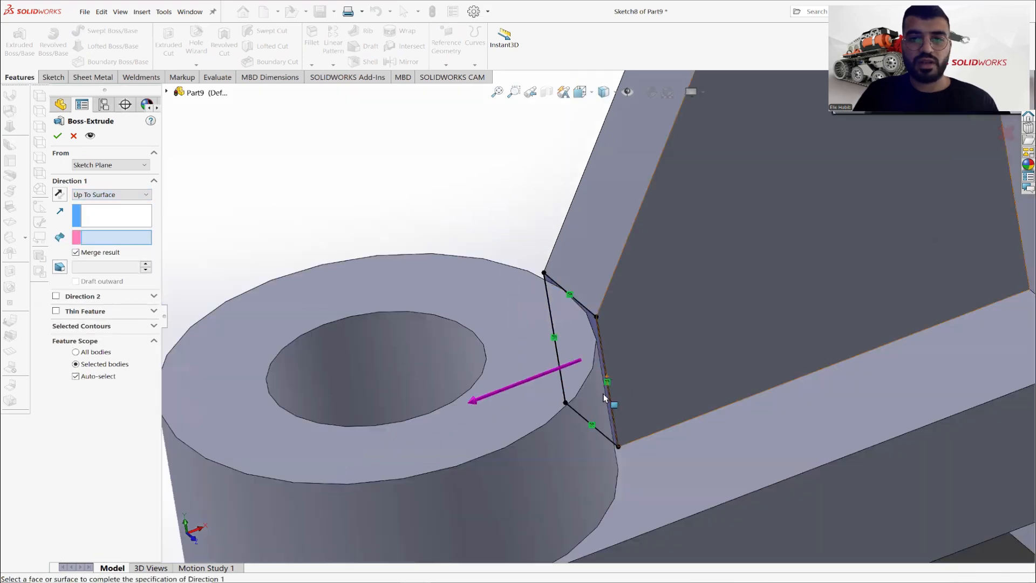
middle_drag(609, 400, 562, 413)
click(563, 413)
click(59, 141)
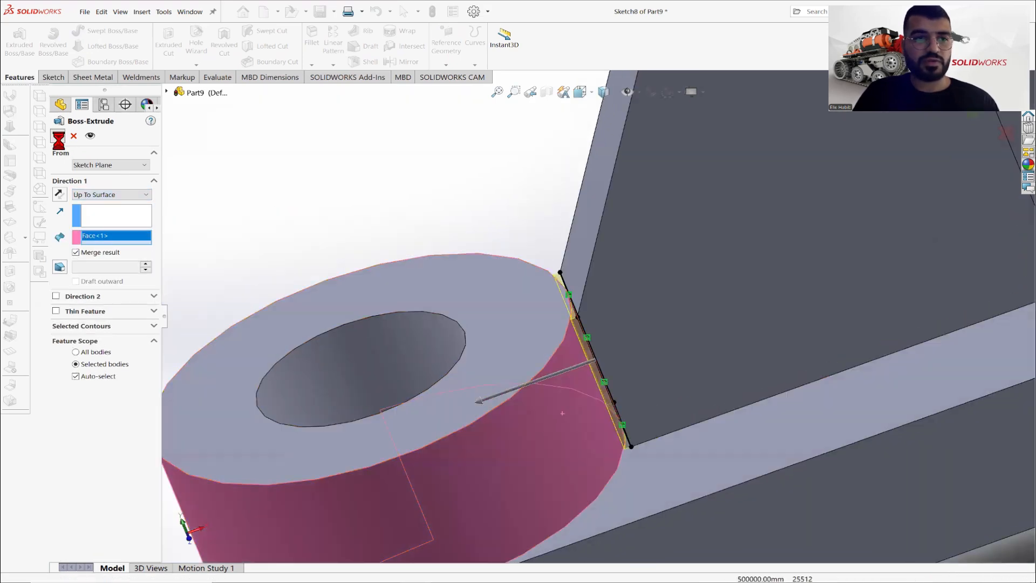
Apply a green colour appearance (RGB 128, 255, 128) to the whole part
scroll(747, 275, up, 5)
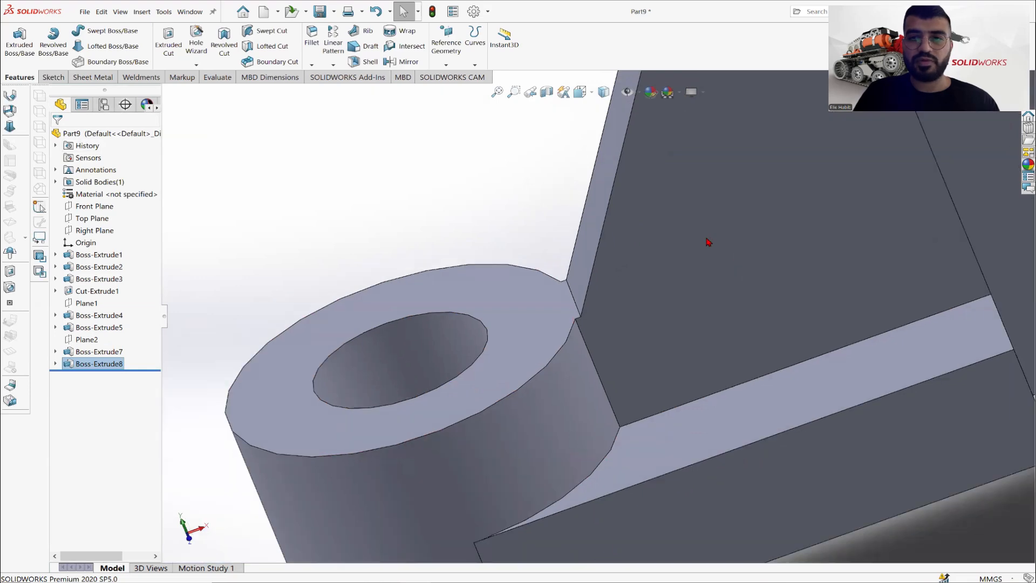
middle_drag(712, 158, 578, 215)
scroll(716, 362, up, 8)
middle_drag(752, 340, 830, 340)
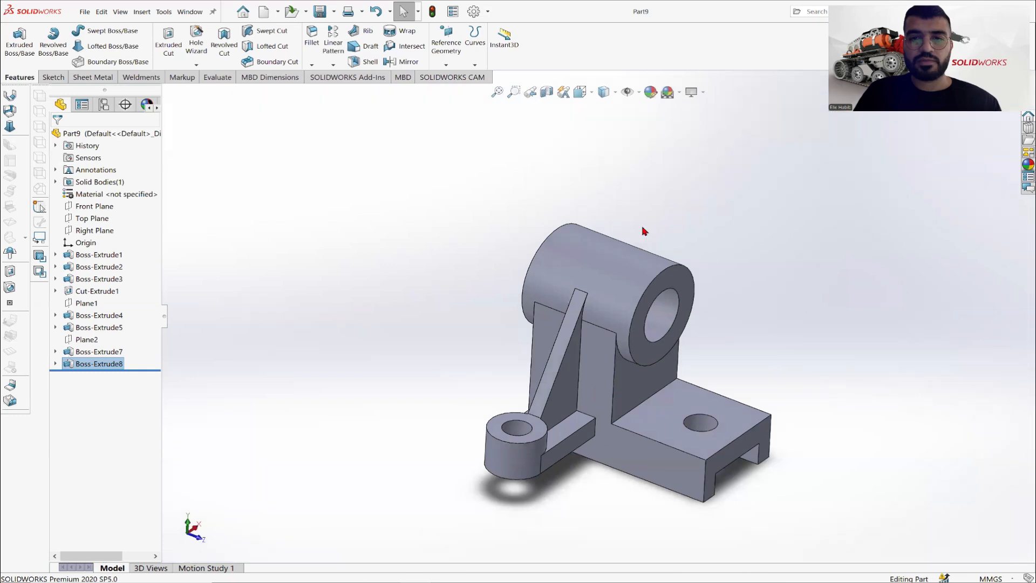
scroll(643, 231, down, 1)
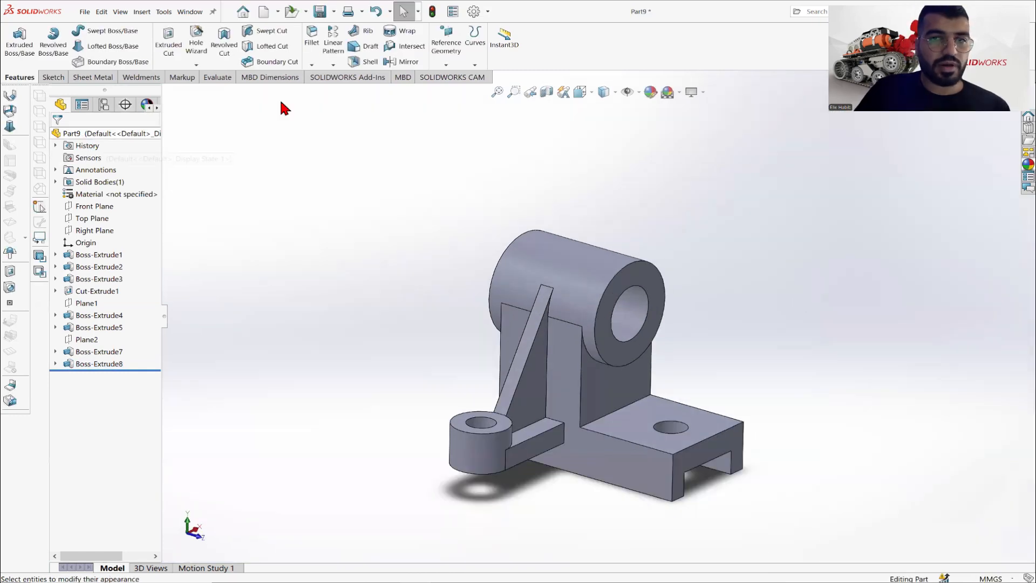
click(646, 96)
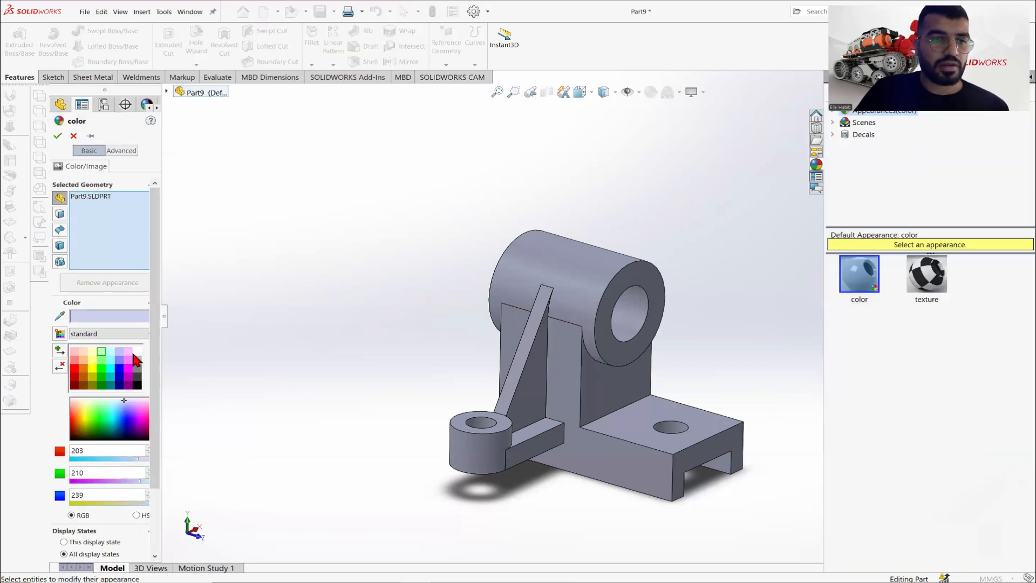
click(101, 353)
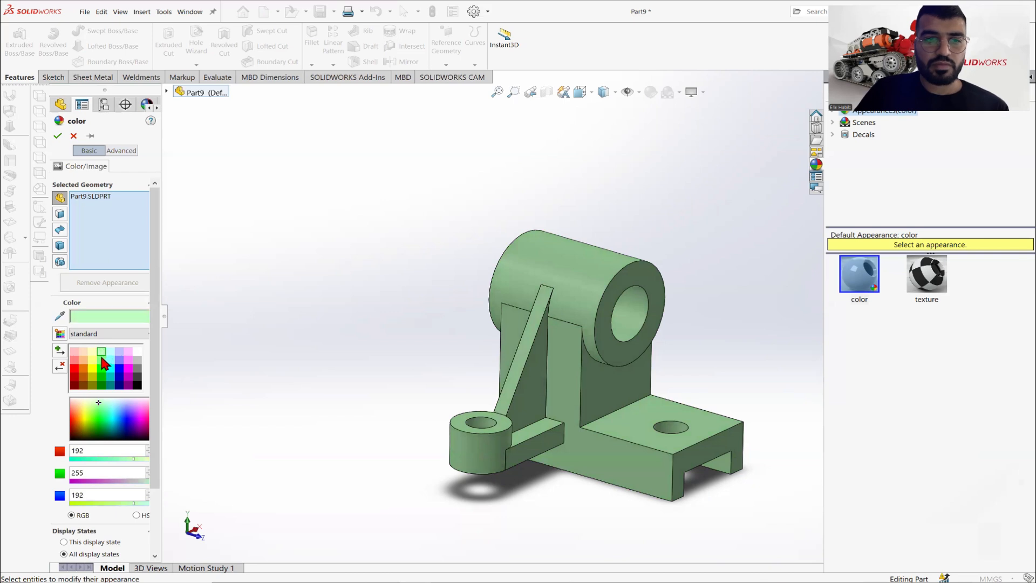
click(100, 359)
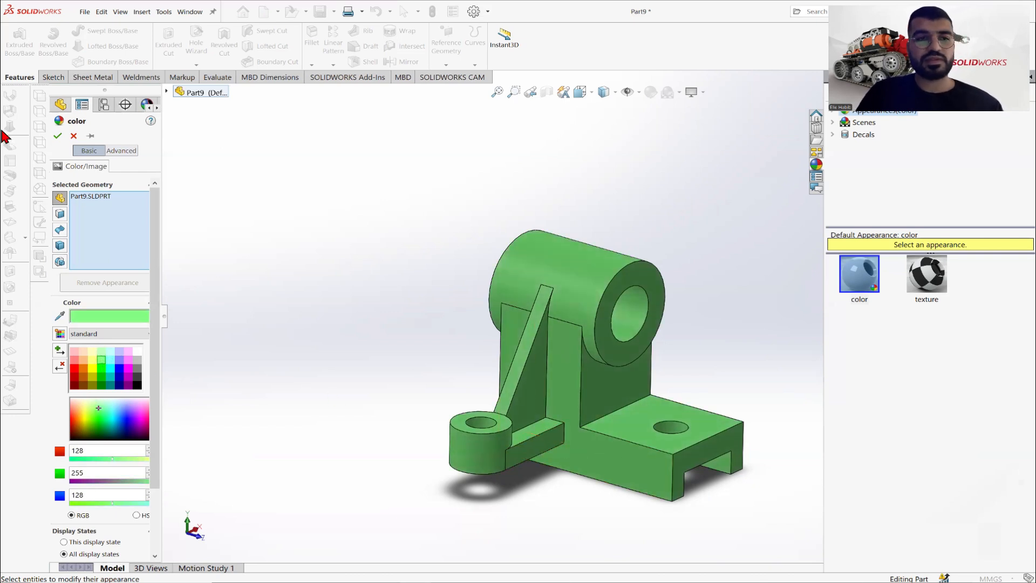
click(57, 135)
scroll(658, 380, down, 2)
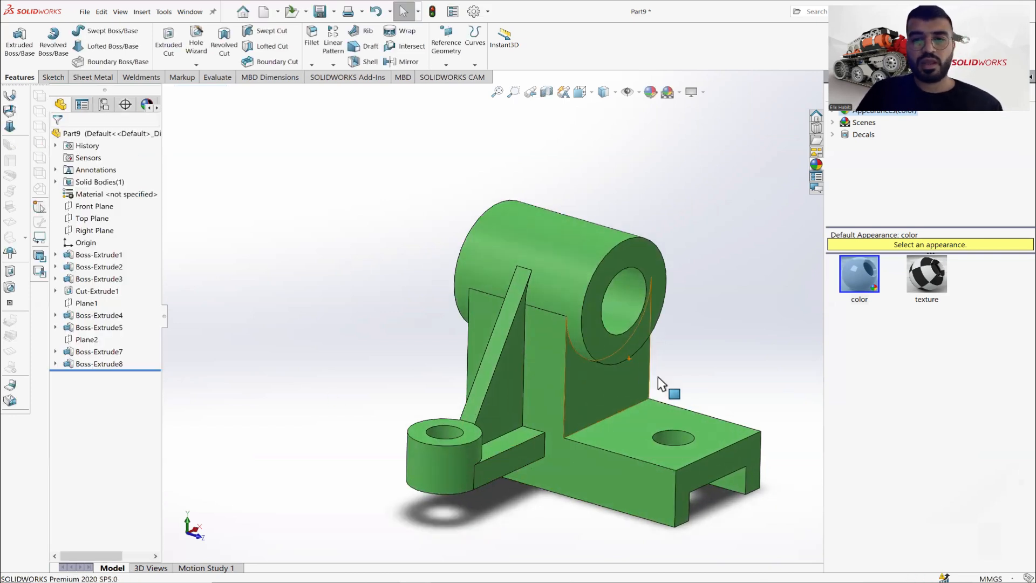
mouse_move(662, 379)
middle_down()
mouse_move(652, 358)
mouse_move(658, 373)
middle_up()
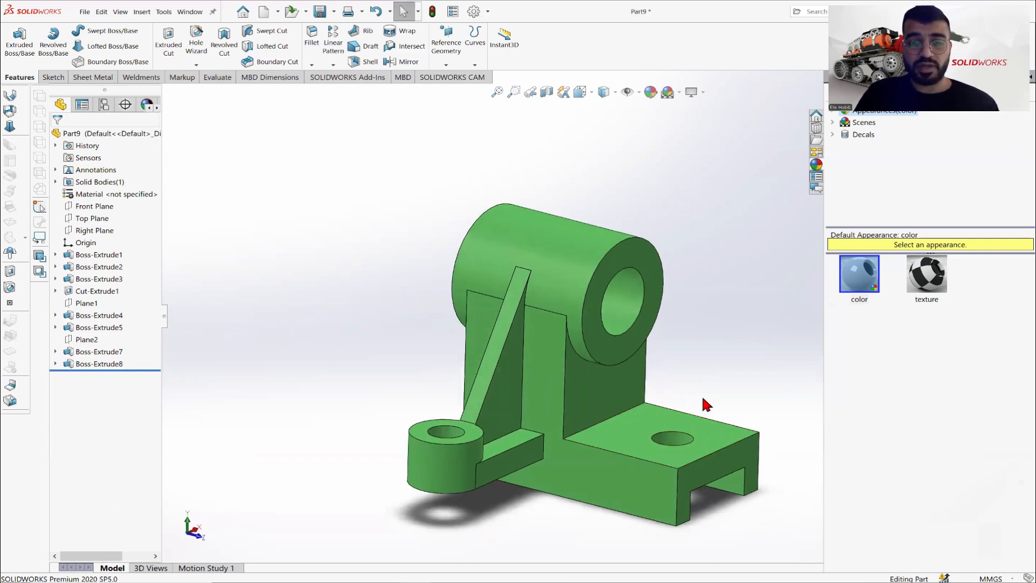
scroll(702, 399, down, 2)
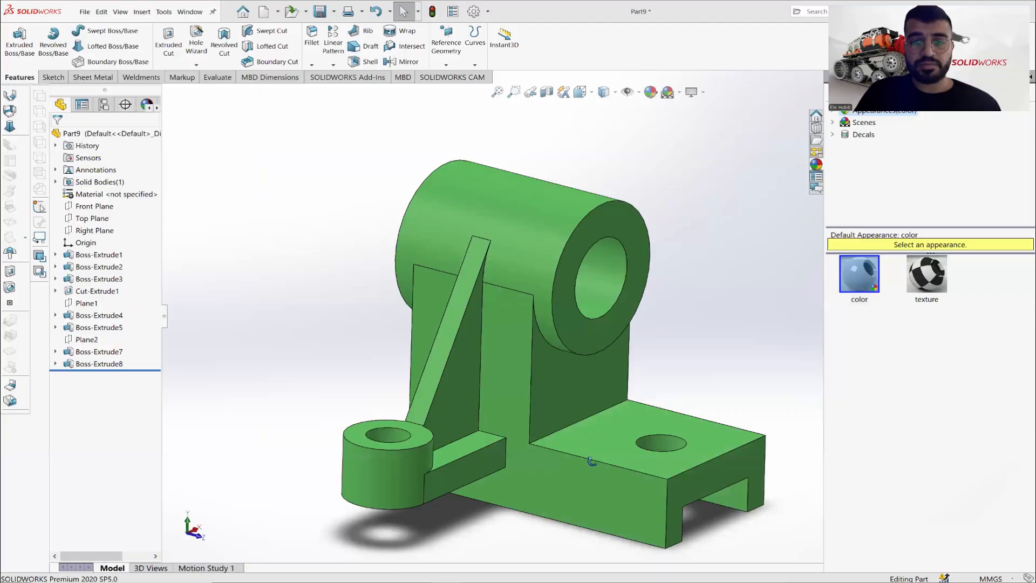
middle_drag(591, 461, 664, 427)
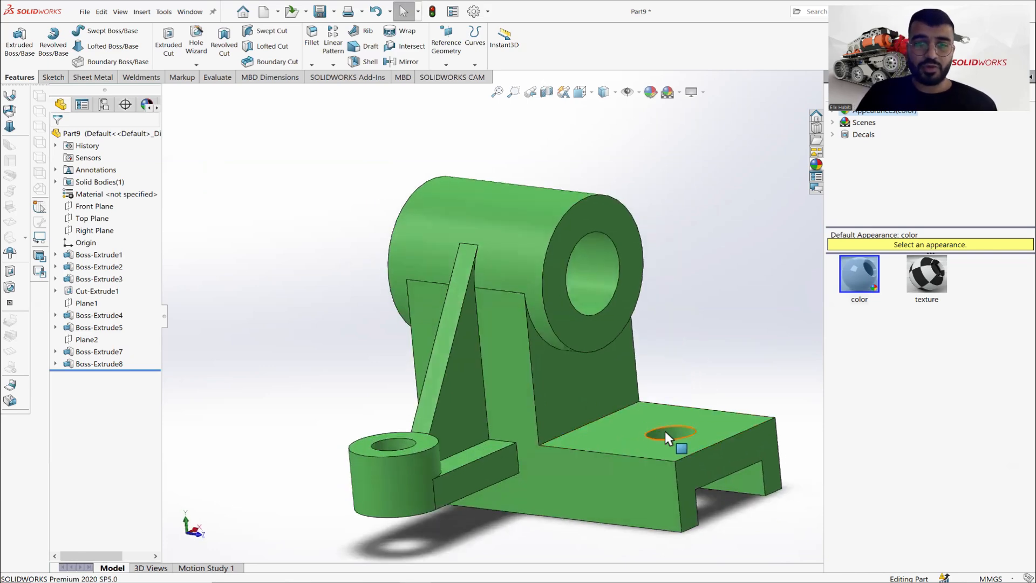